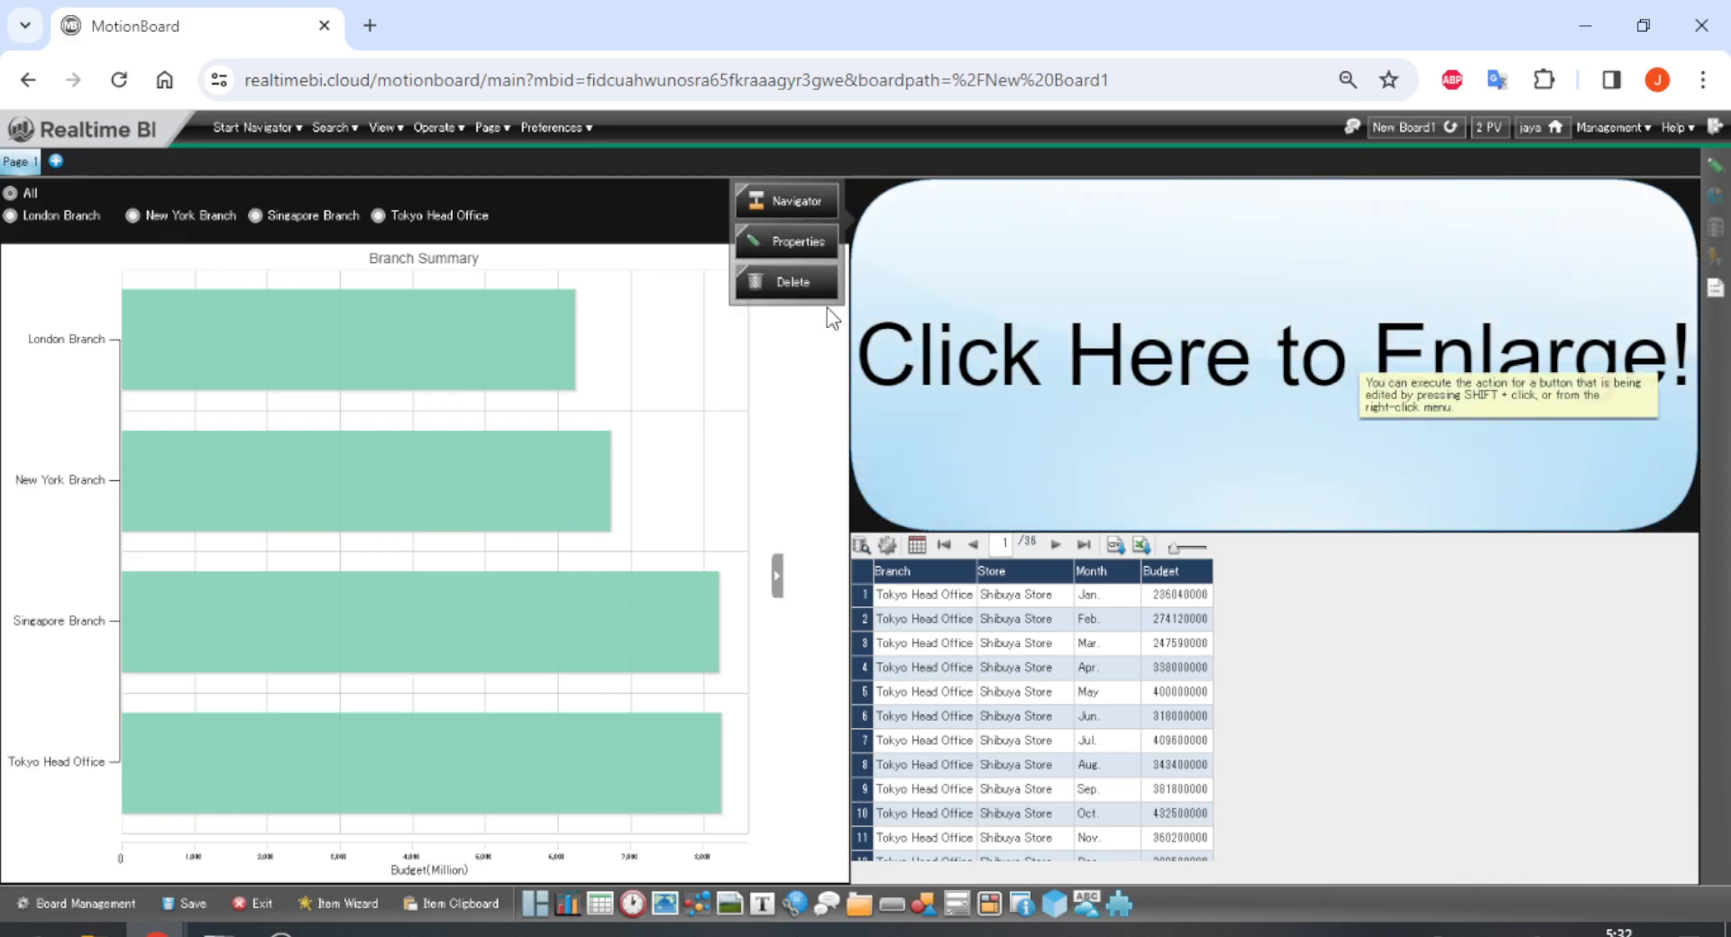
Add a new action to the "Click Here to Enlarge!" button with Chart Action as the action type.
click(793, 241)
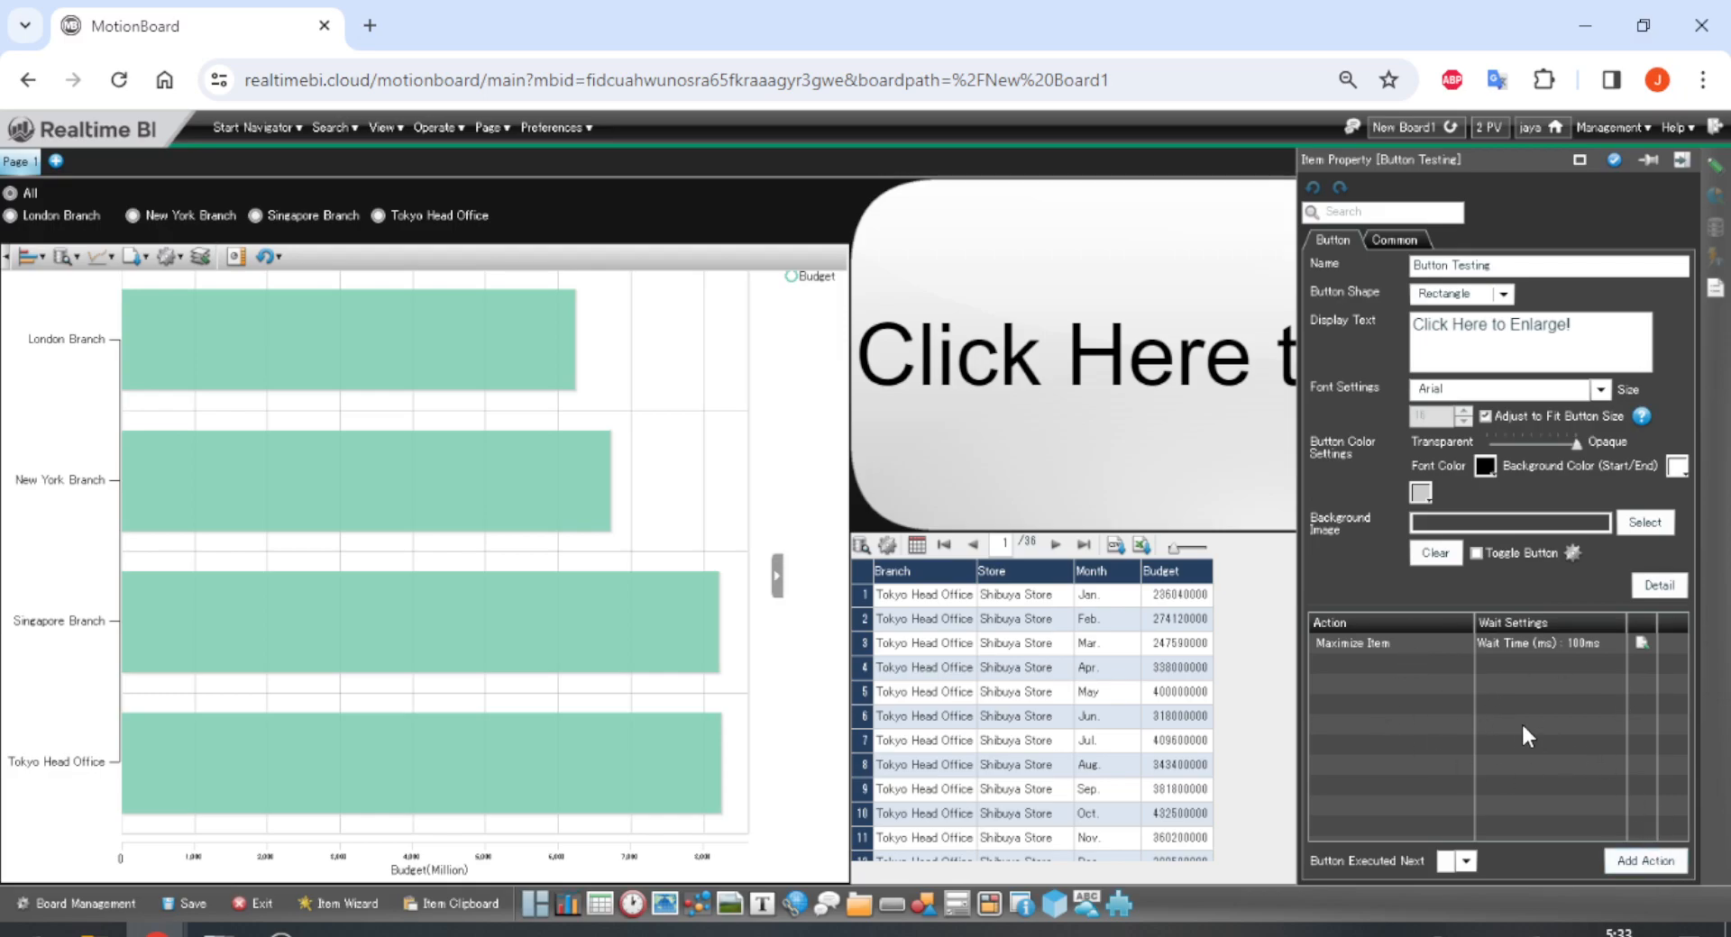
click(1655, 861)
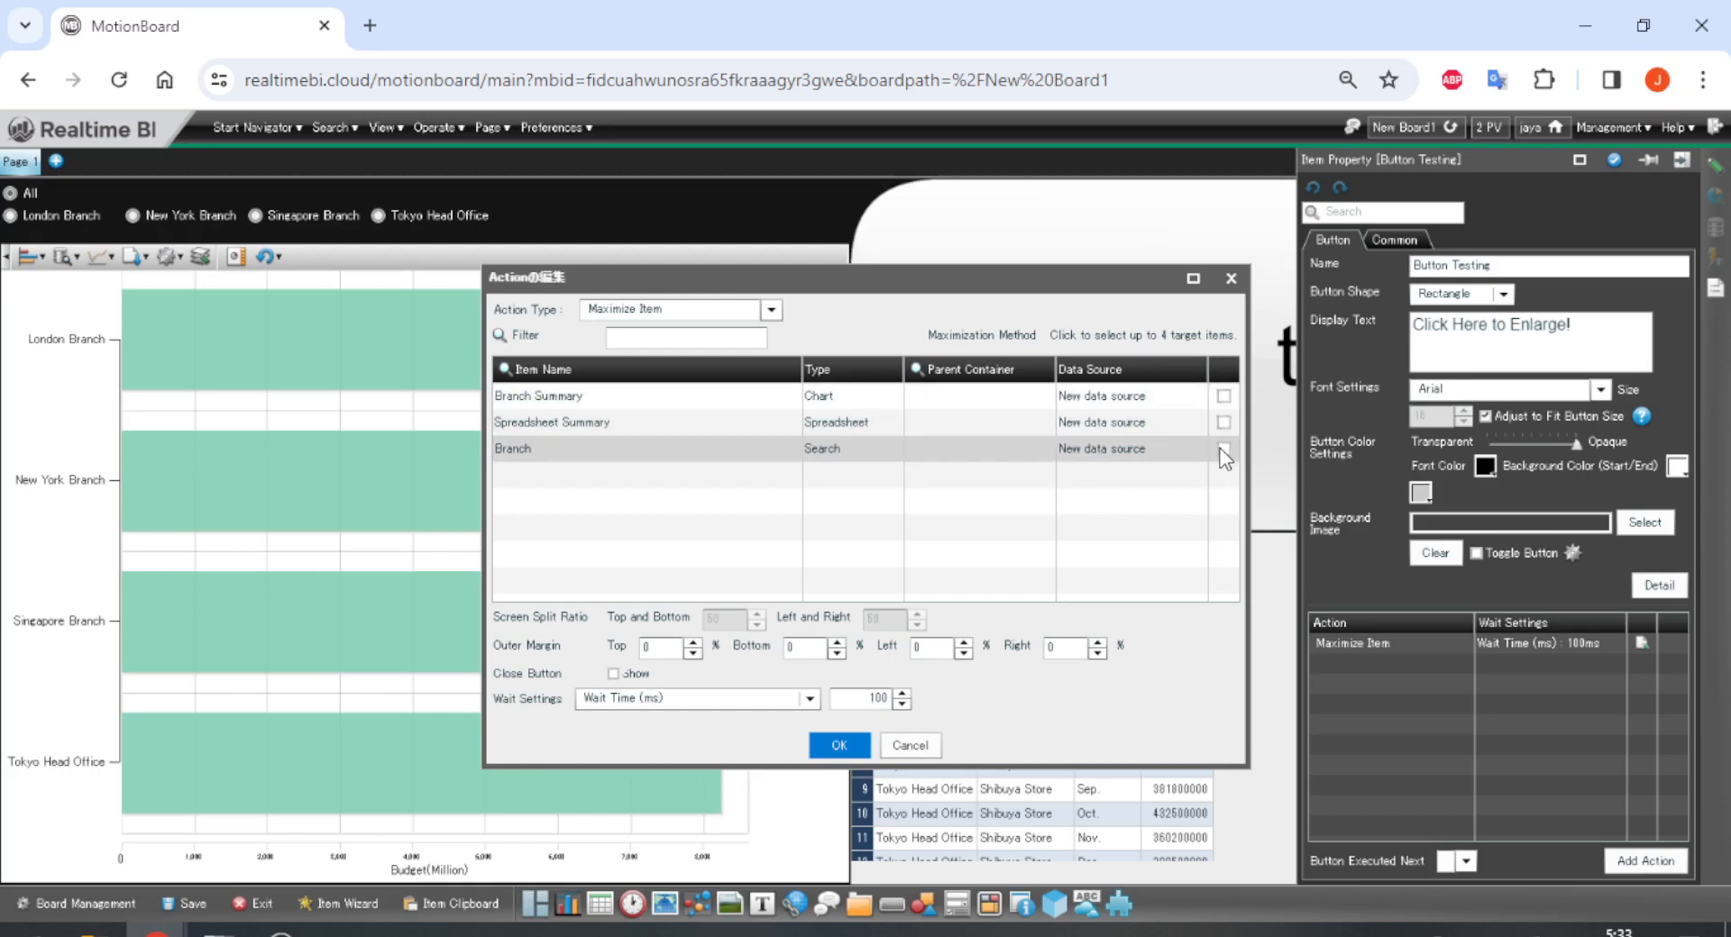
click(768, 310)
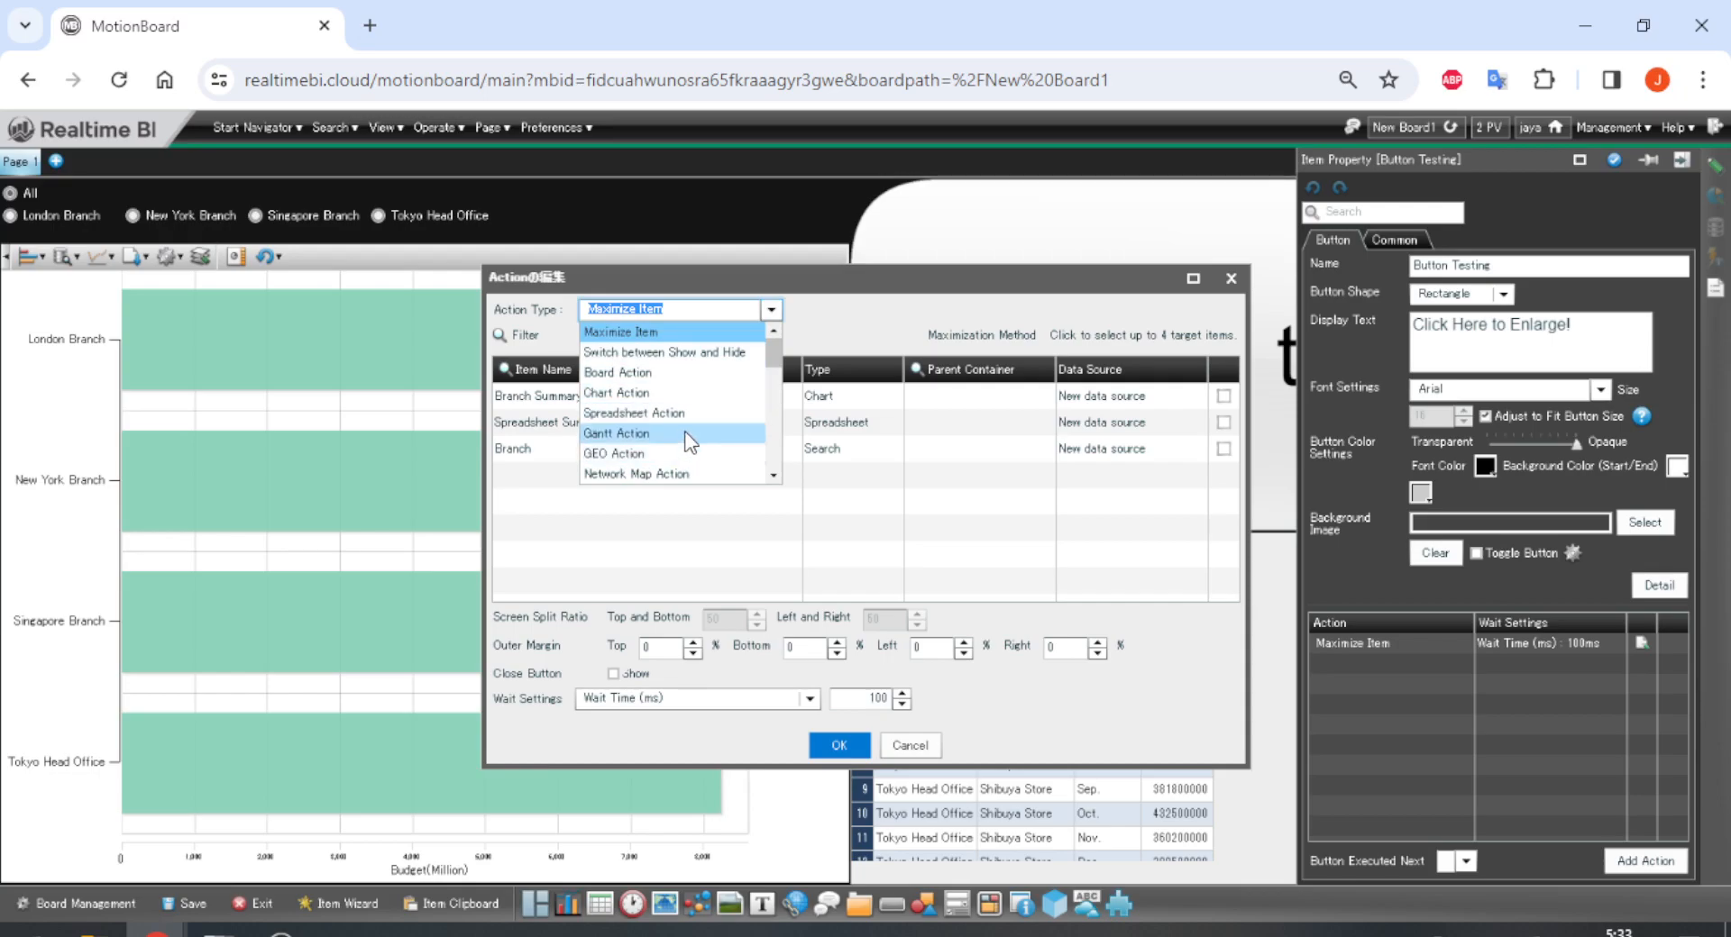
scroll(690, 442, down, 5)
scroll(690, 442, down, 6)
scroll(689, 441, up, 5)
scroll(687, 433, up, 6)
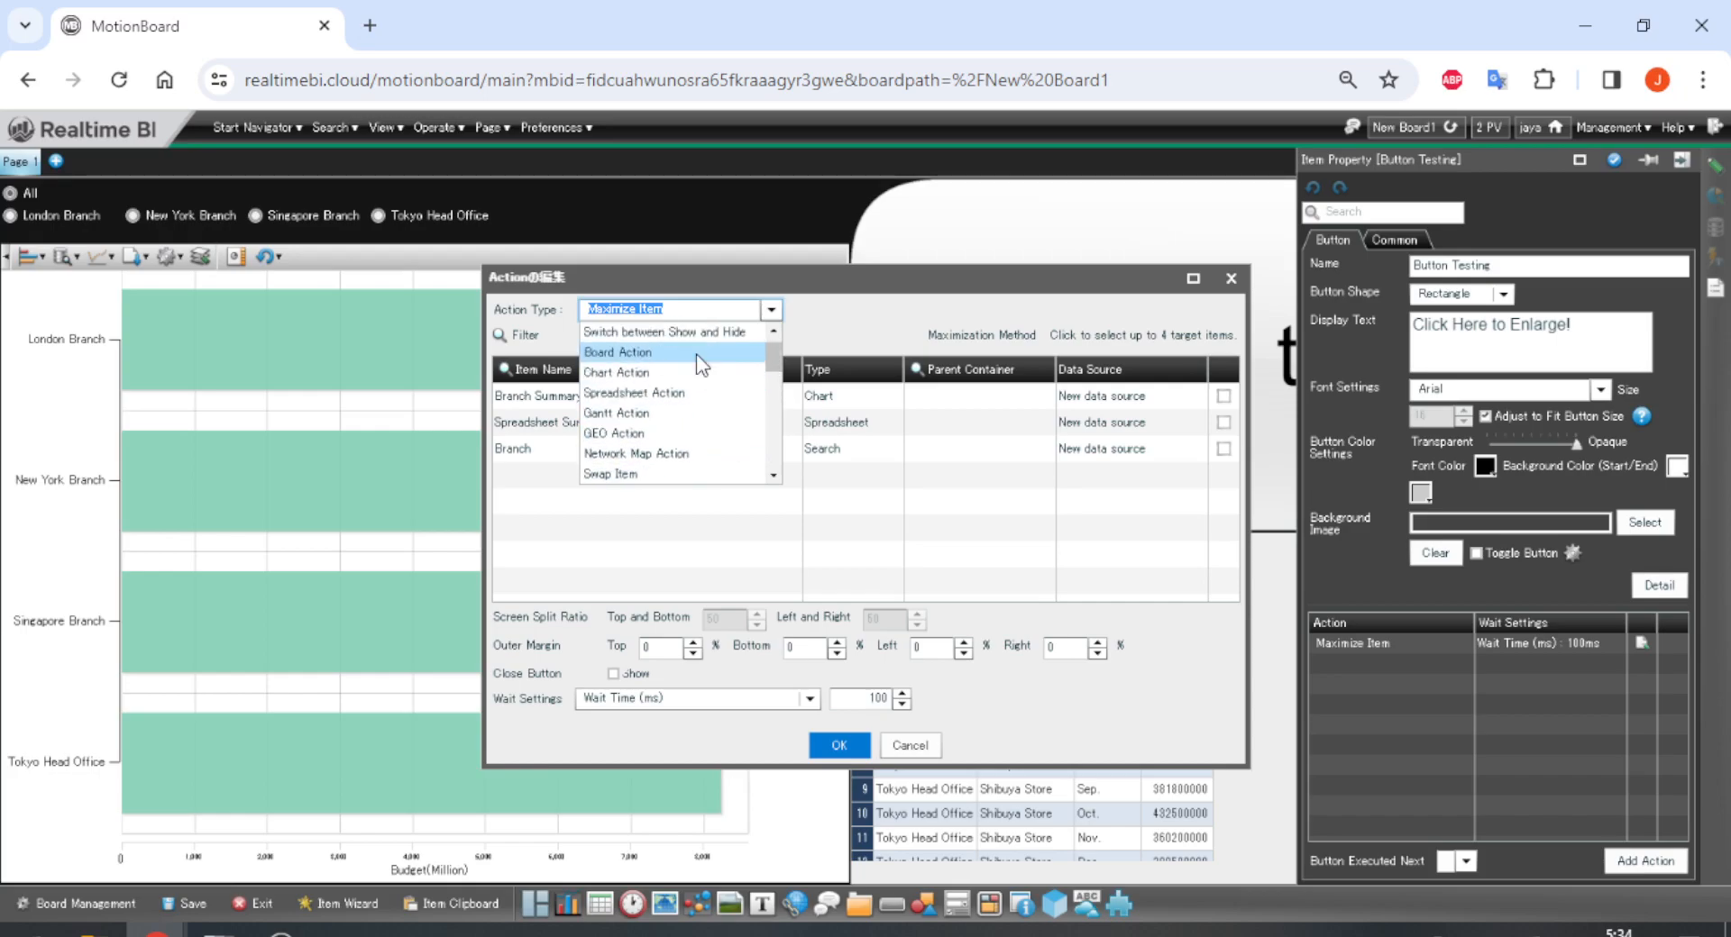
scroll(700, 368, up, 1)
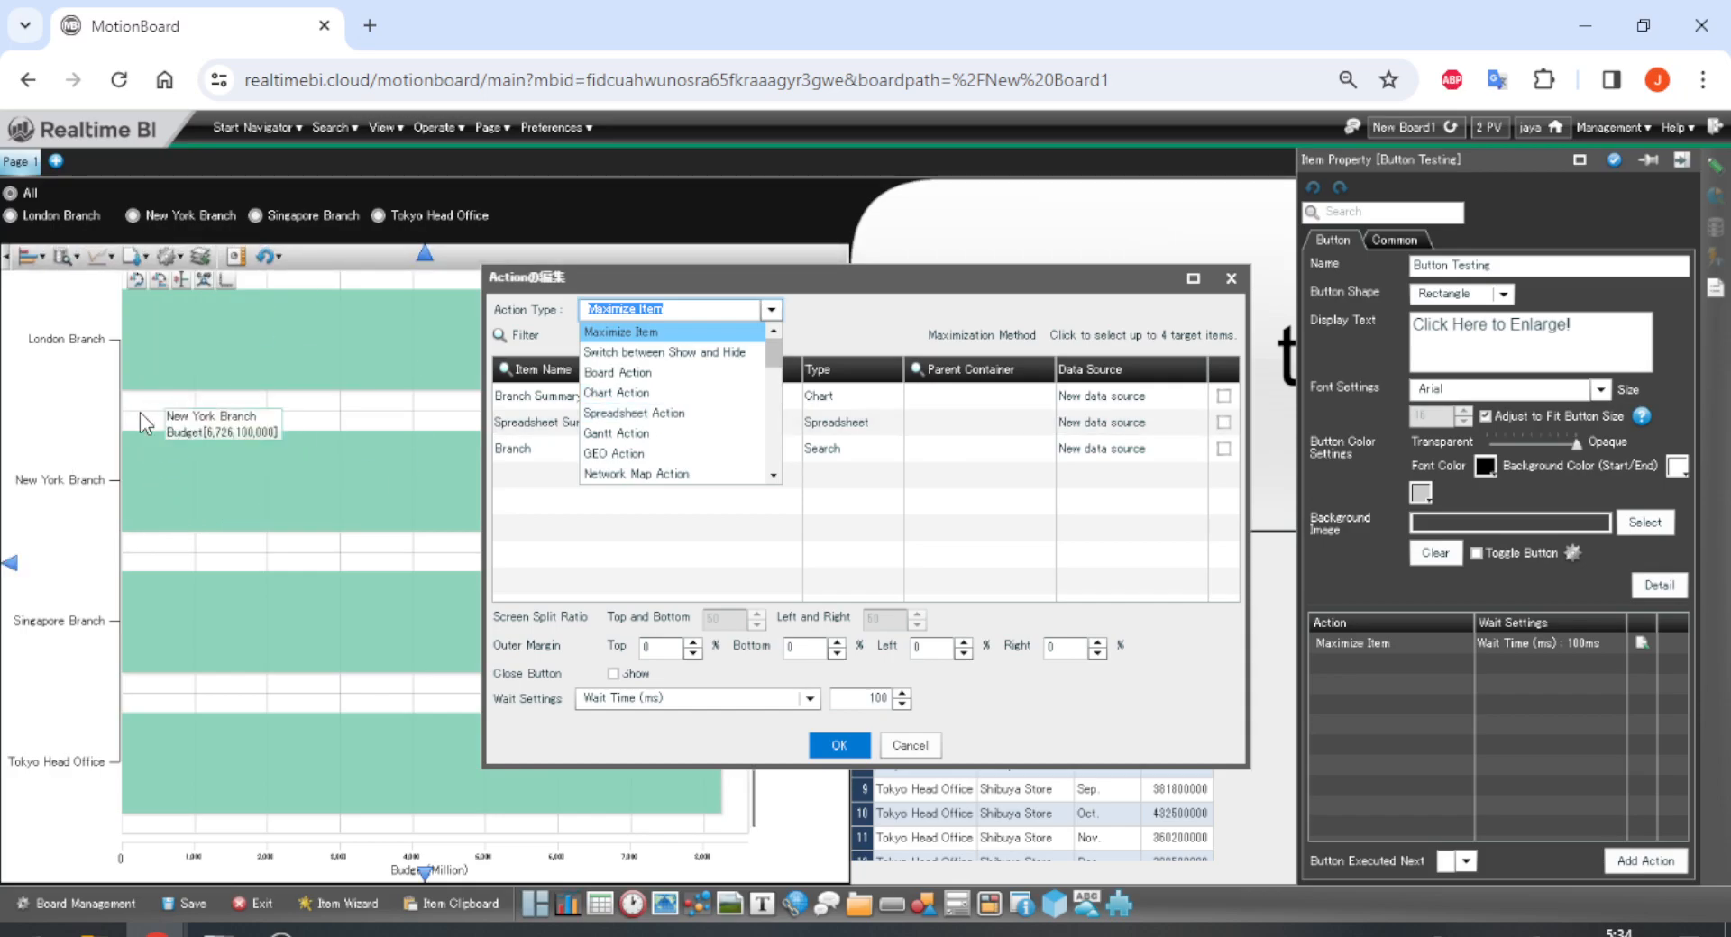
click(695, 393)
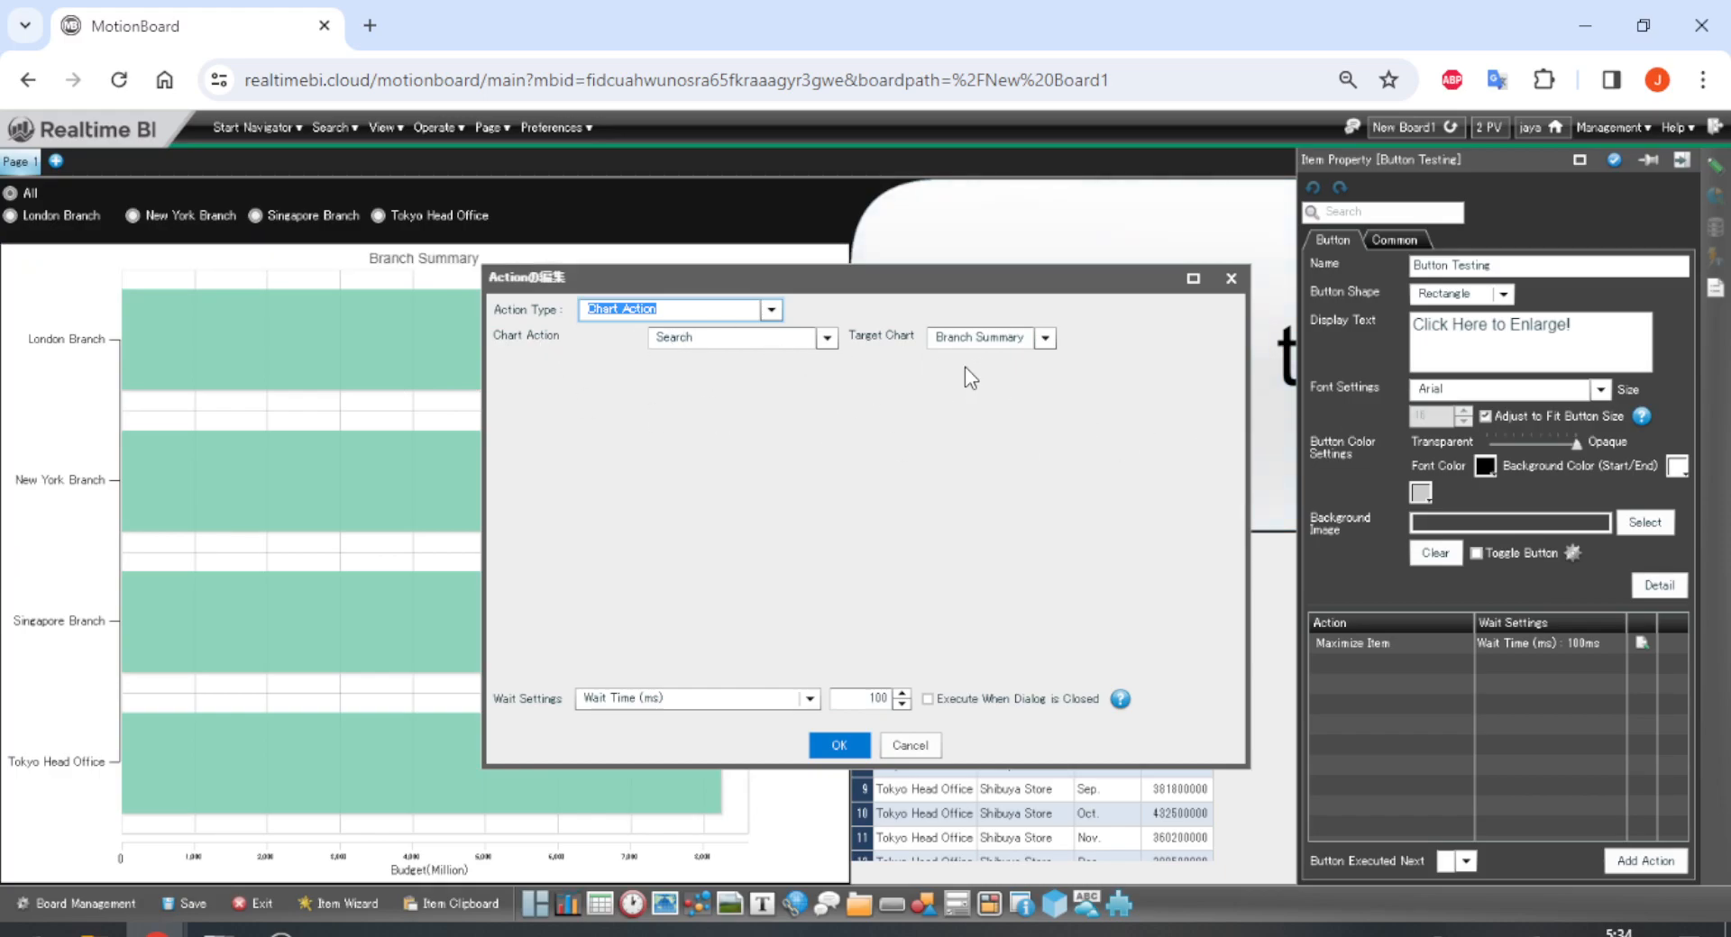
Set the chart action to Download Chart as PDF.
click(826, 337)
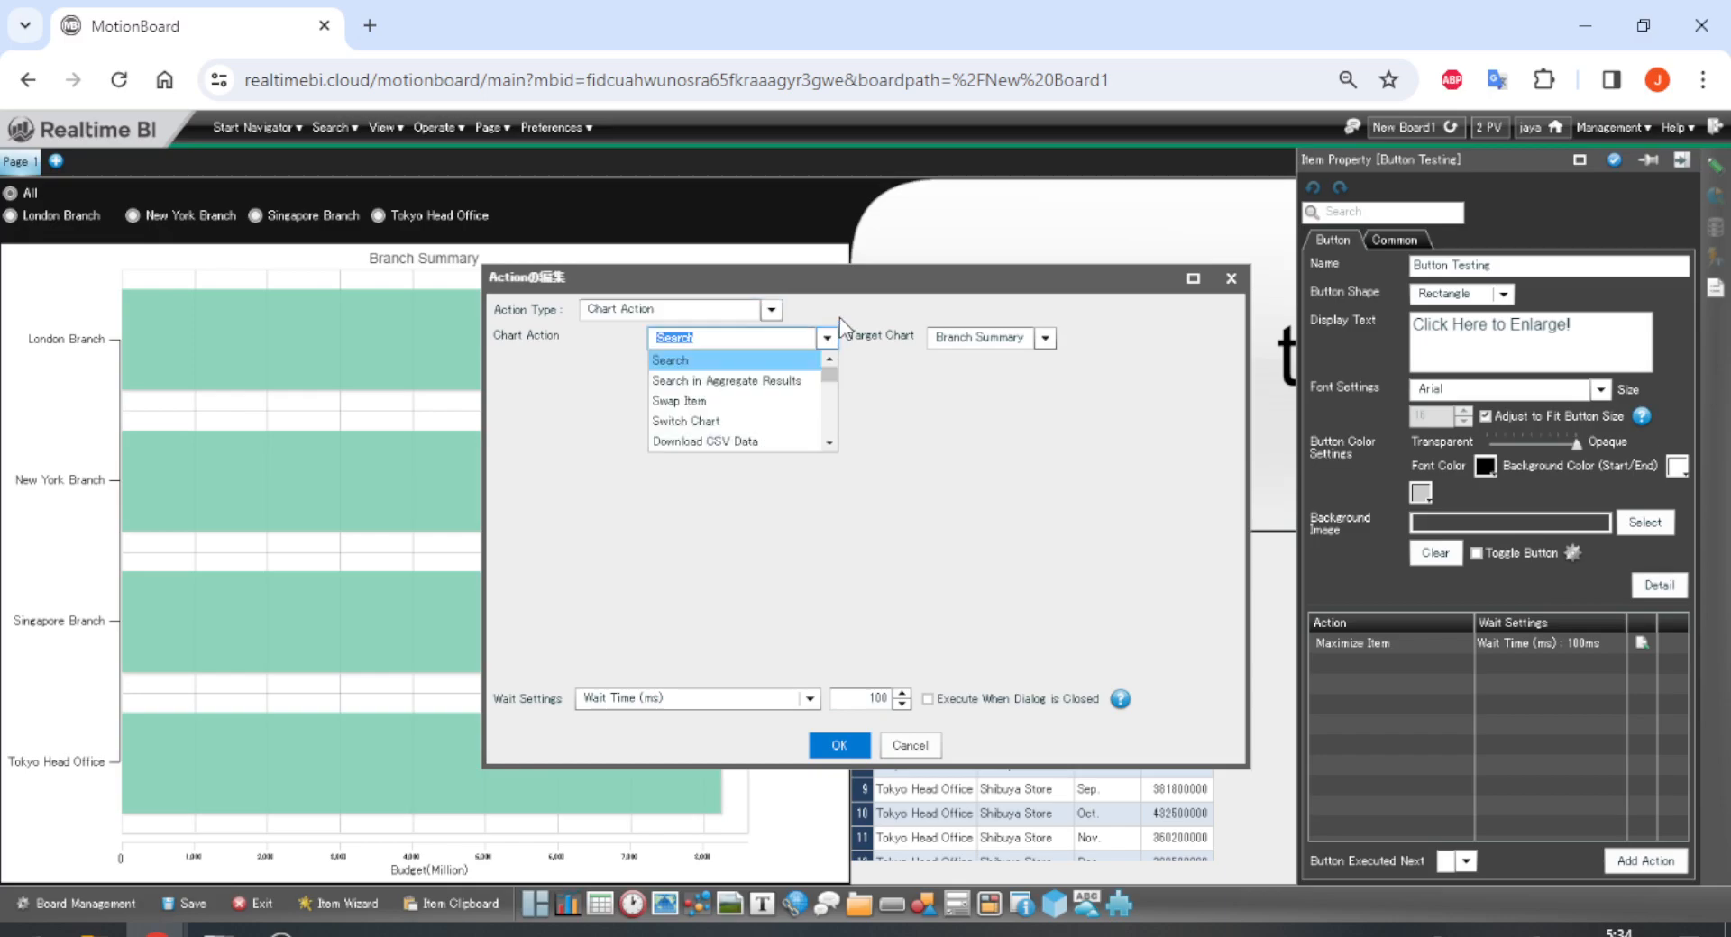
click(838, 319)
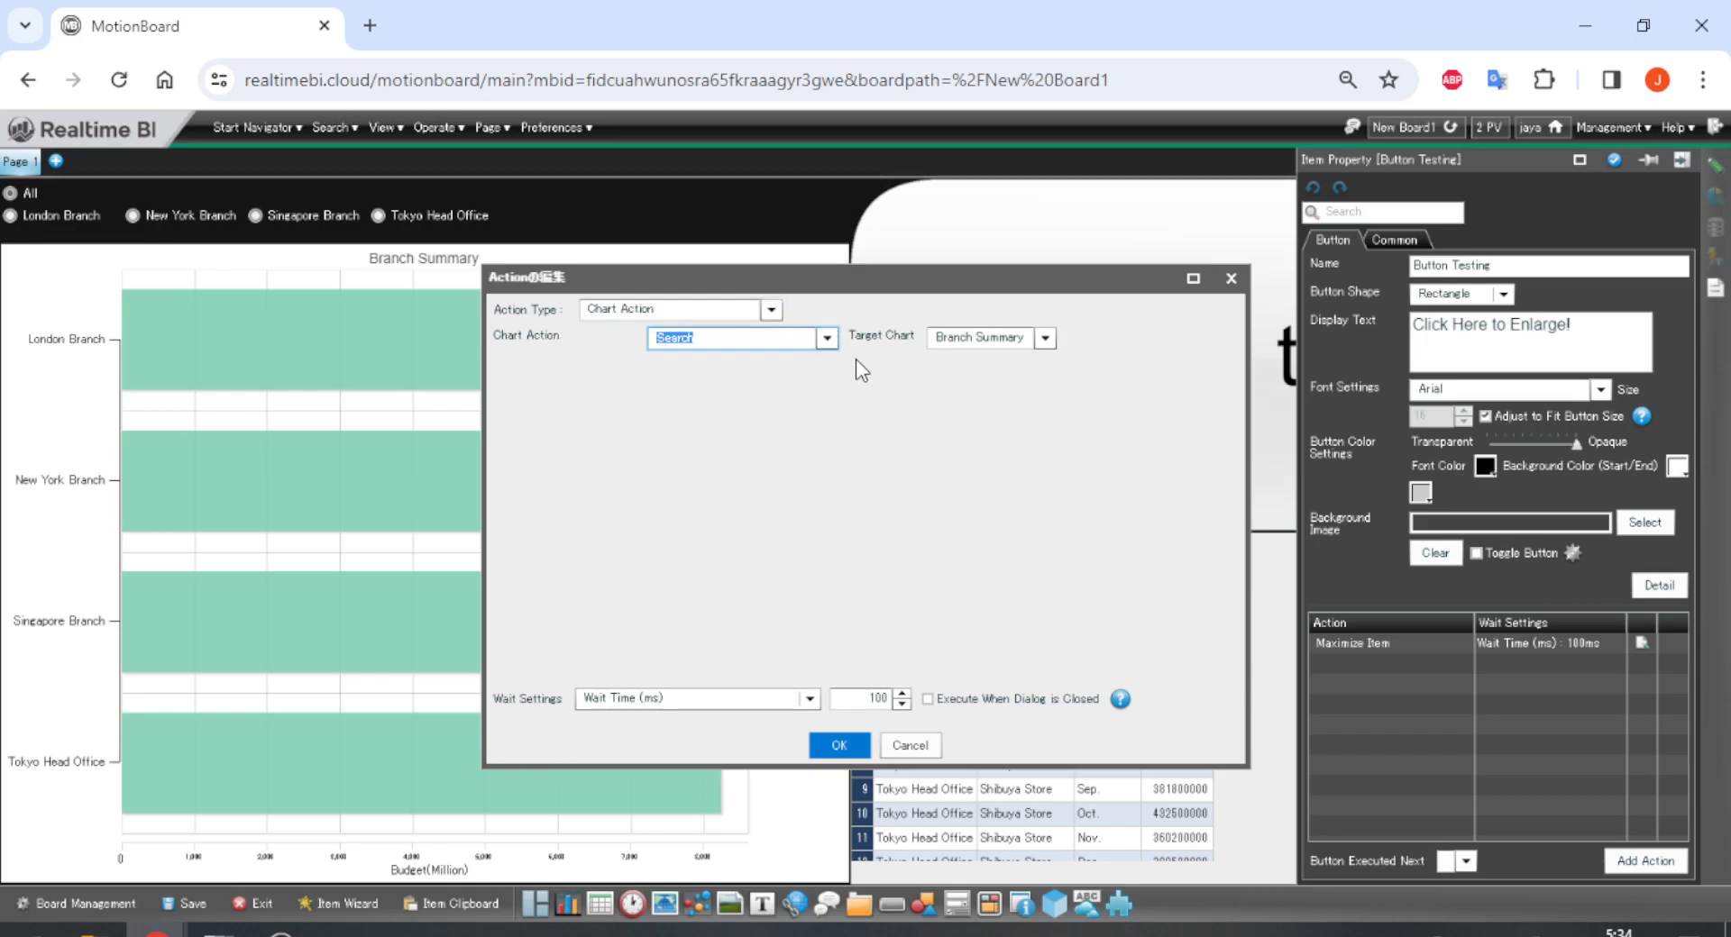
click(827, 338)
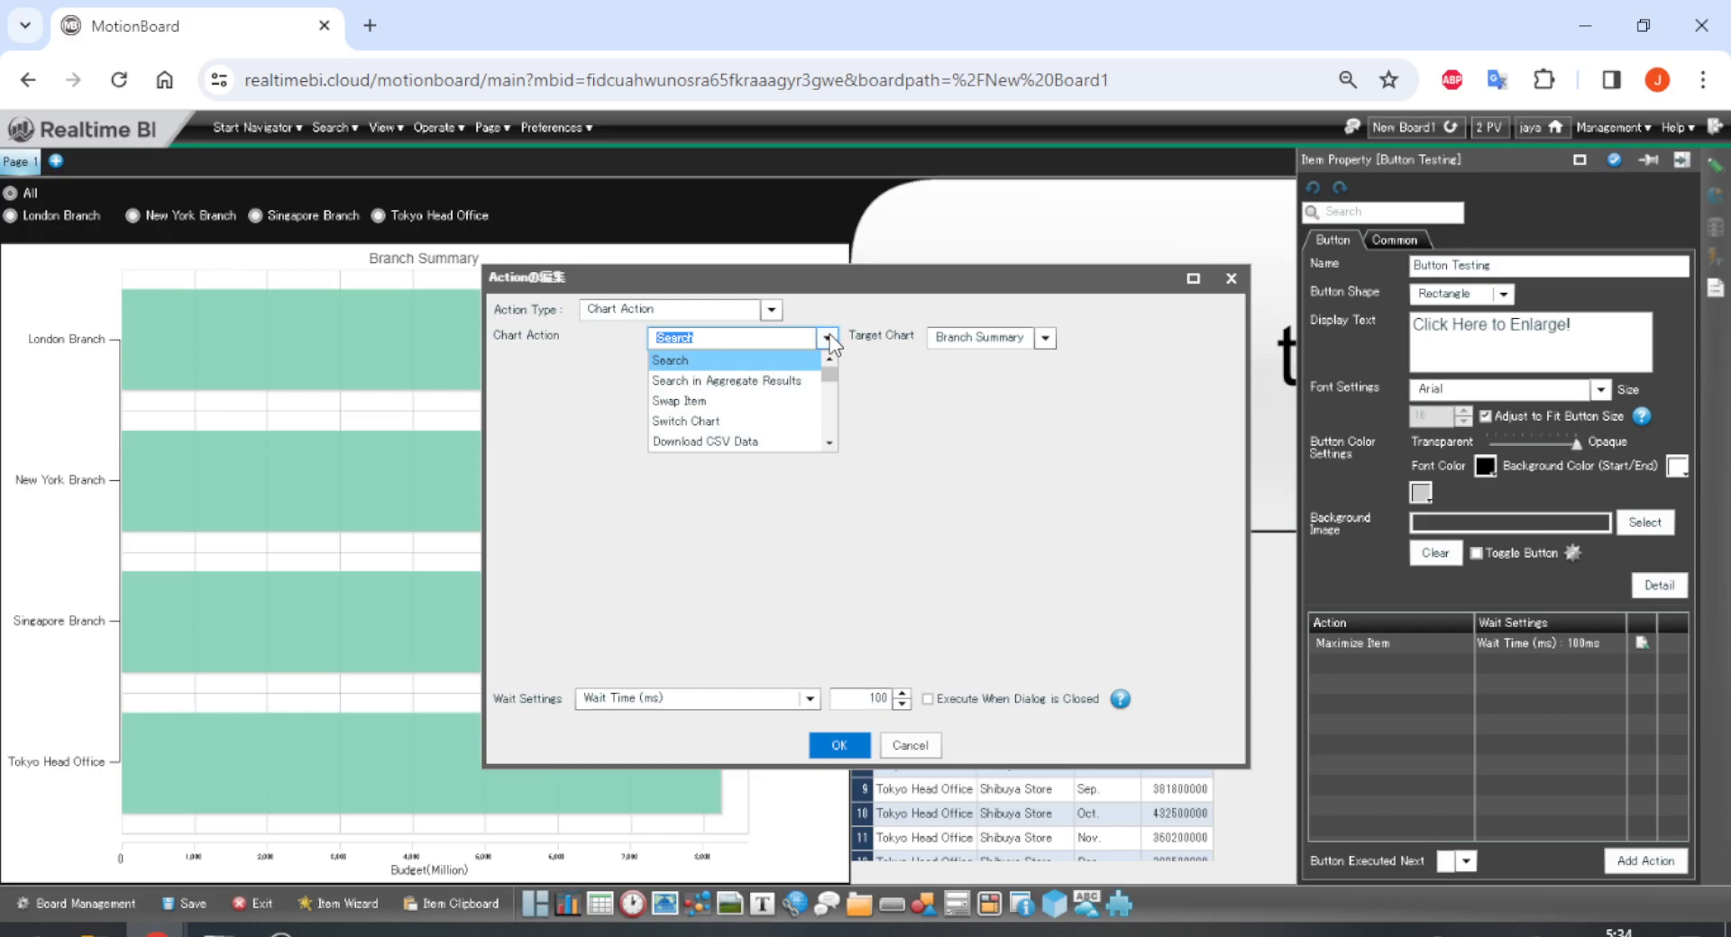
scroll(797, 405, down, 3)
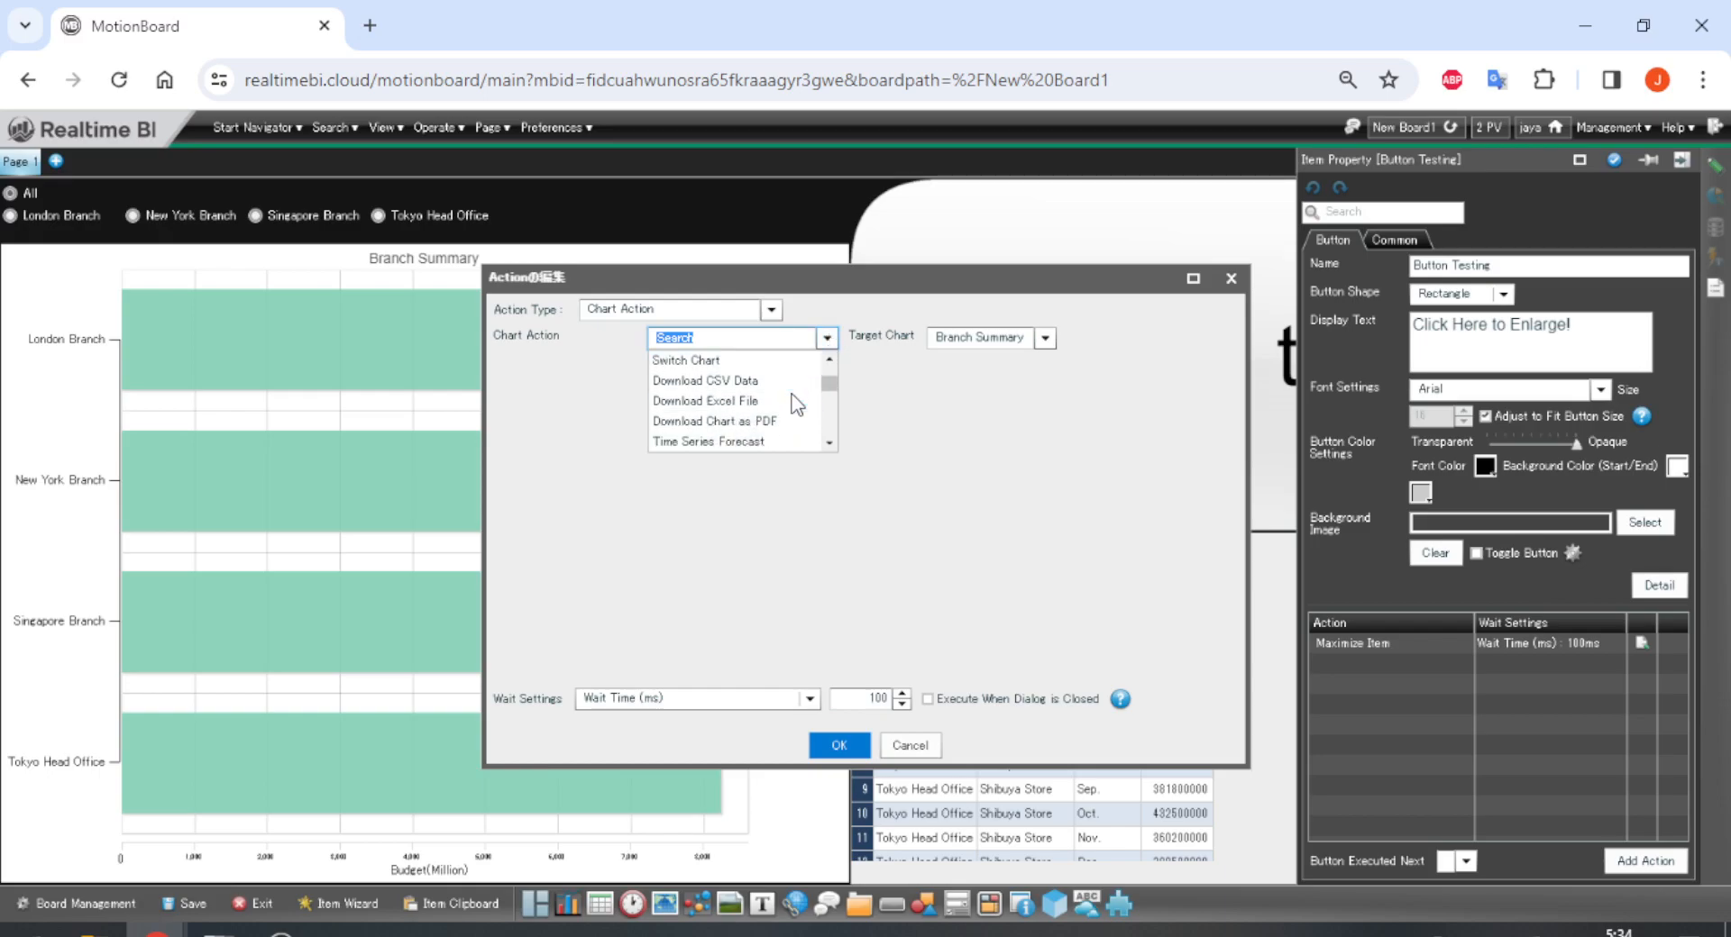
scroll(797, 405, down, 1)
scroll(797, 404, up, 3)
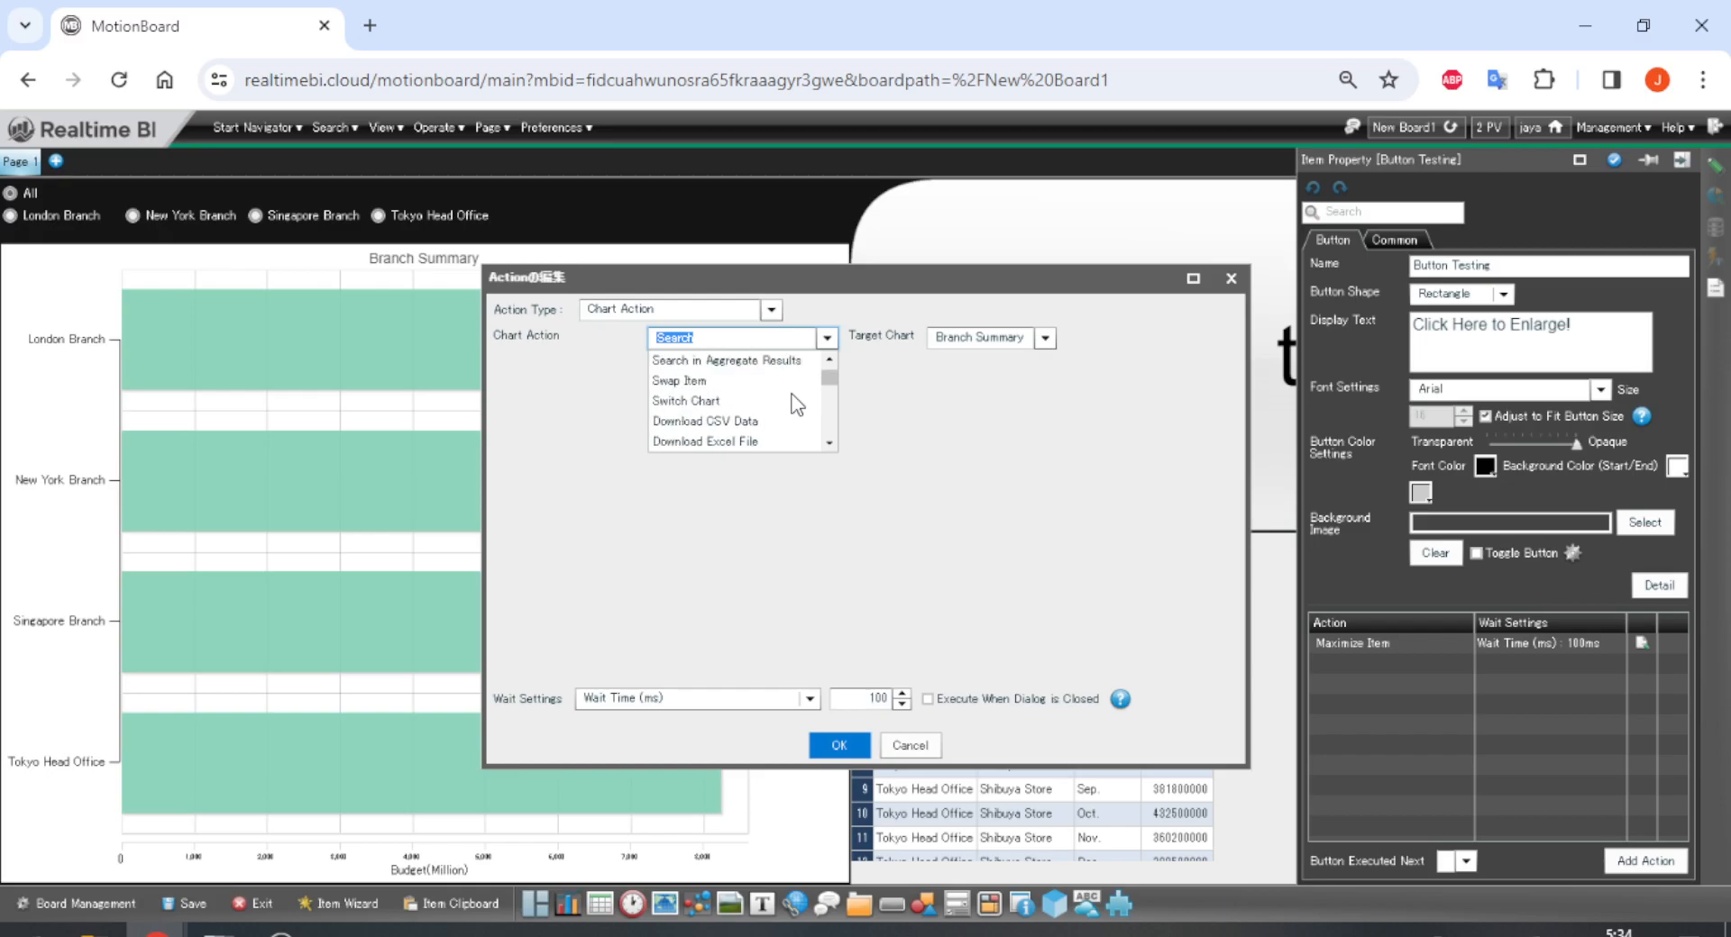
scroll(797, 405, up, 1)
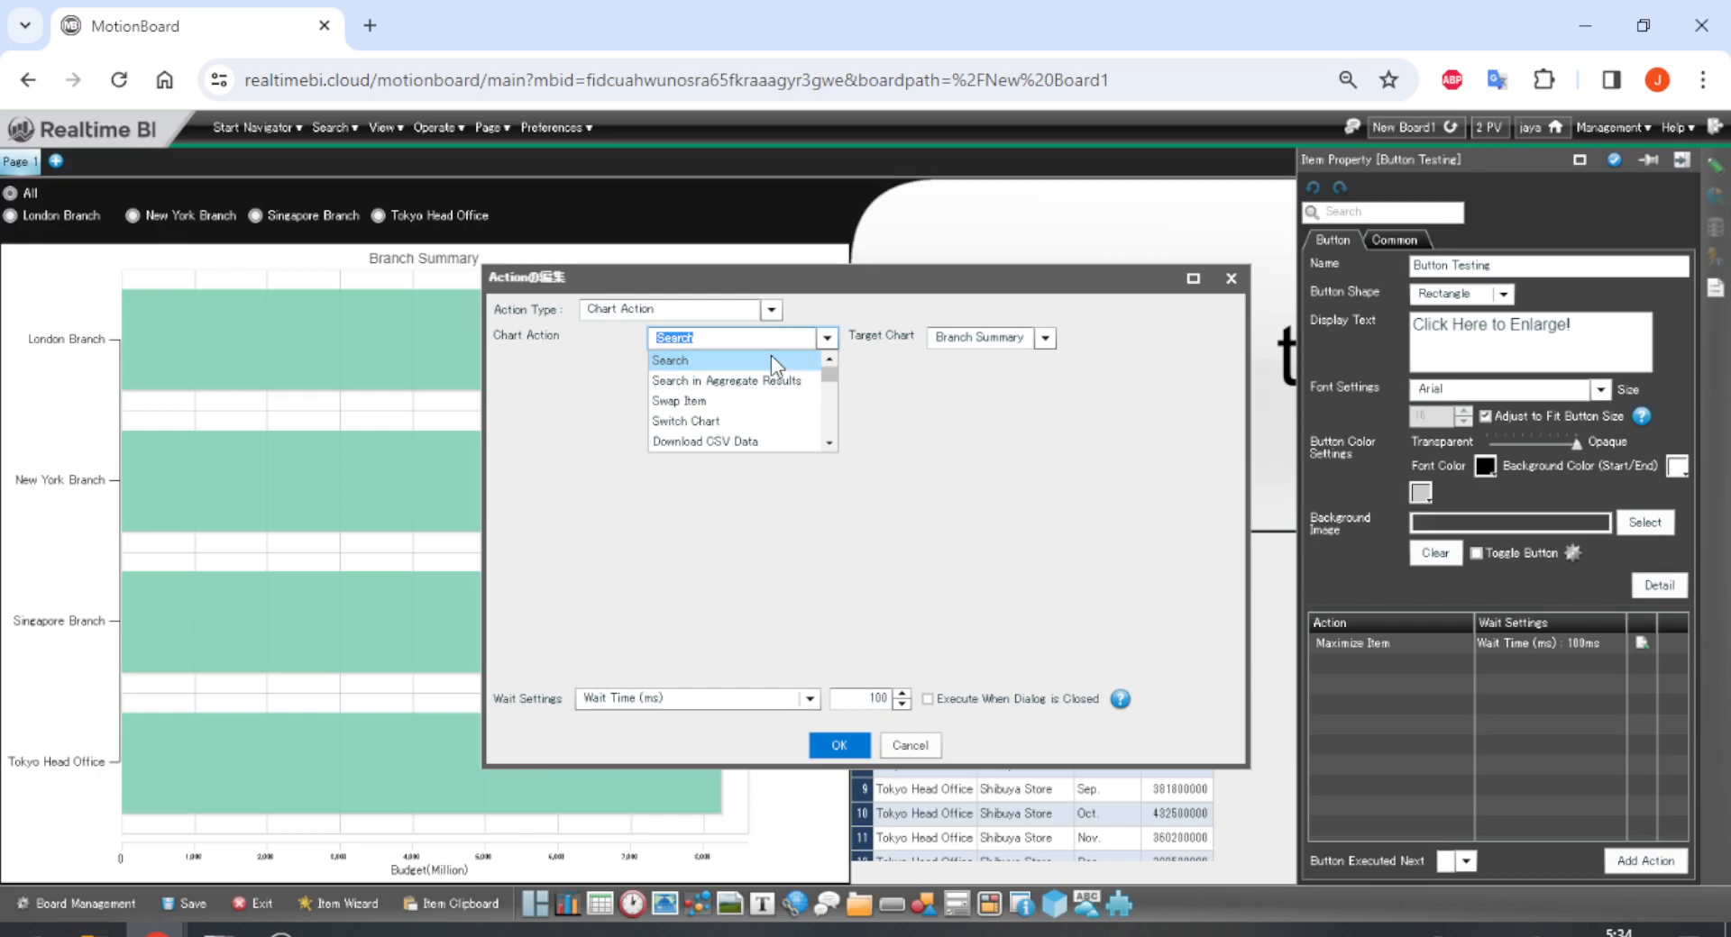
scroll(775, 419, down, 2)
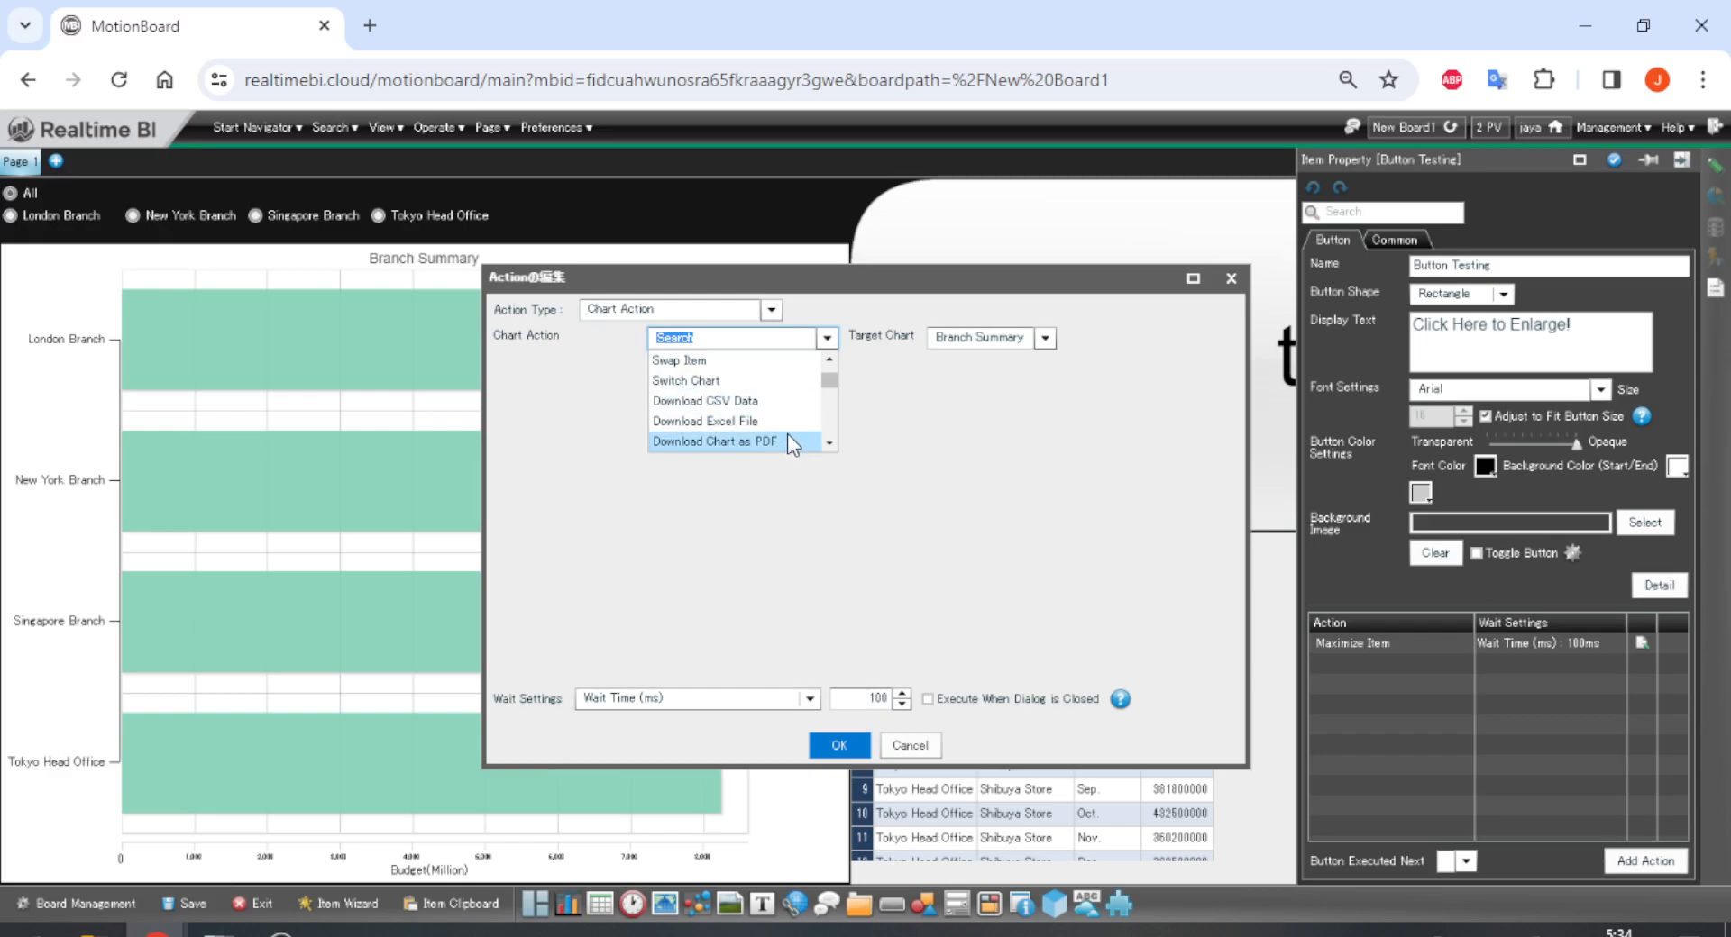
scroll(777, 371, down, 5)
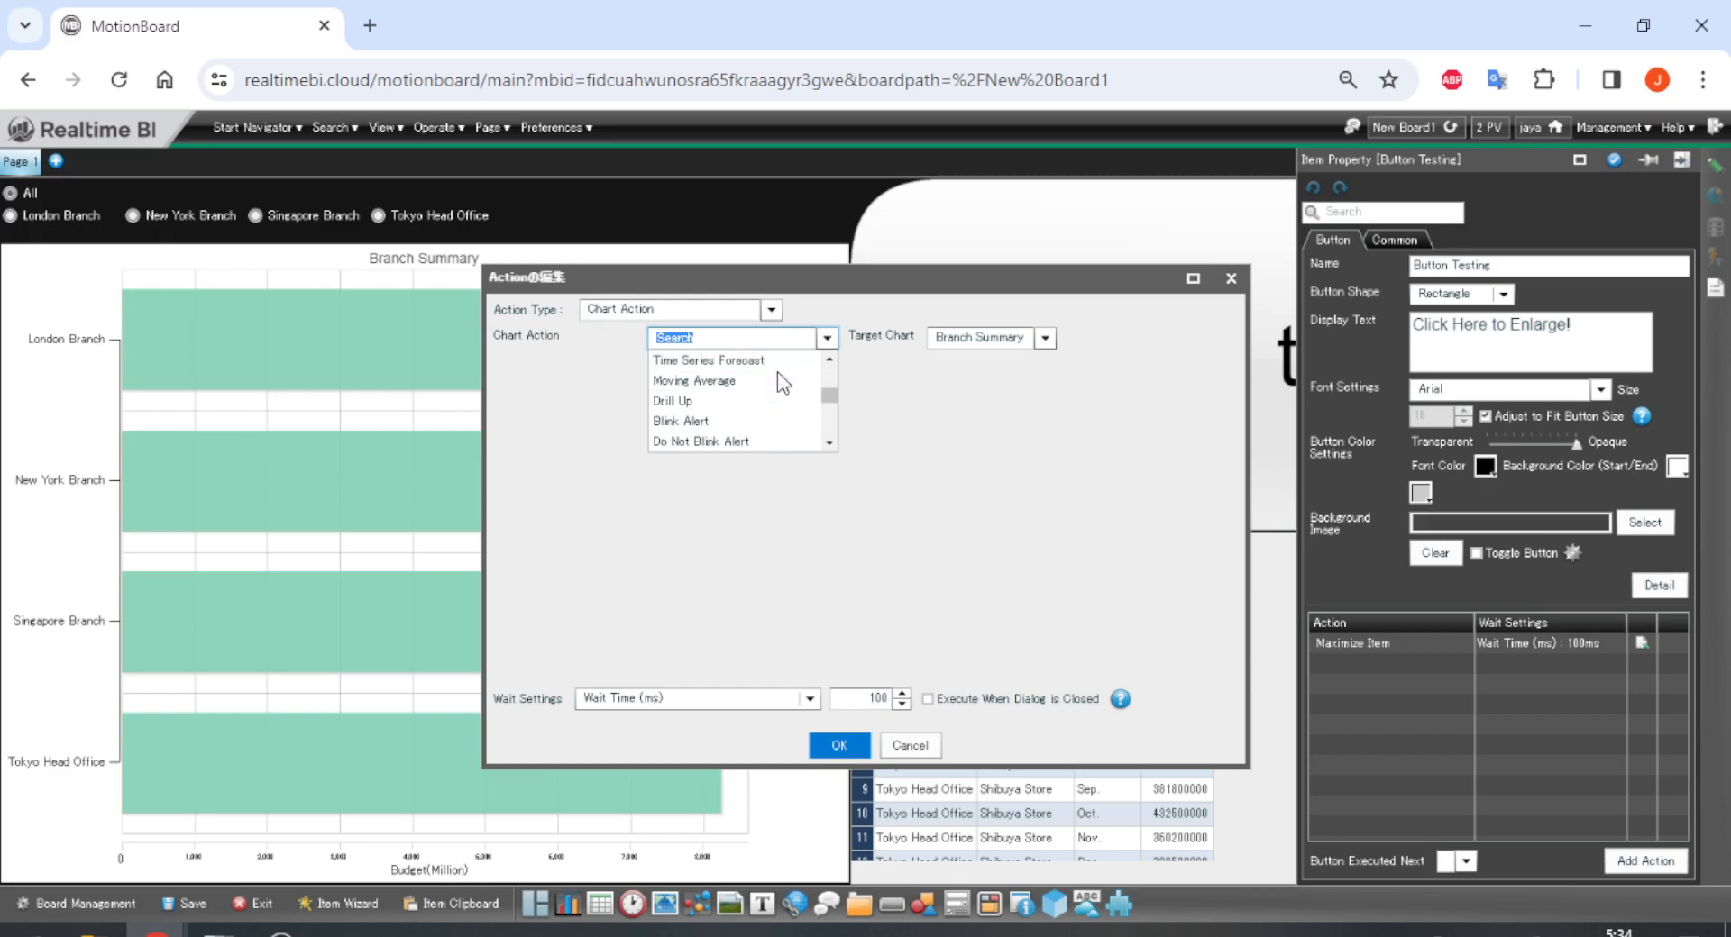
scroll(735, 401, down, 3)
scroll(759, 437, up, 5)
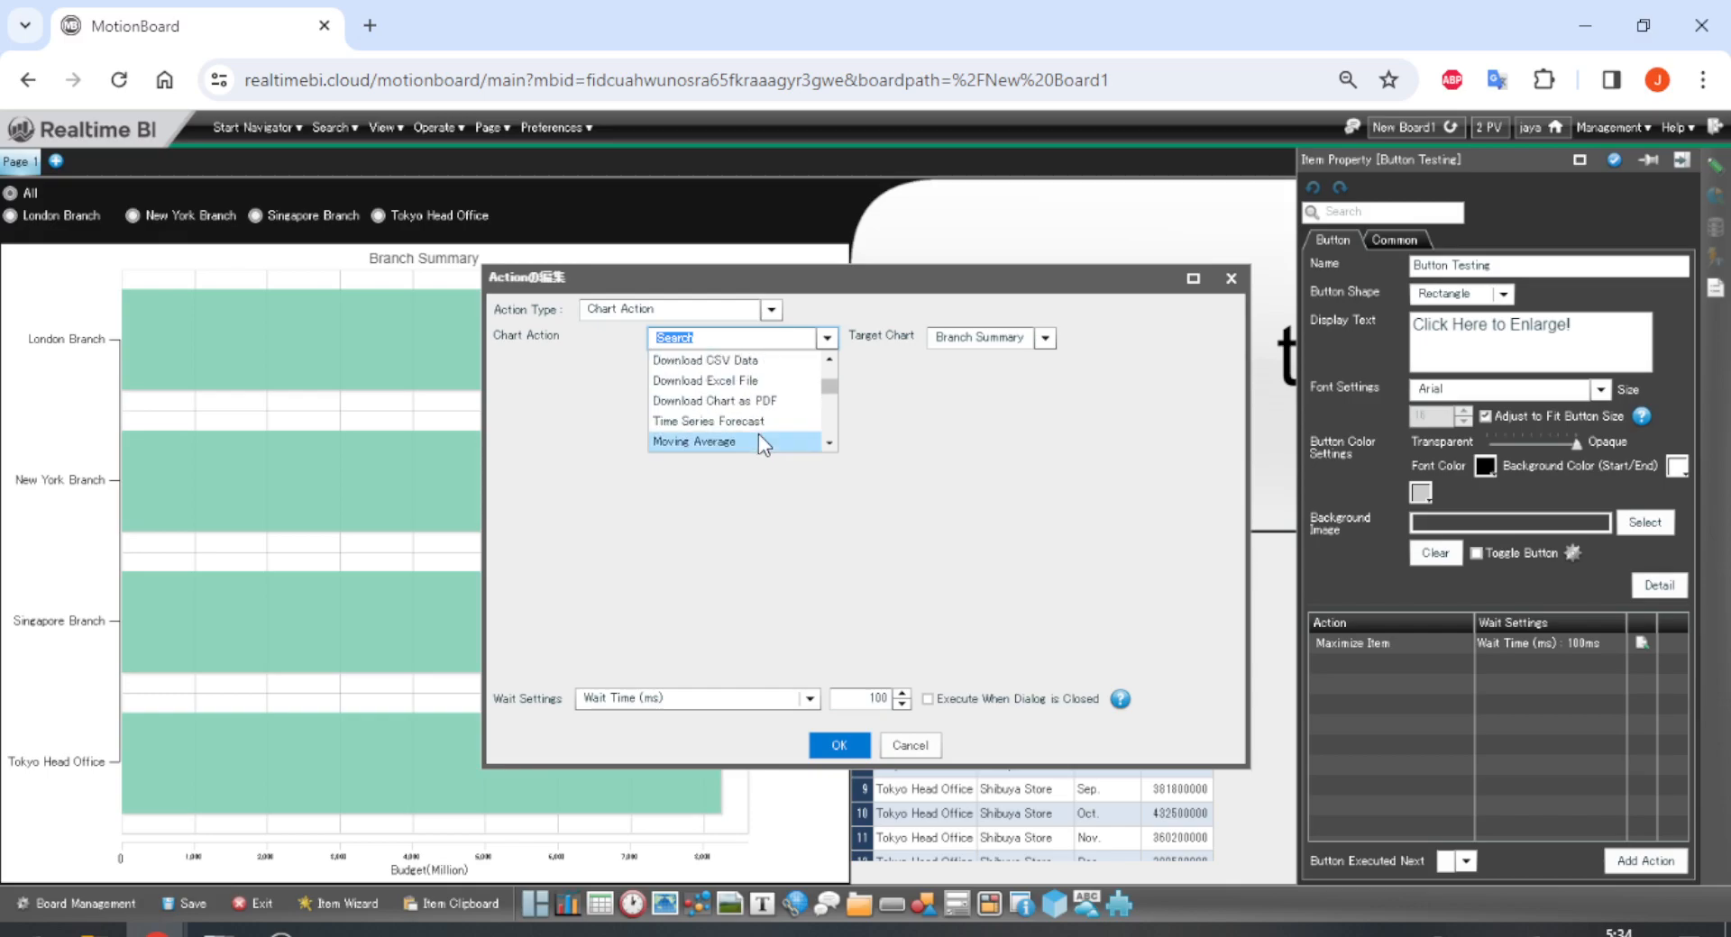
scroll(761, 428, up, 3)
scroll(768, 418, down, 1)
scroll(768, 418, up, 1)
scroll(768, 418, down, 1)
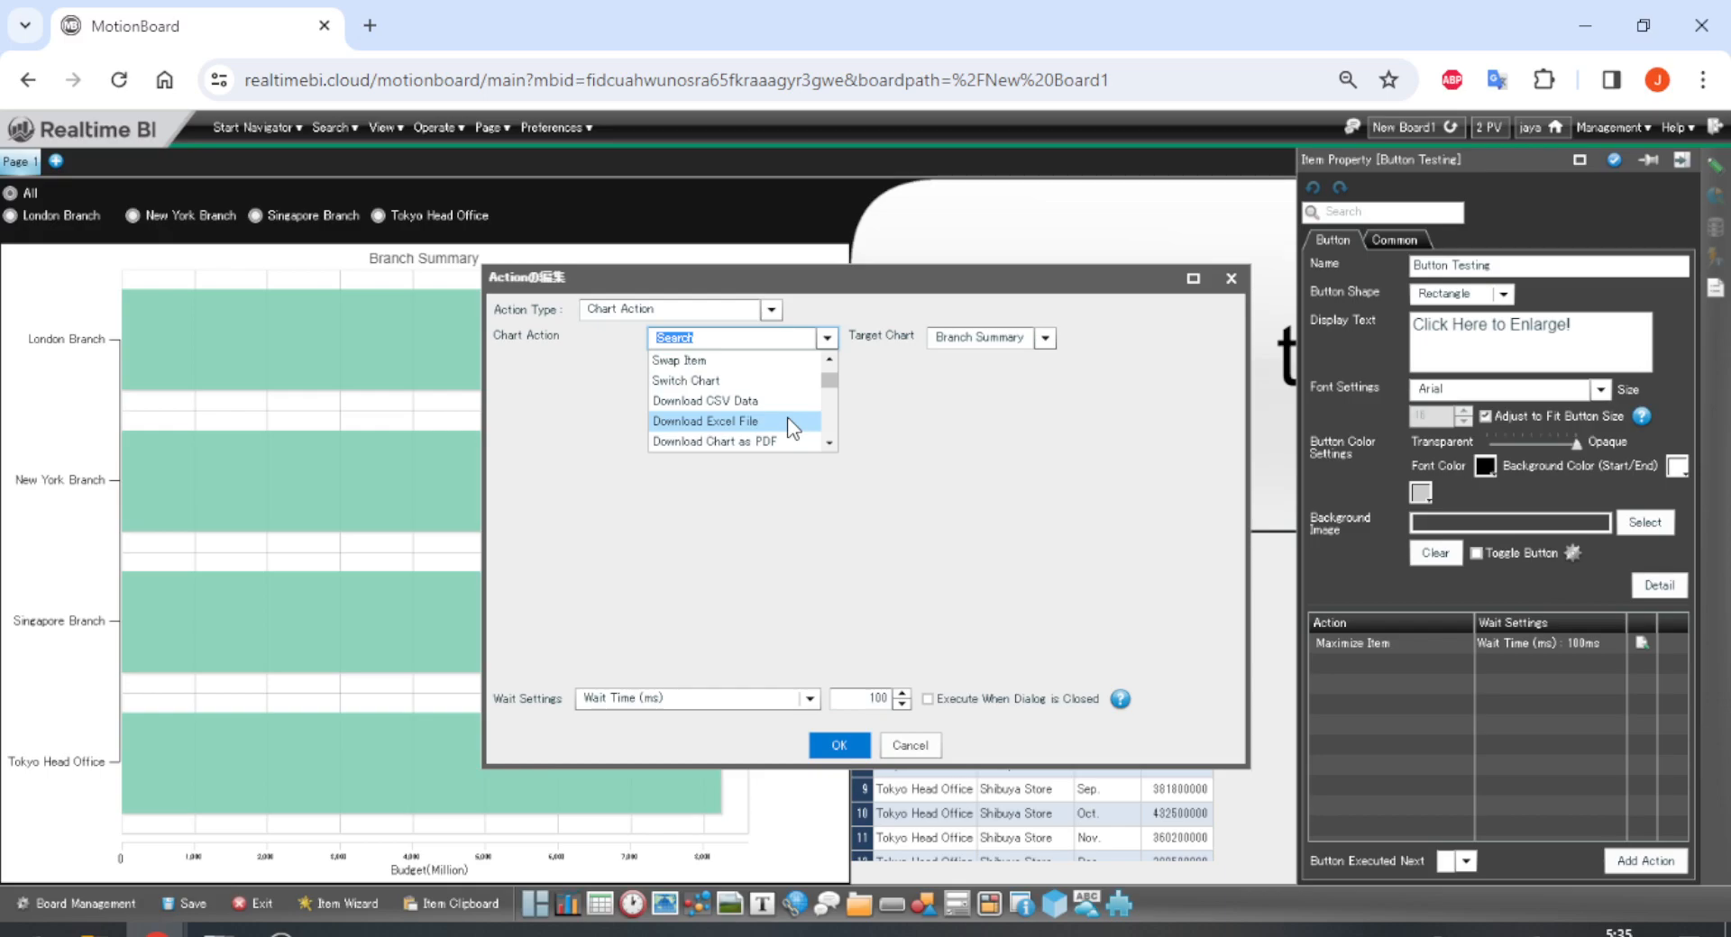
click(782, 440)
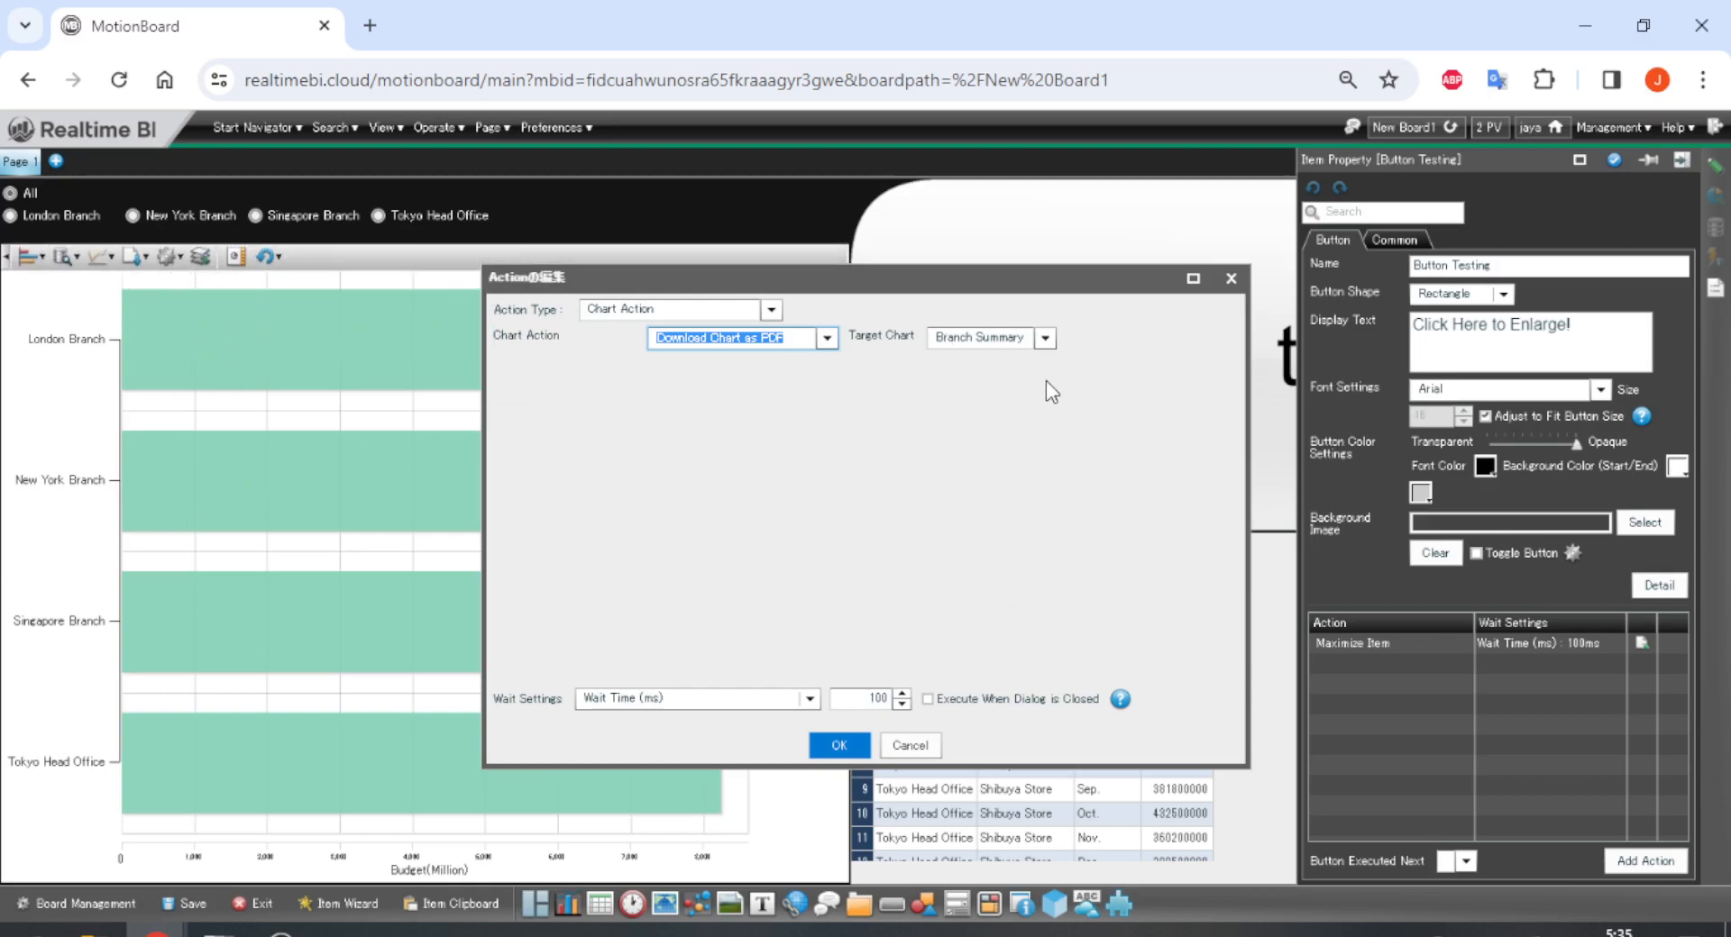
Choose Branch Summary as the target chart and confirm the new button action.
click(1045, 338)
click(1048, 340)
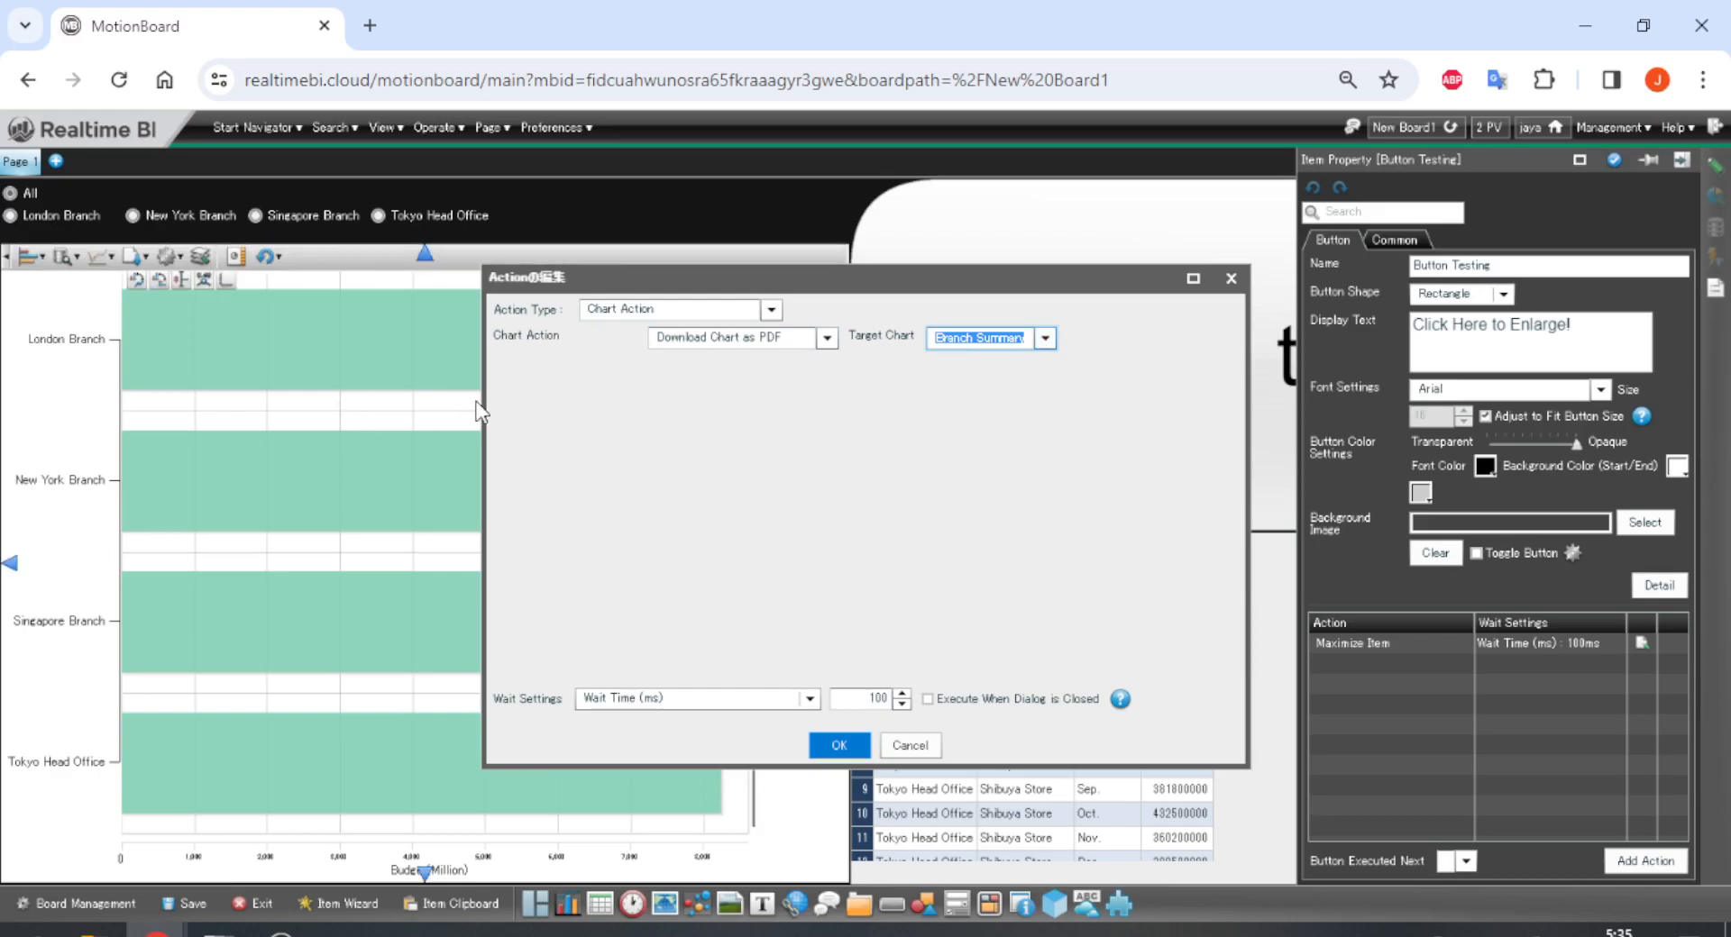
drag(770, 285, 775, 749)
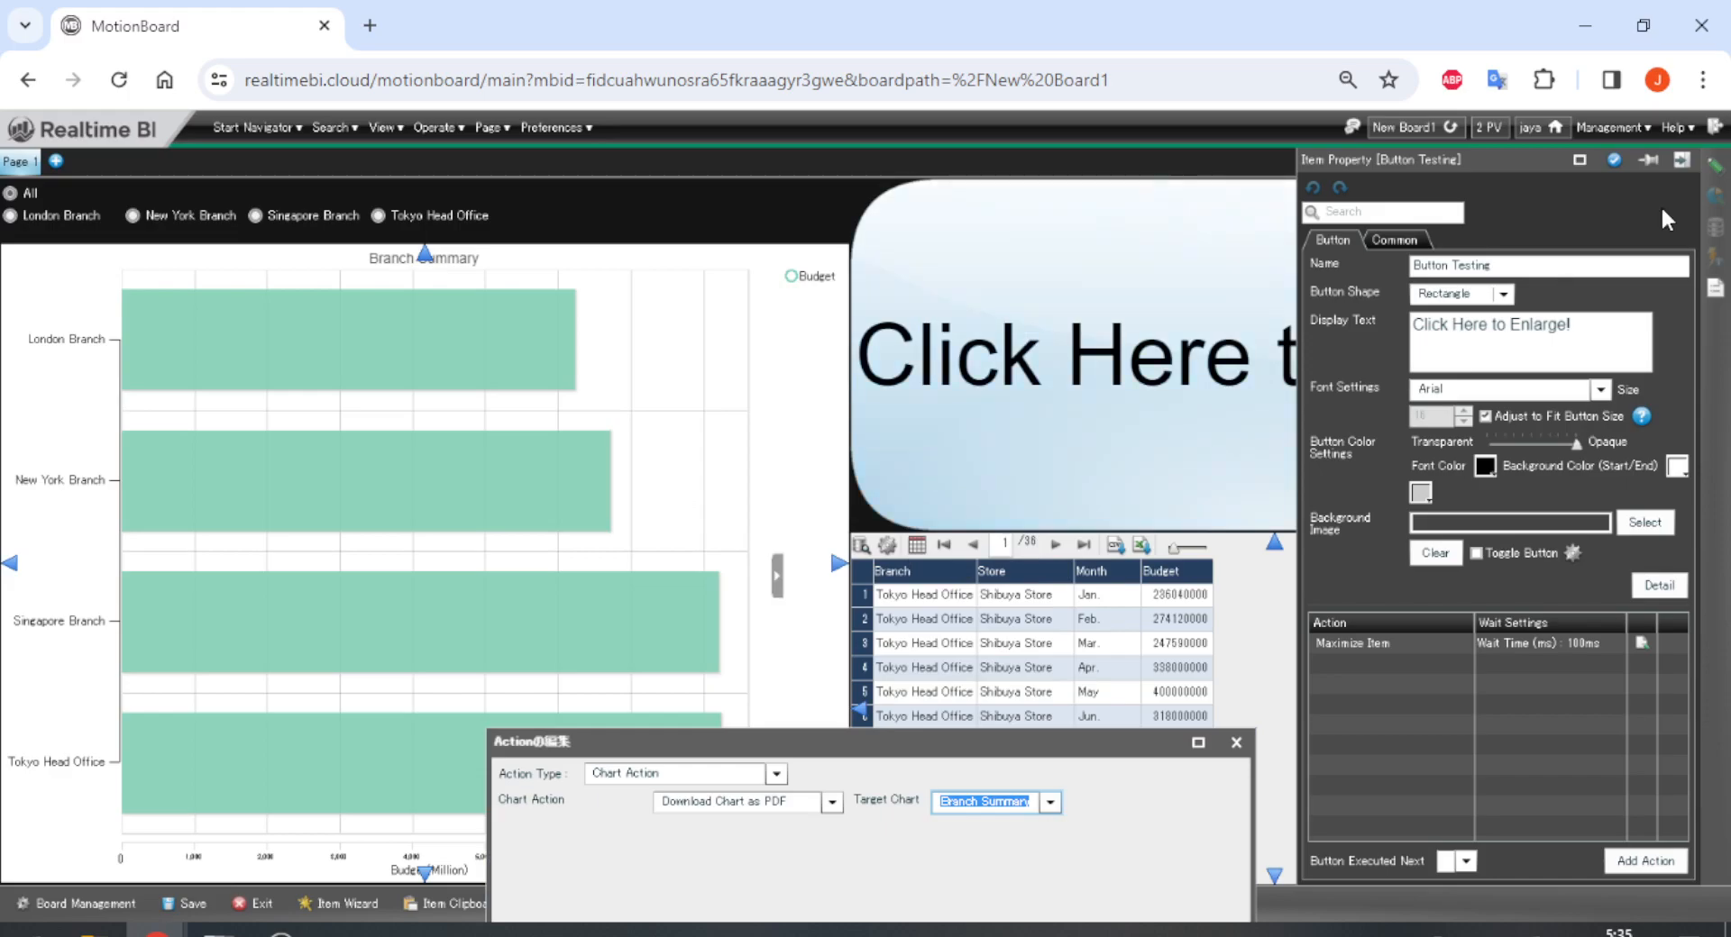
click(1681, 159)
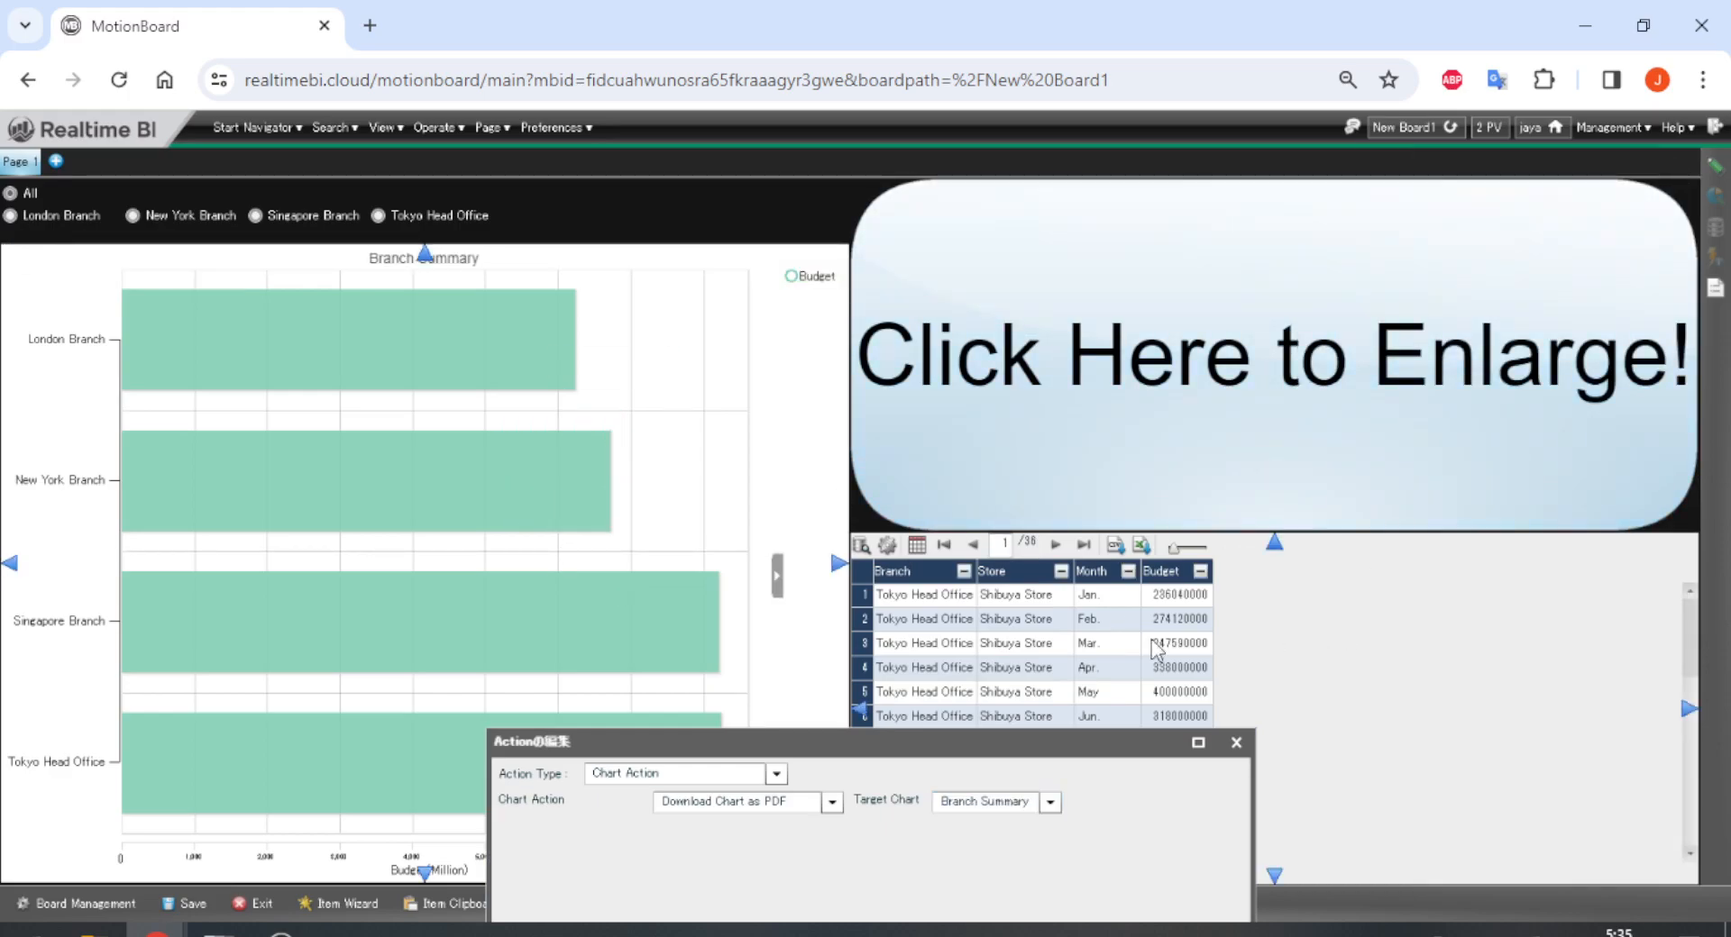
drag(1038, 740, 1117, 240)
click(1134, 298)
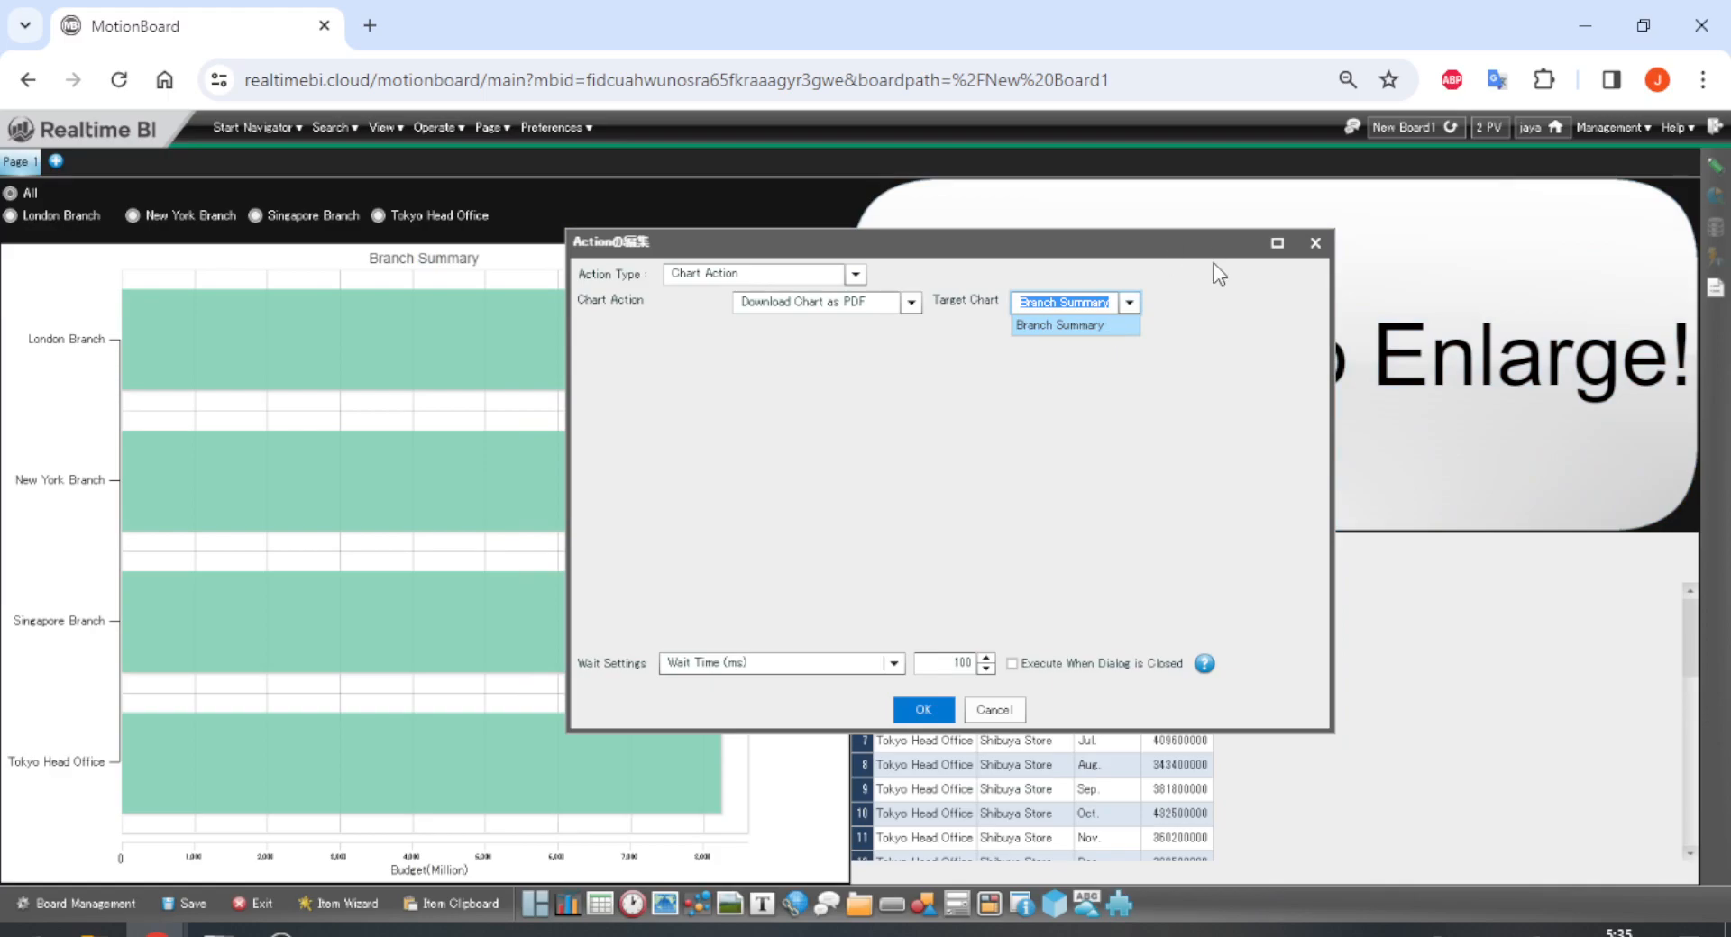
click(1111, 324)
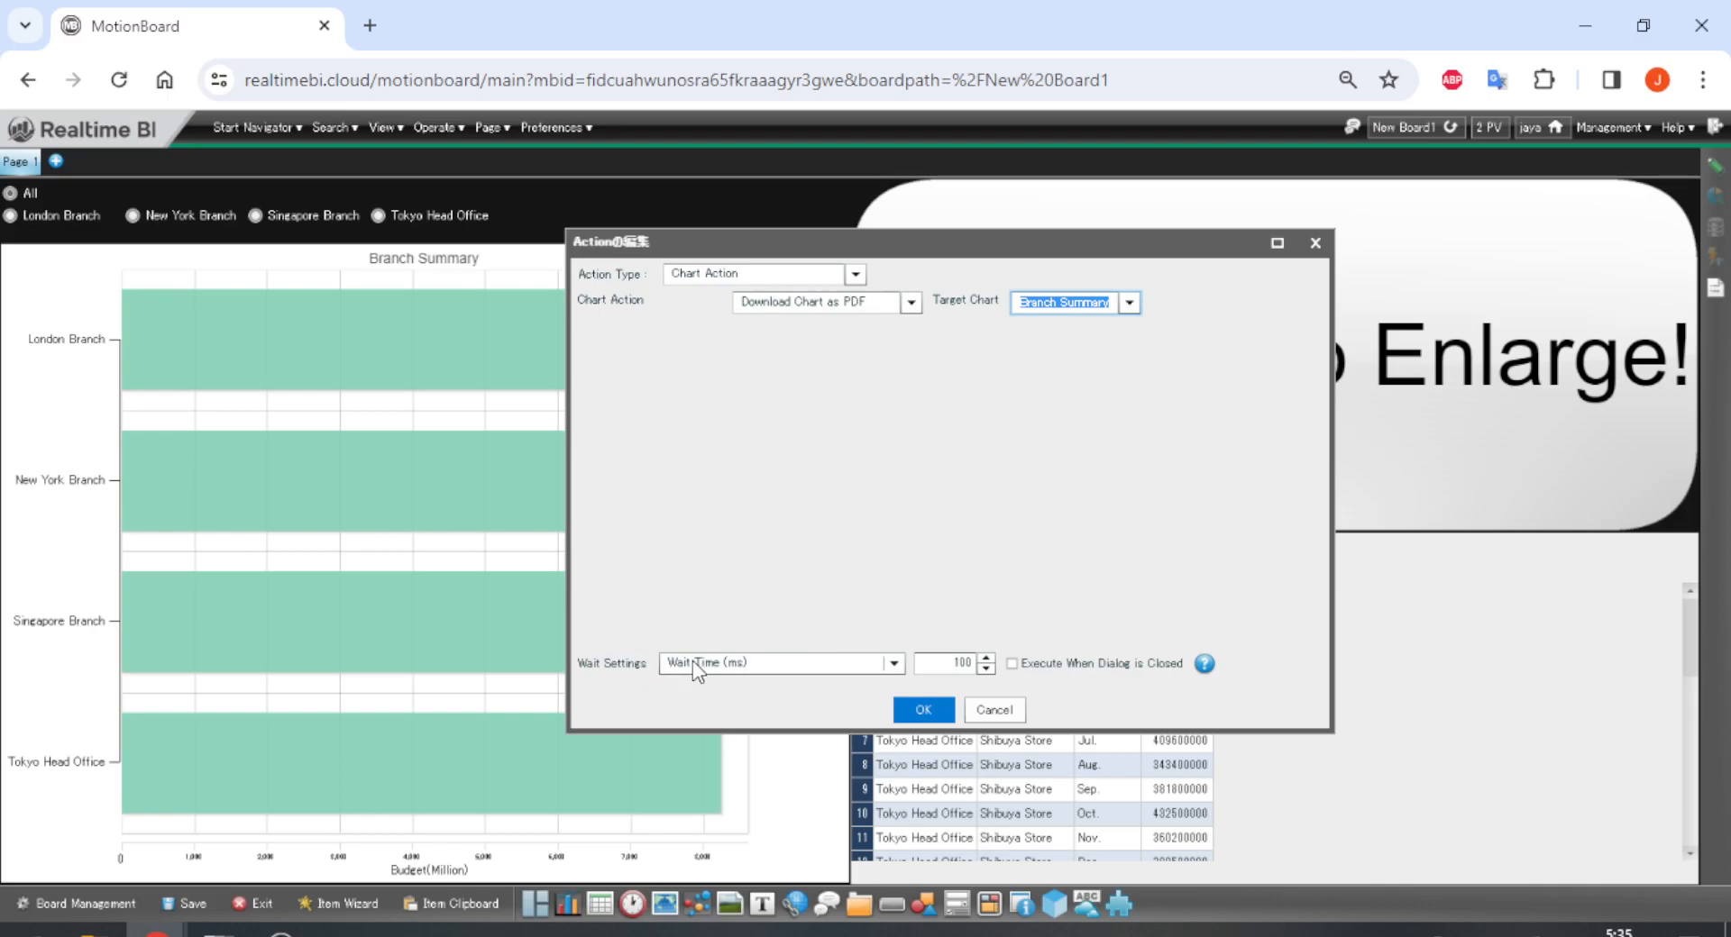
click(777, 665)
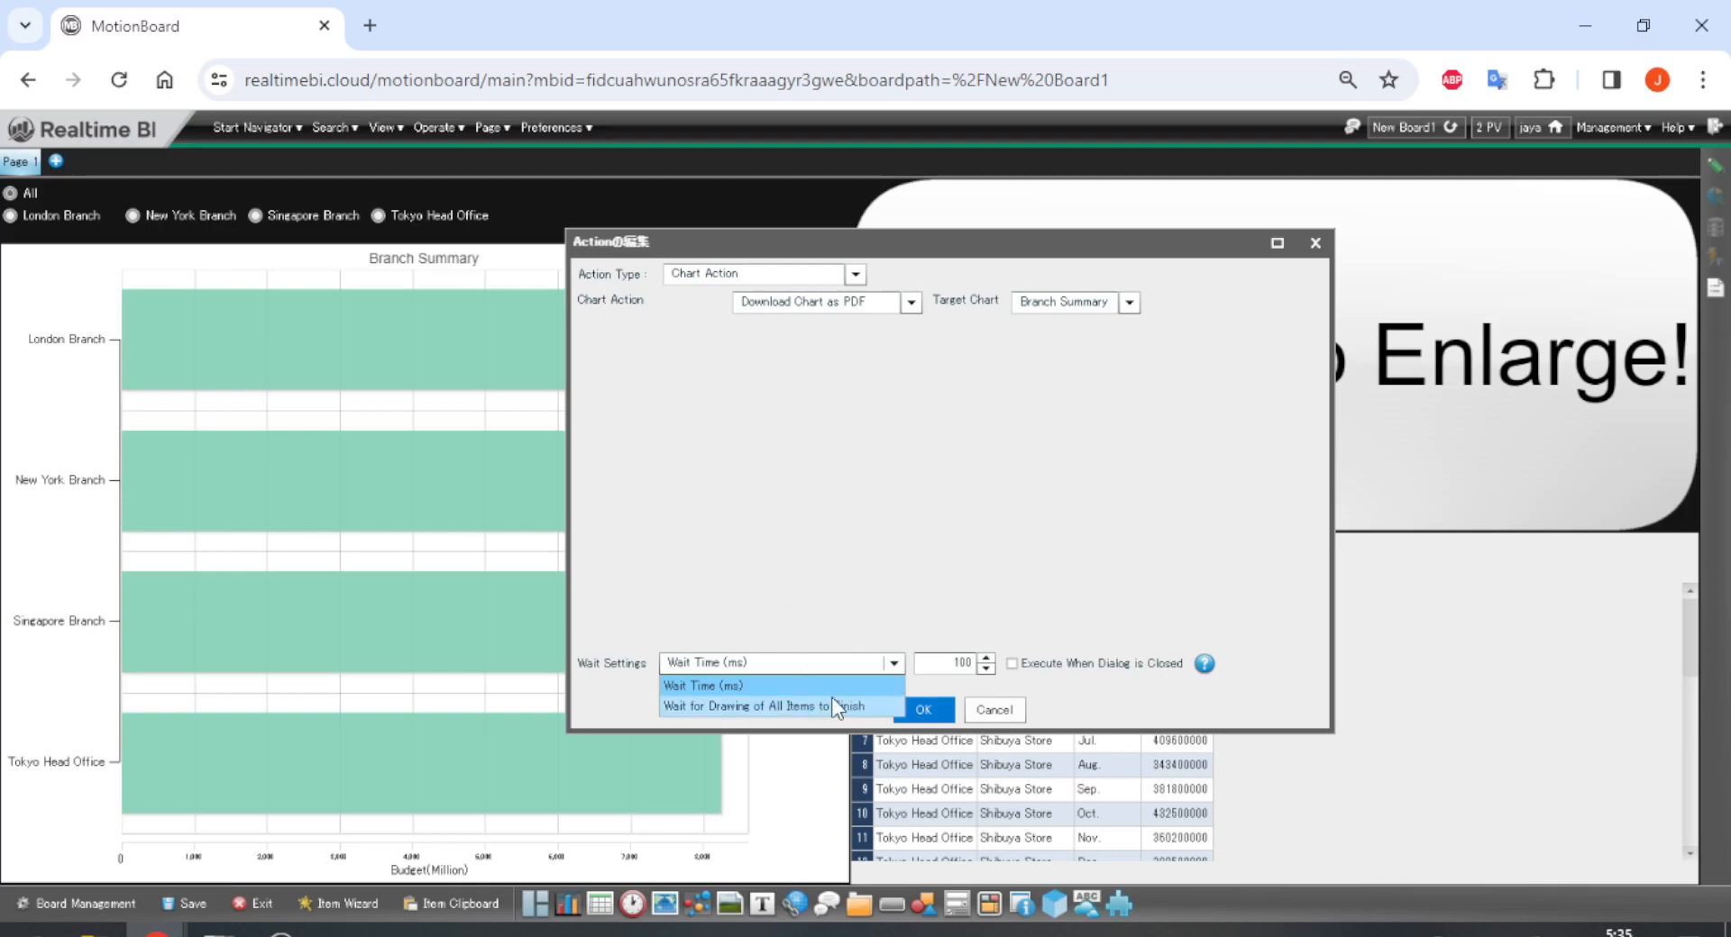
click(1029, 593)
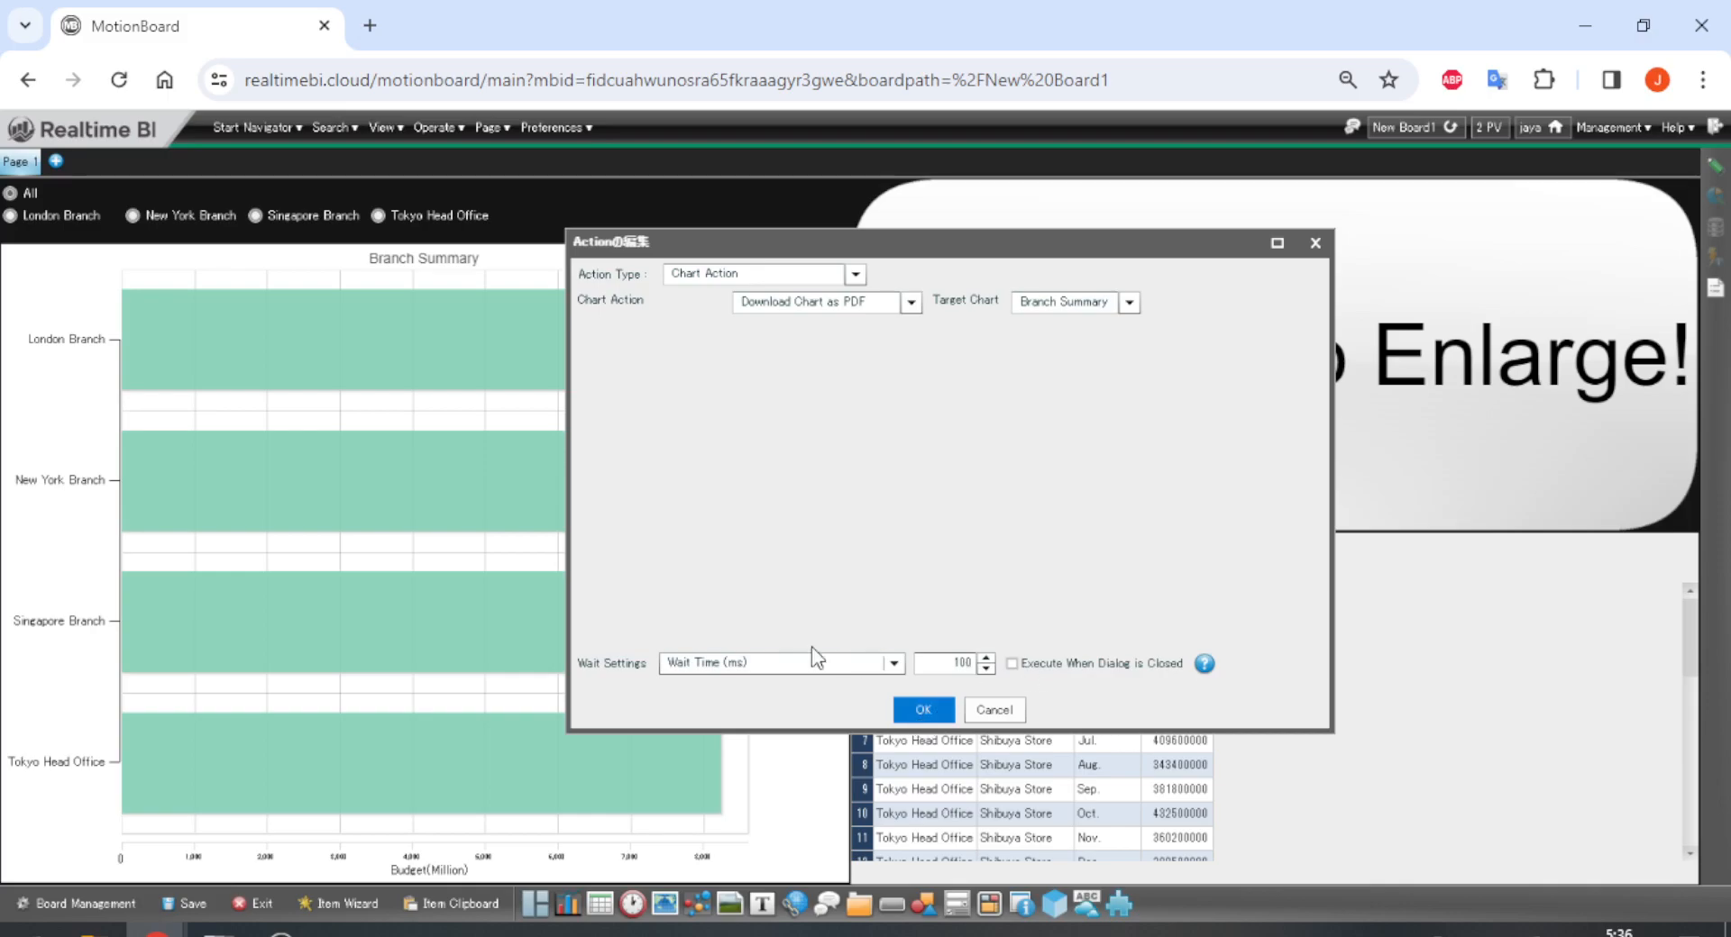
click(949, 712)
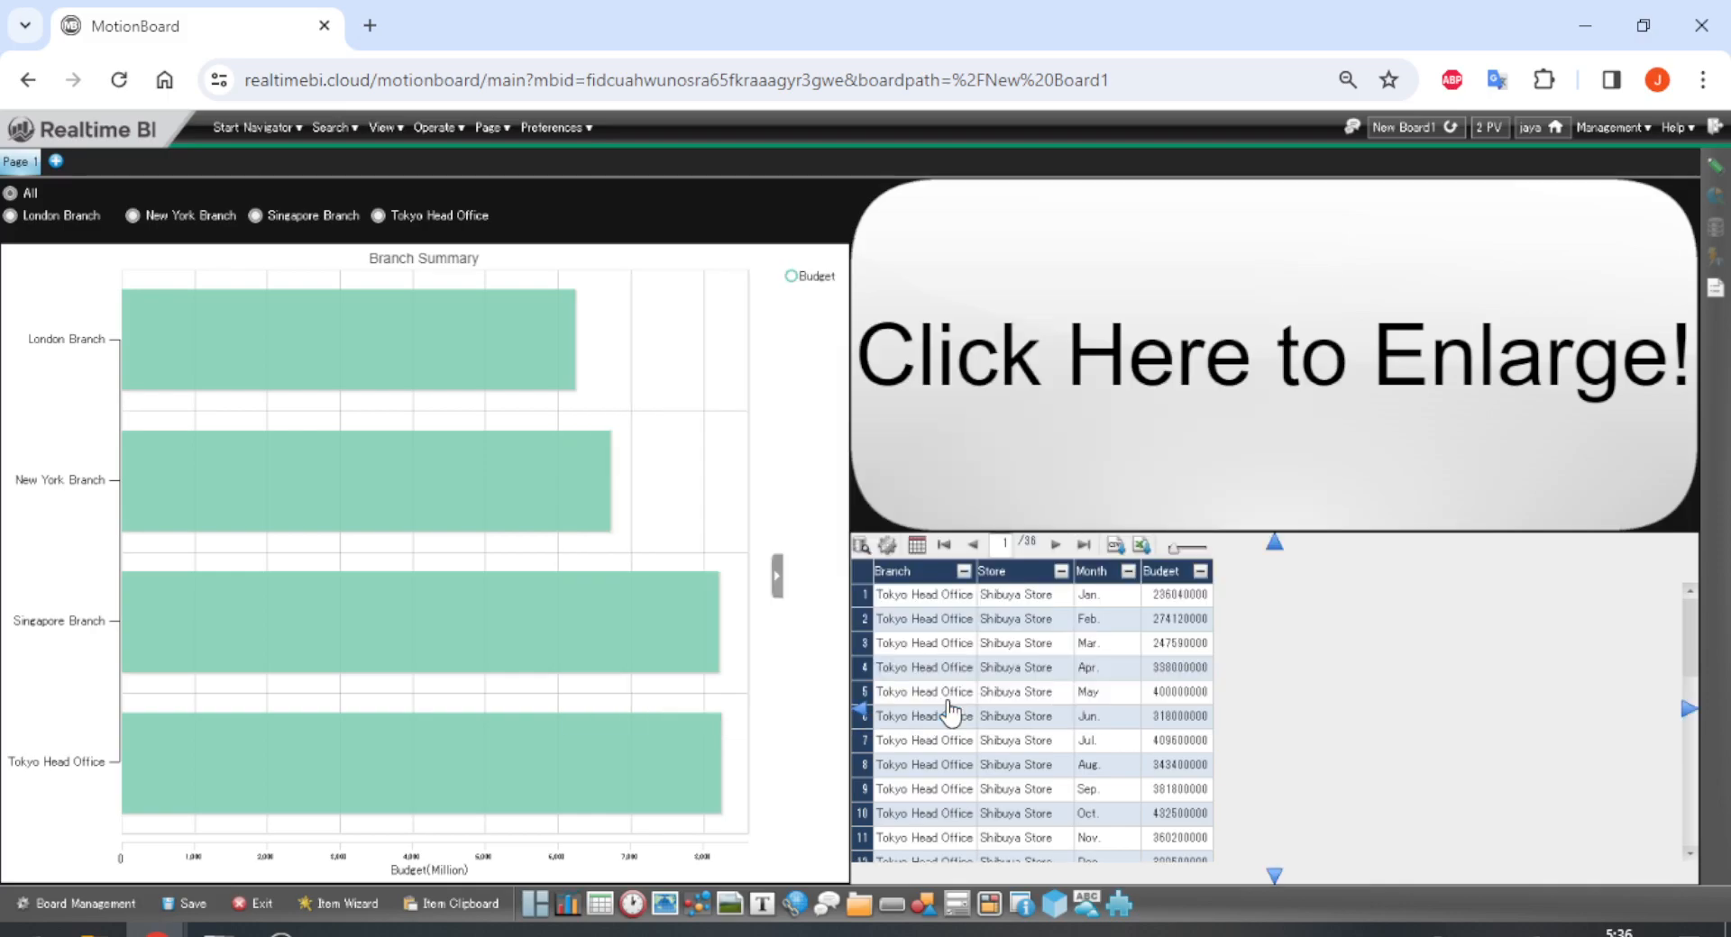
Review the action list in the "Click Here to Enlarge!" button's properties and close them.
click(1240, 456)
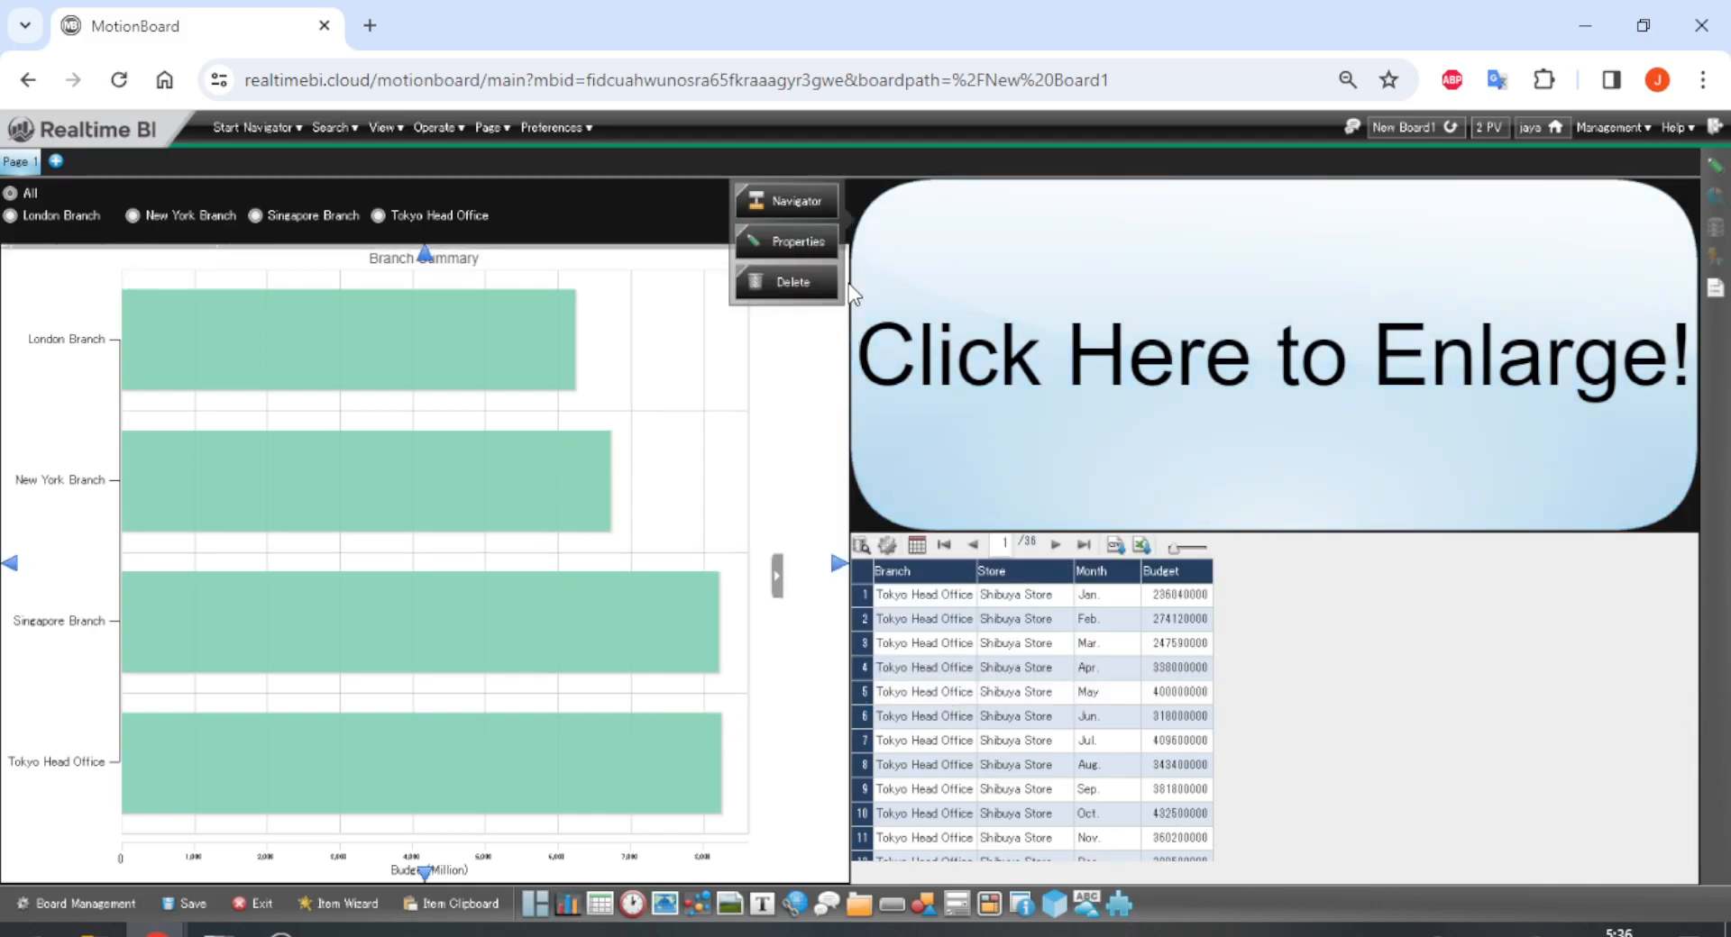
click(821, 248)
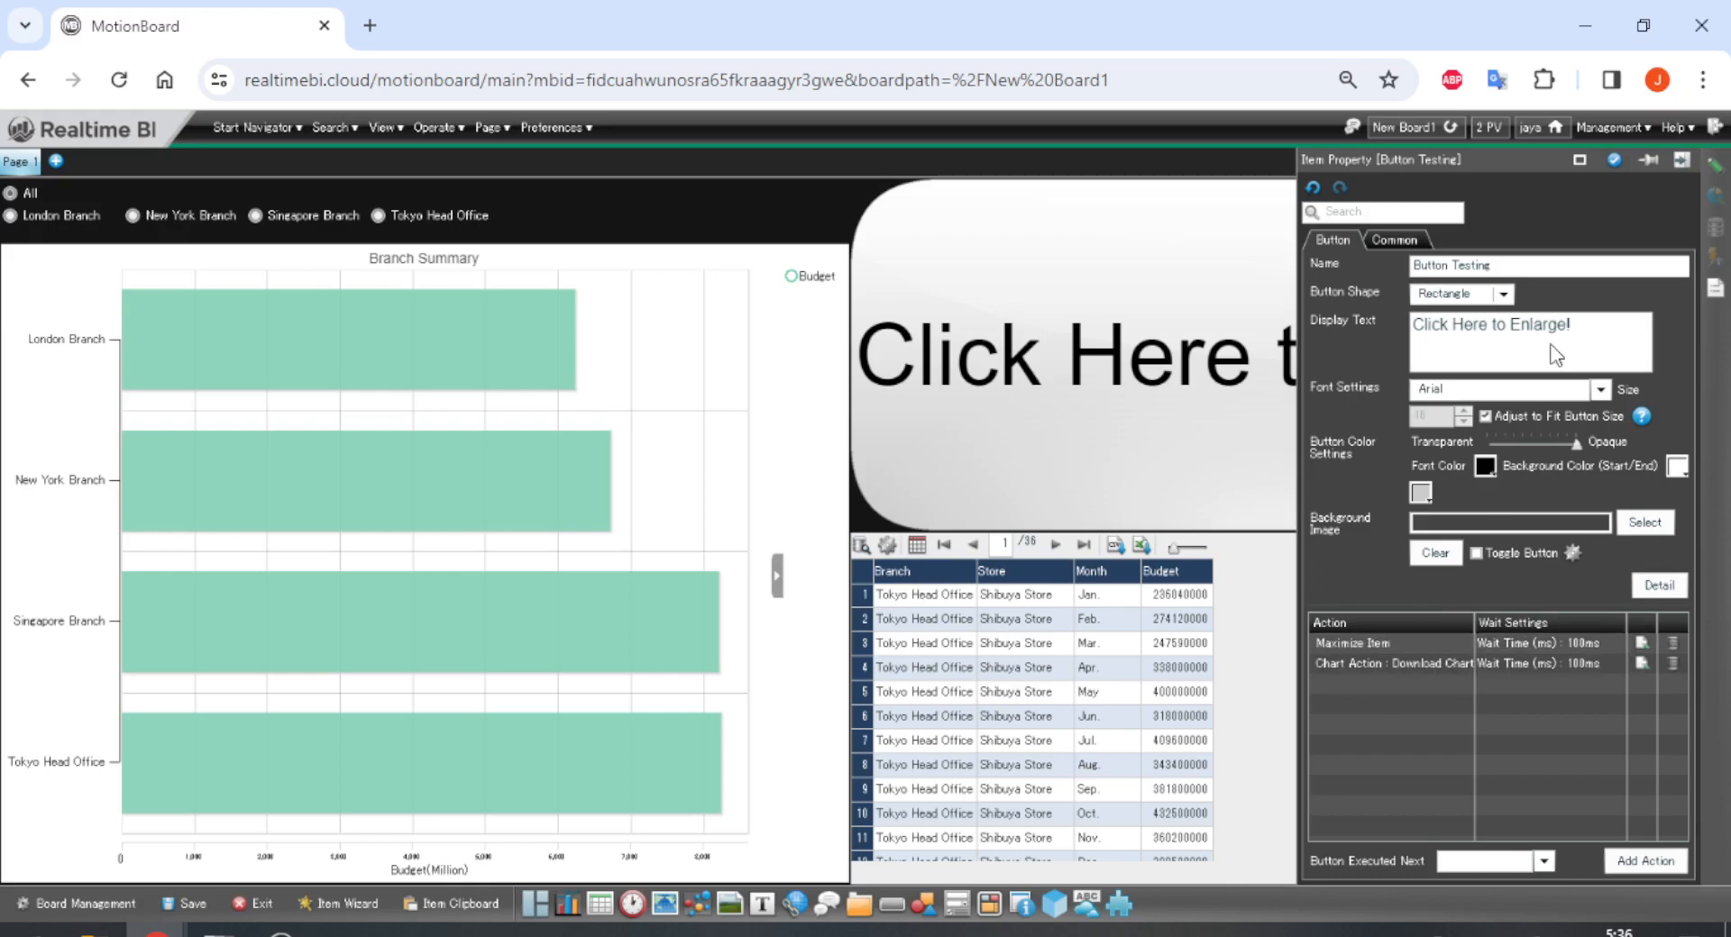
click(1678, 160)
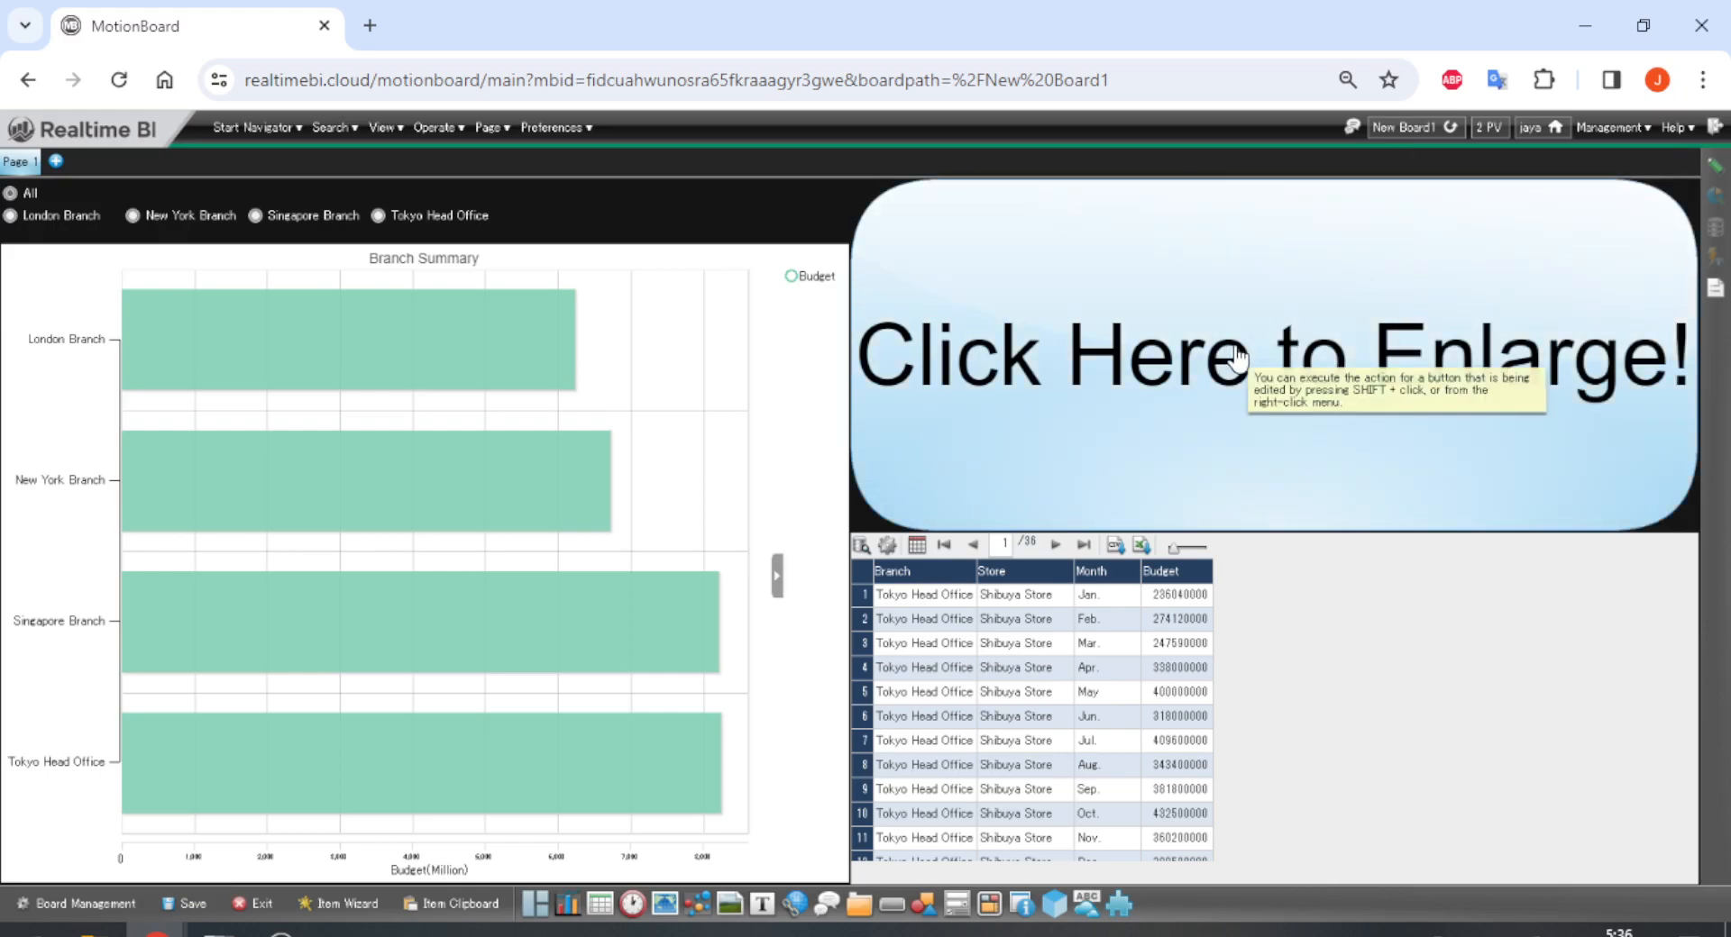
mouse_move(1206, 356)
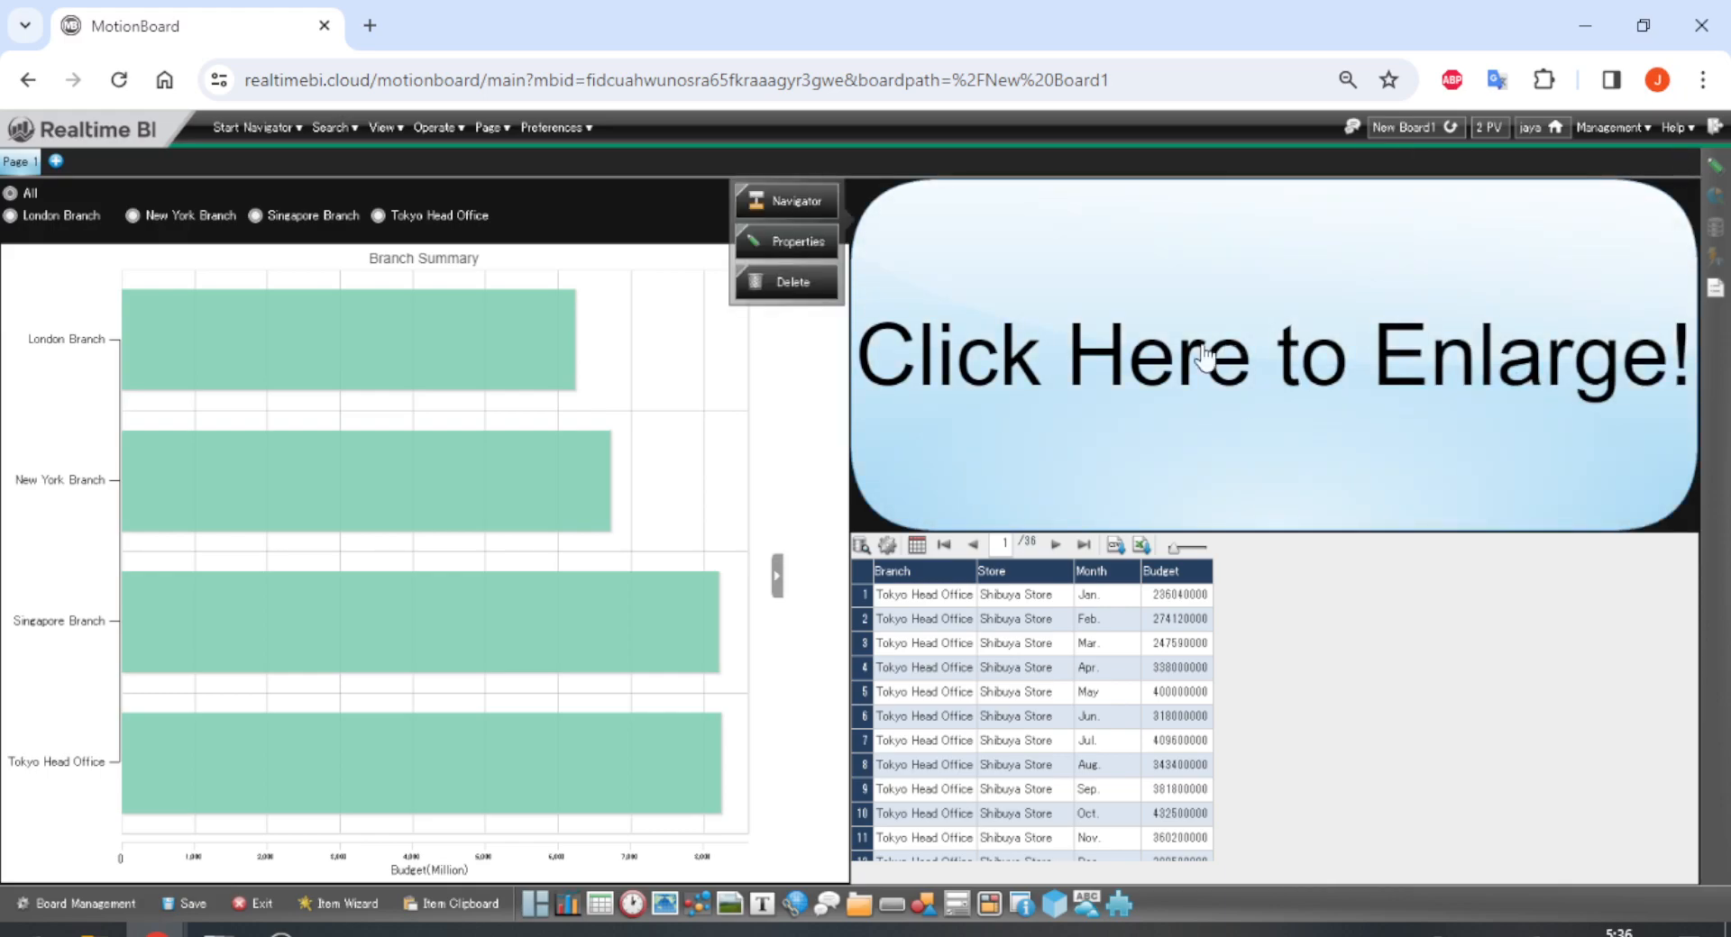
click(658, 204)
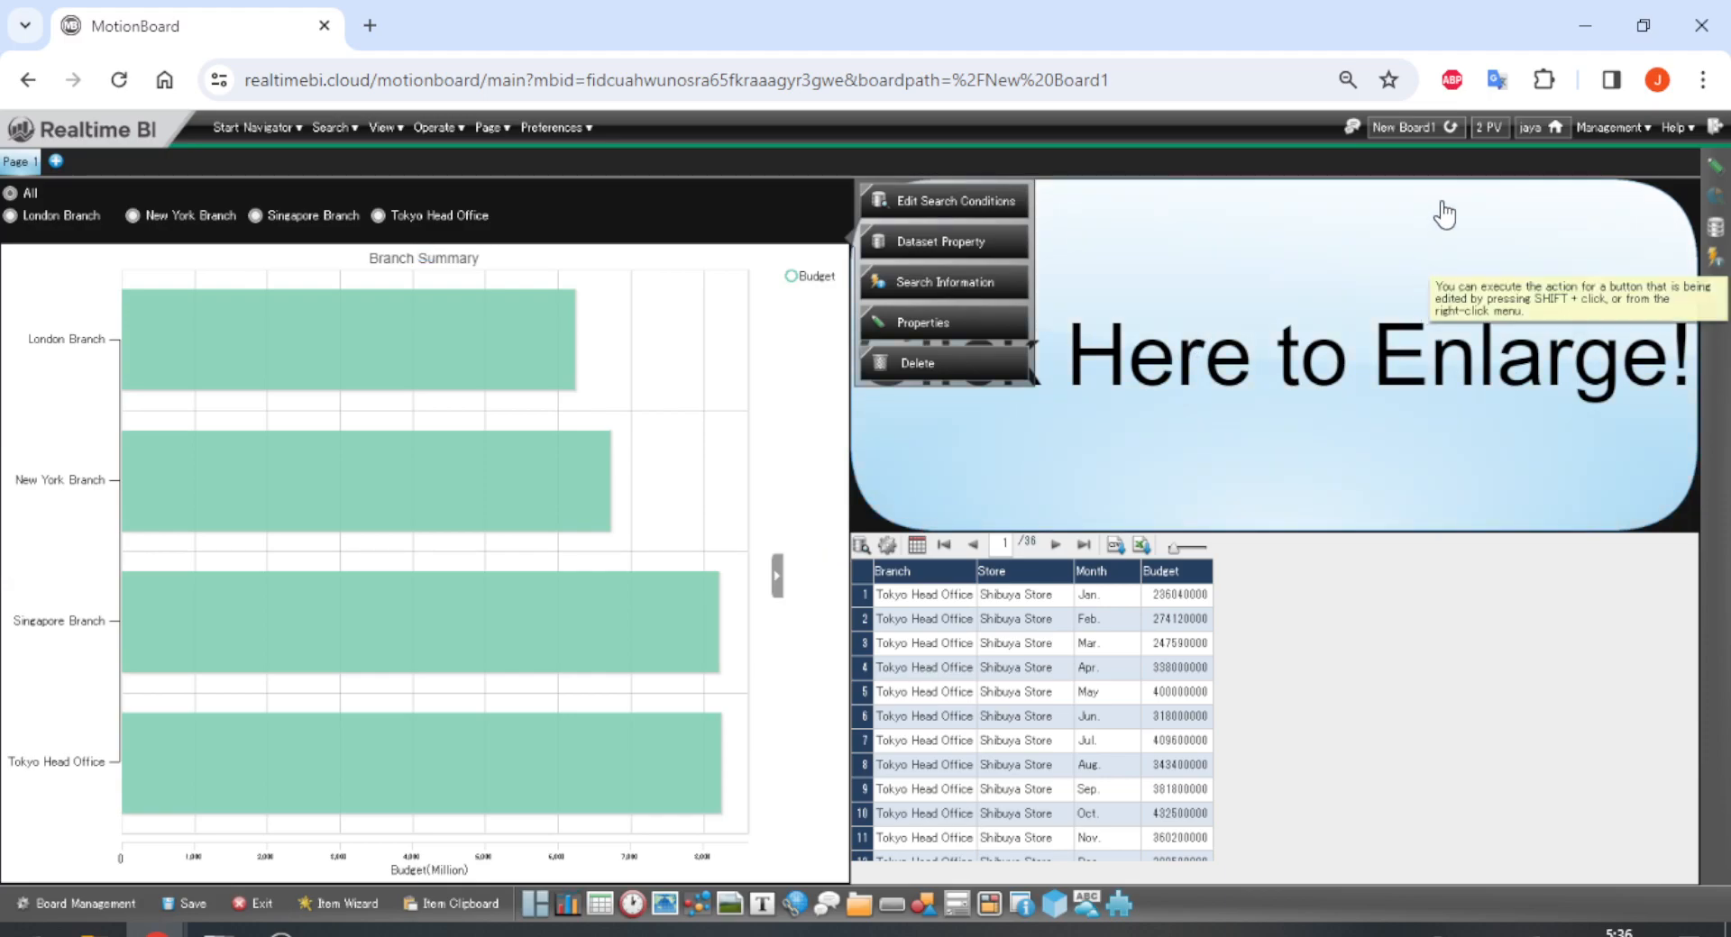
click(1679, 191)
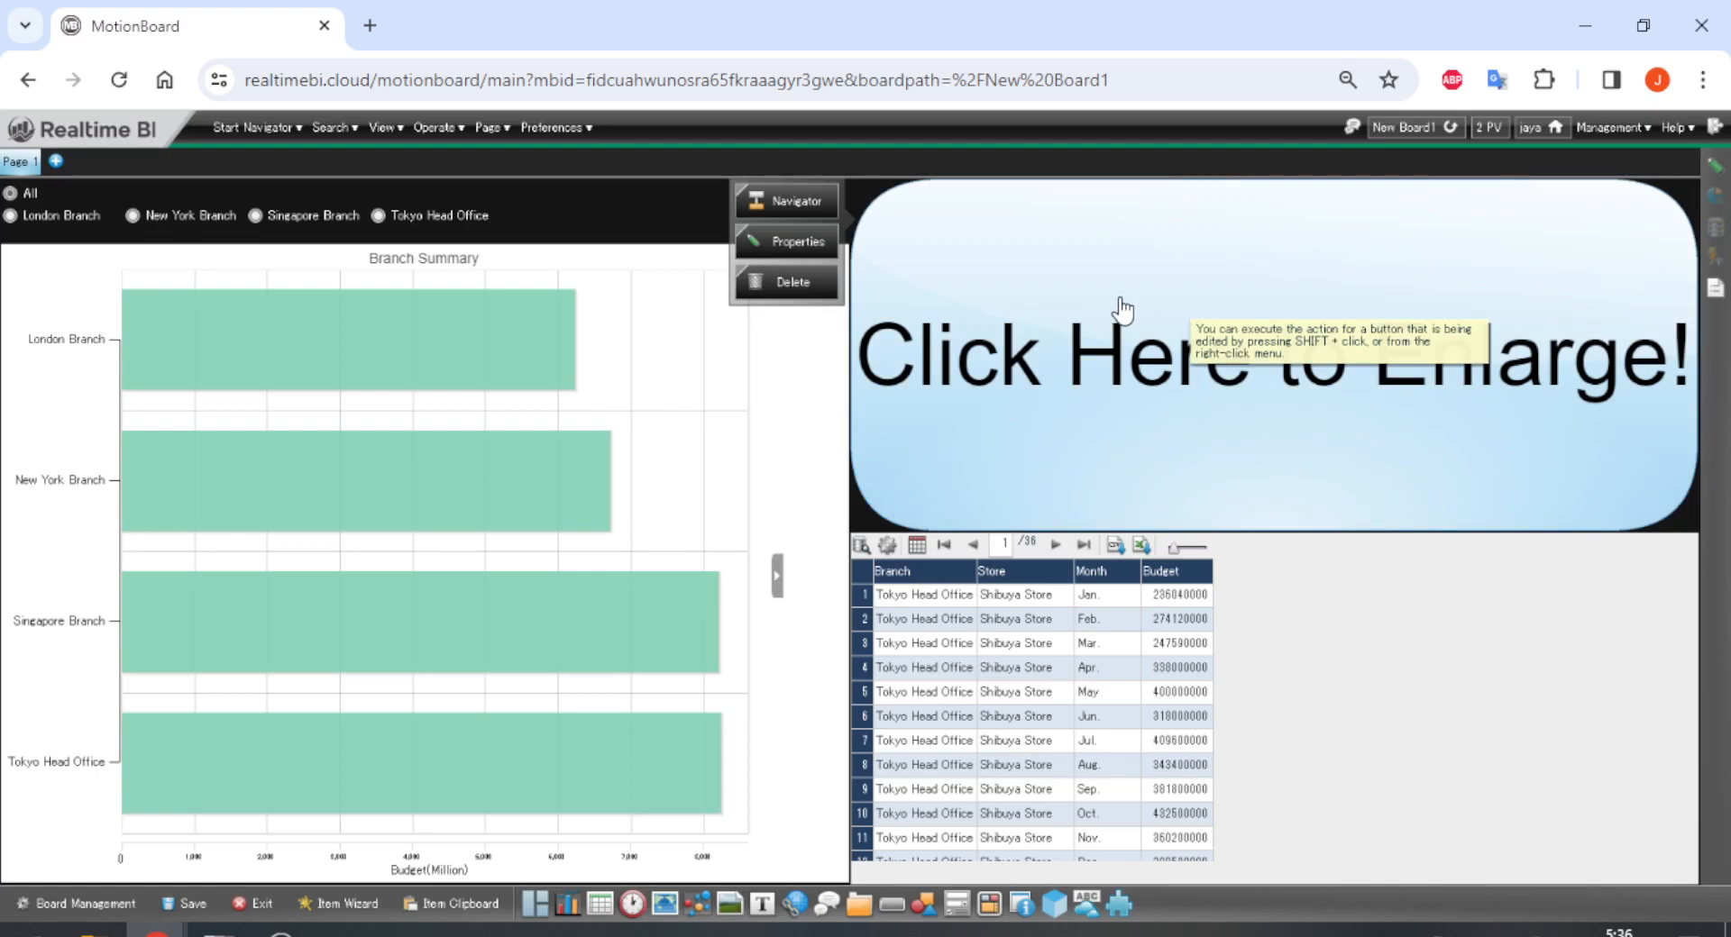
click(1582, 140)
click(1582, 139)
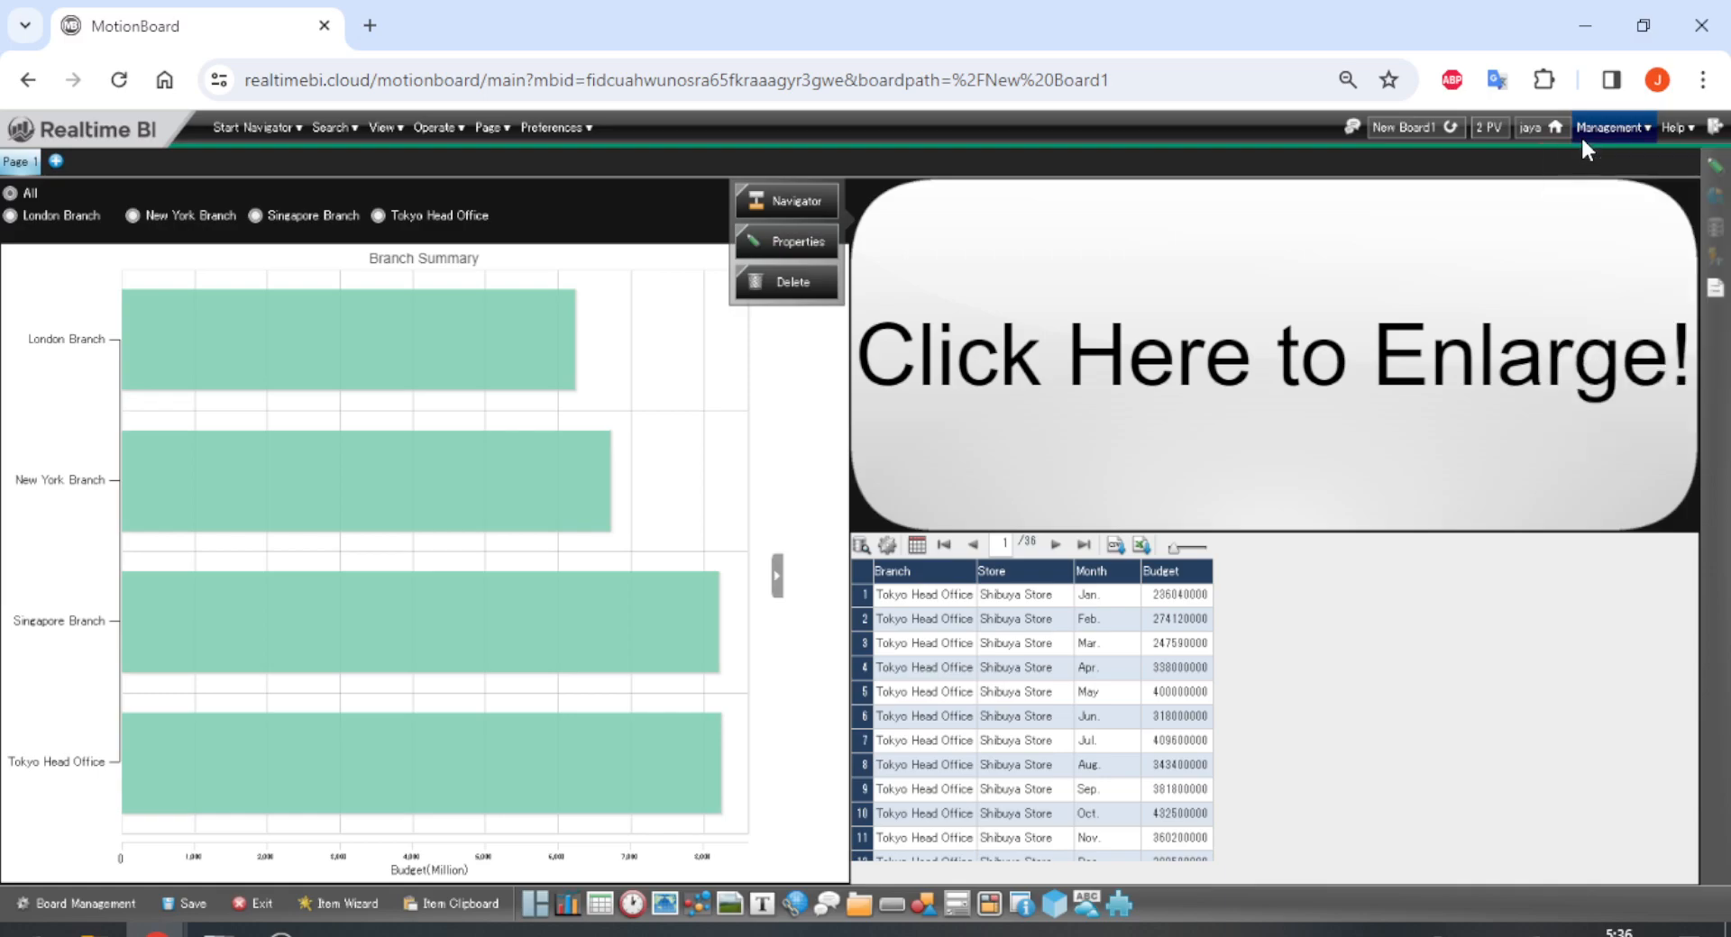
Execute the "Click Here to Enlarge!" button's actions from edit mode to test them.
right_click(1051, 329)
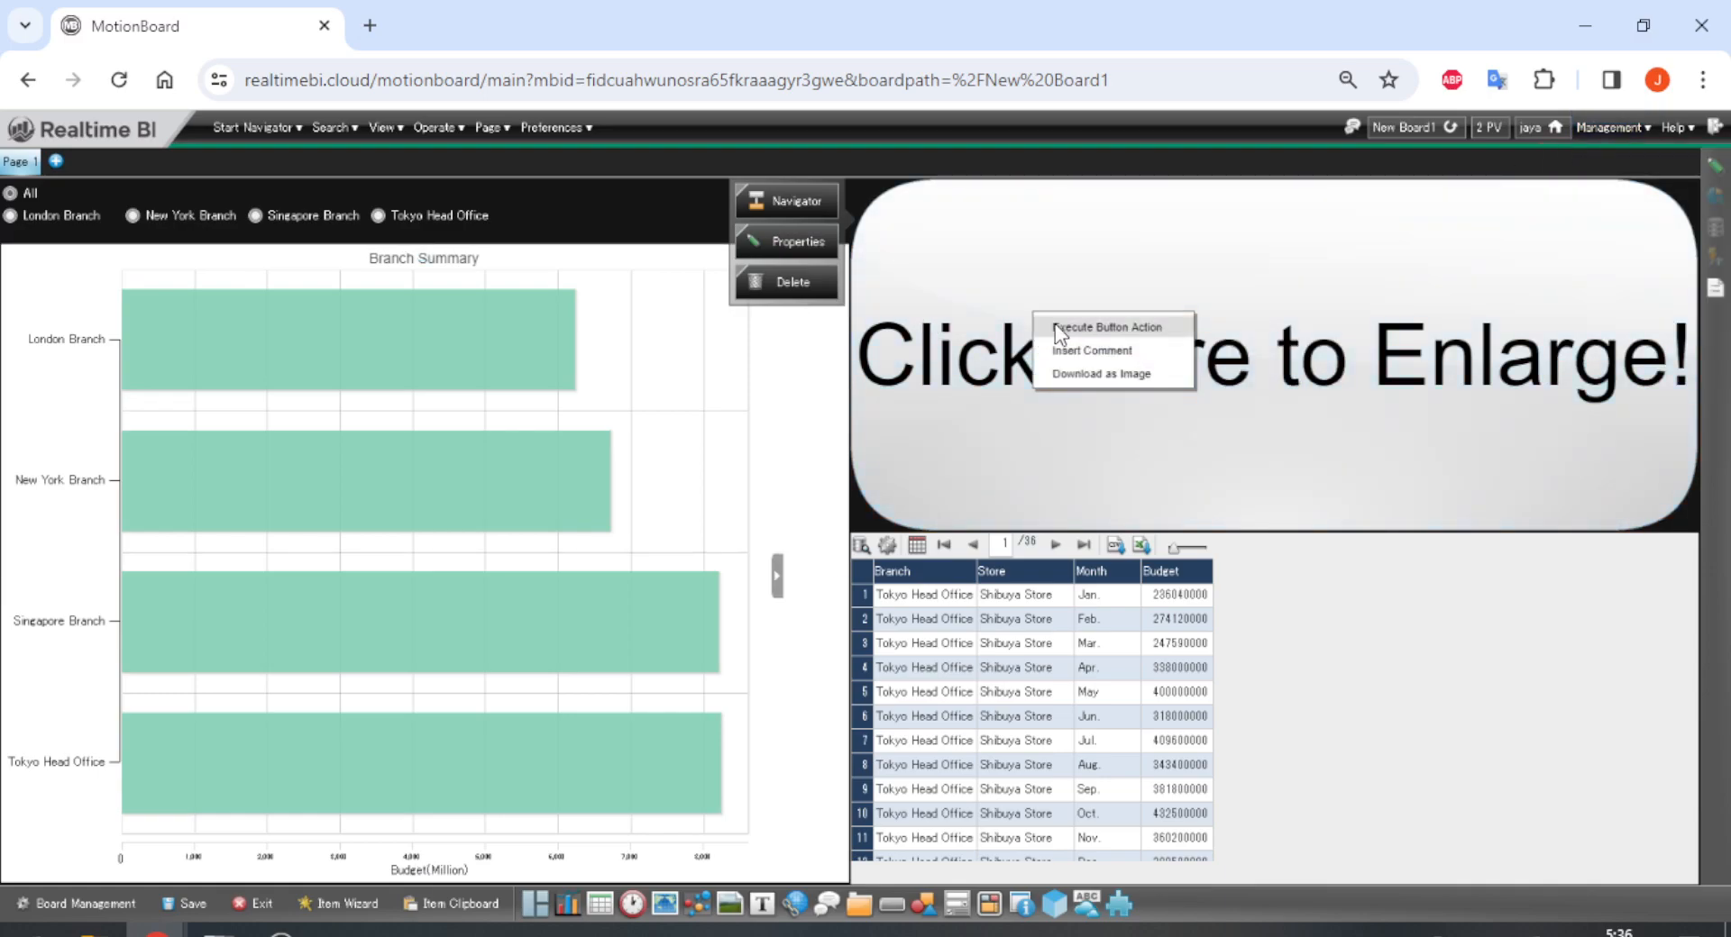
click(1055, 324)
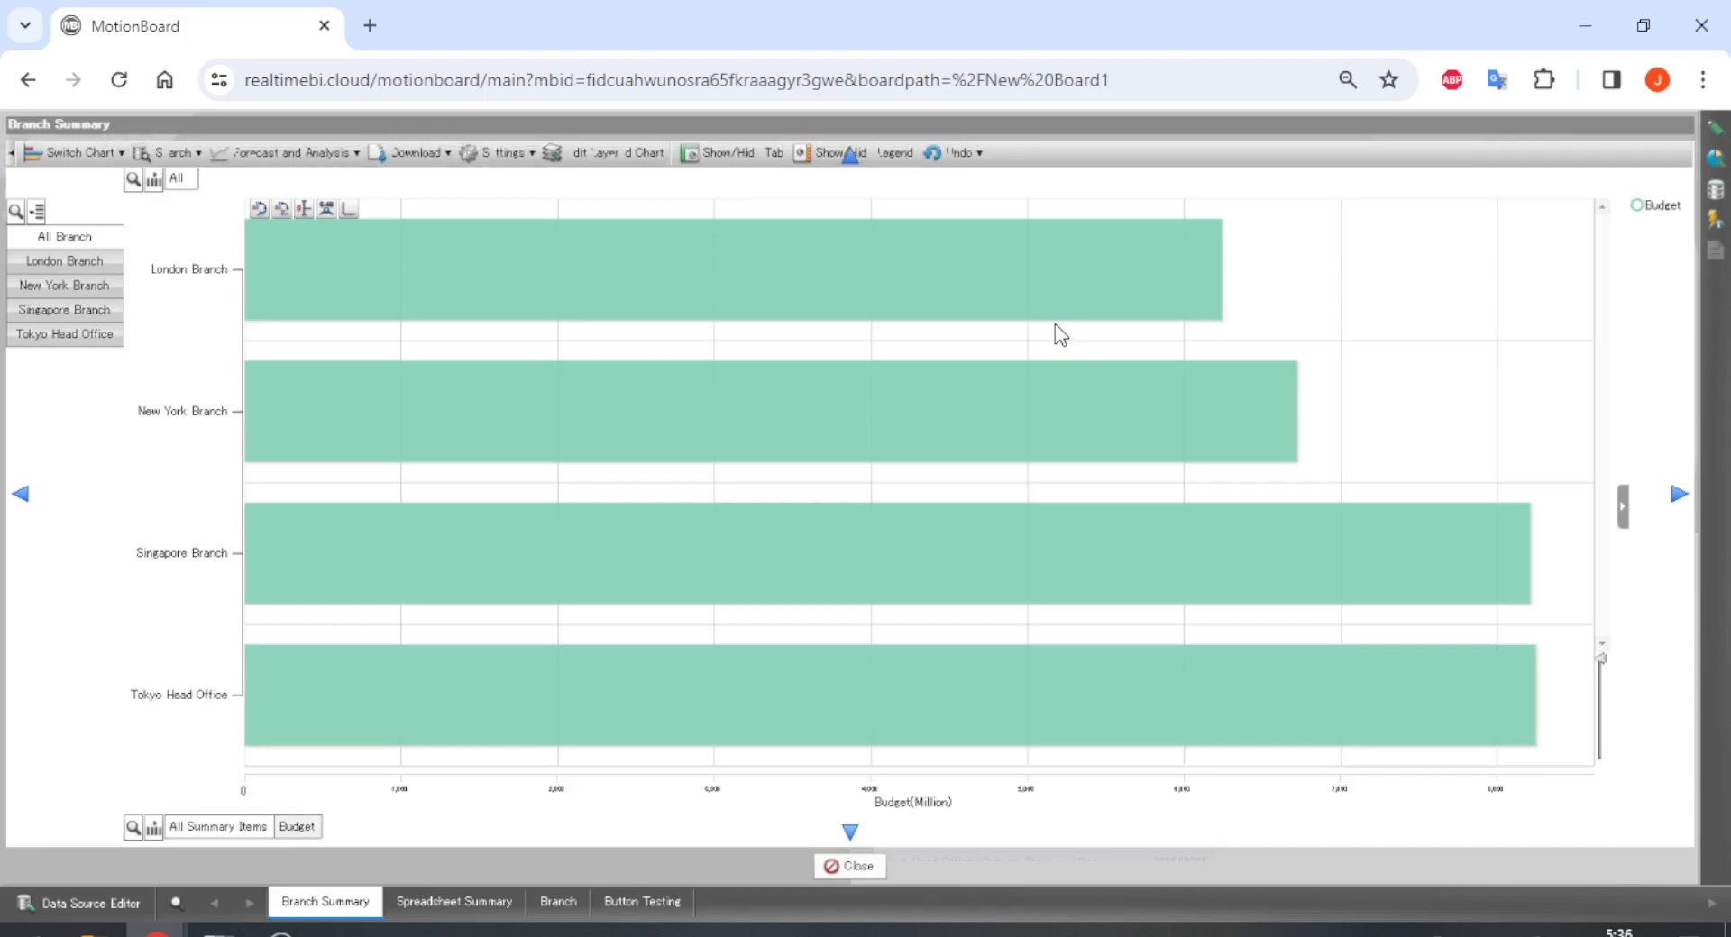
mouse_move(917, 667)
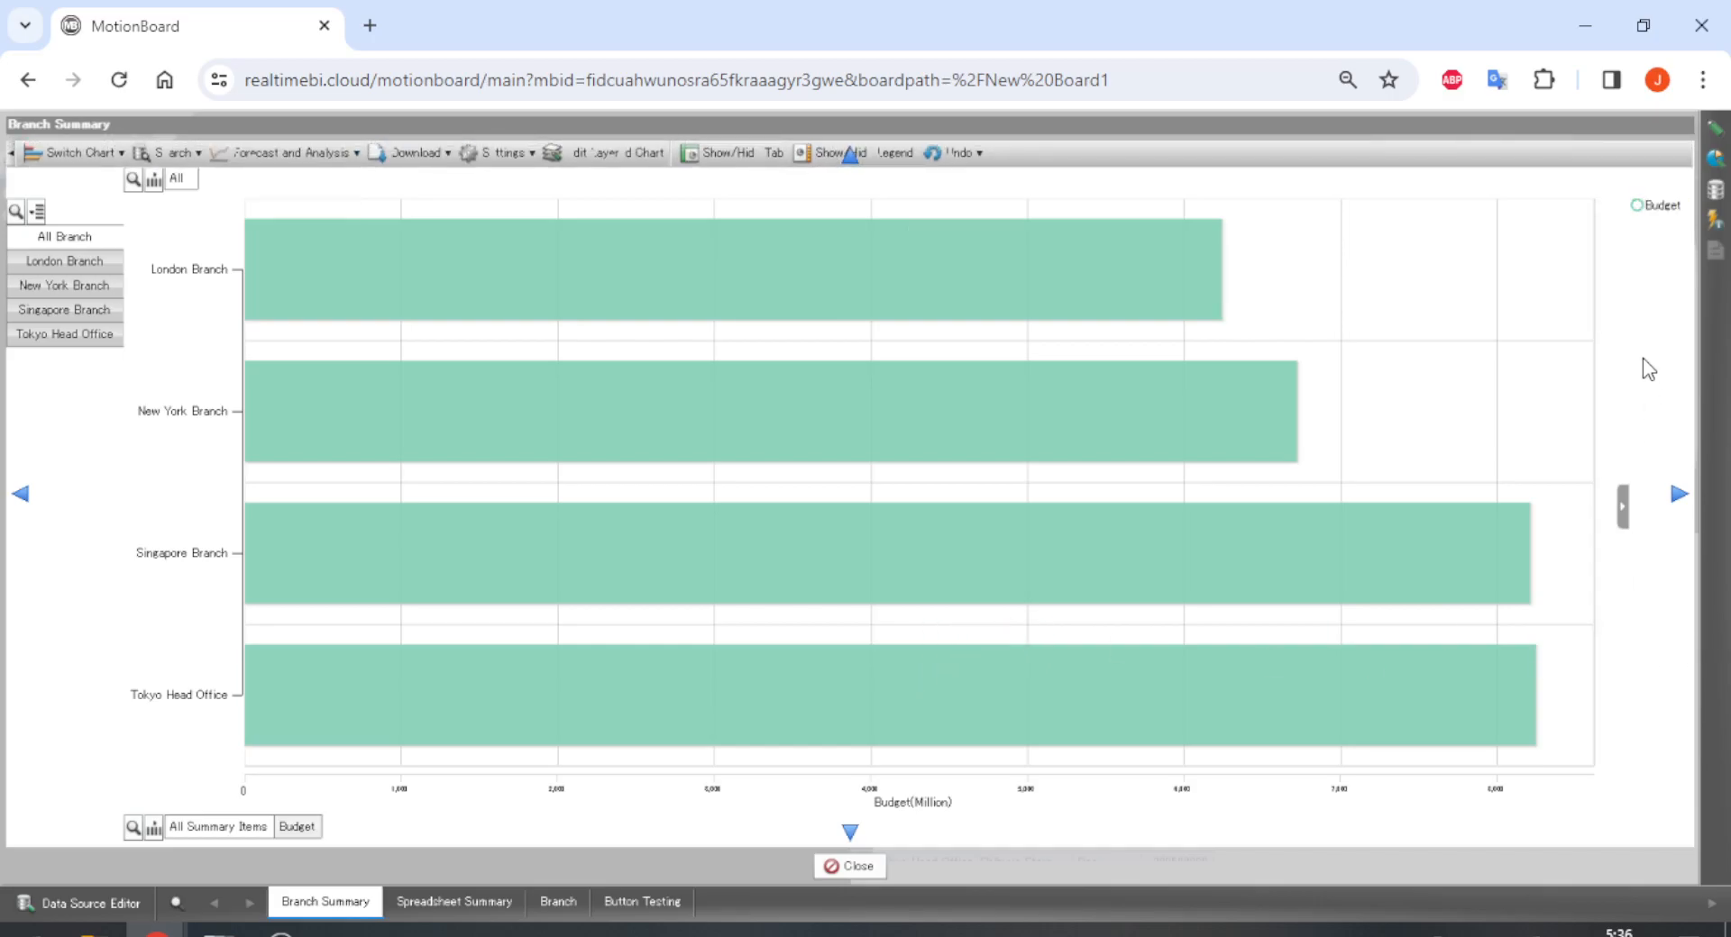
Close the enlarged Branch Summary chart and dismiss the notice from the PDF download test.
click(852, 865)
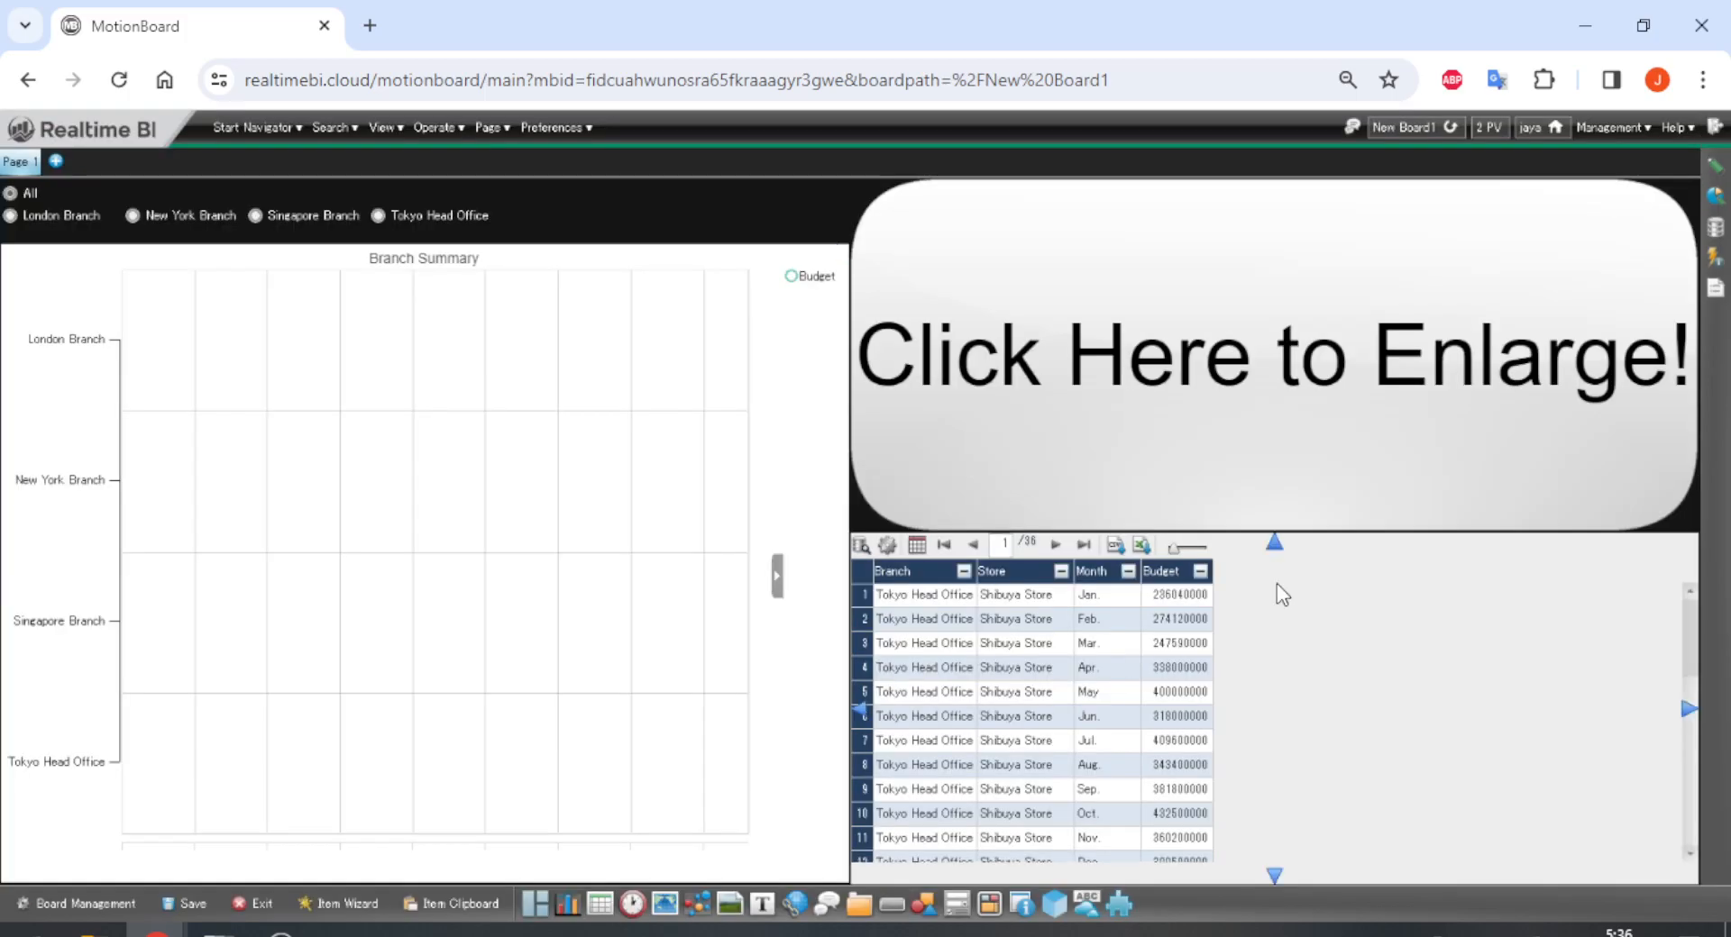
click(1480, 355)
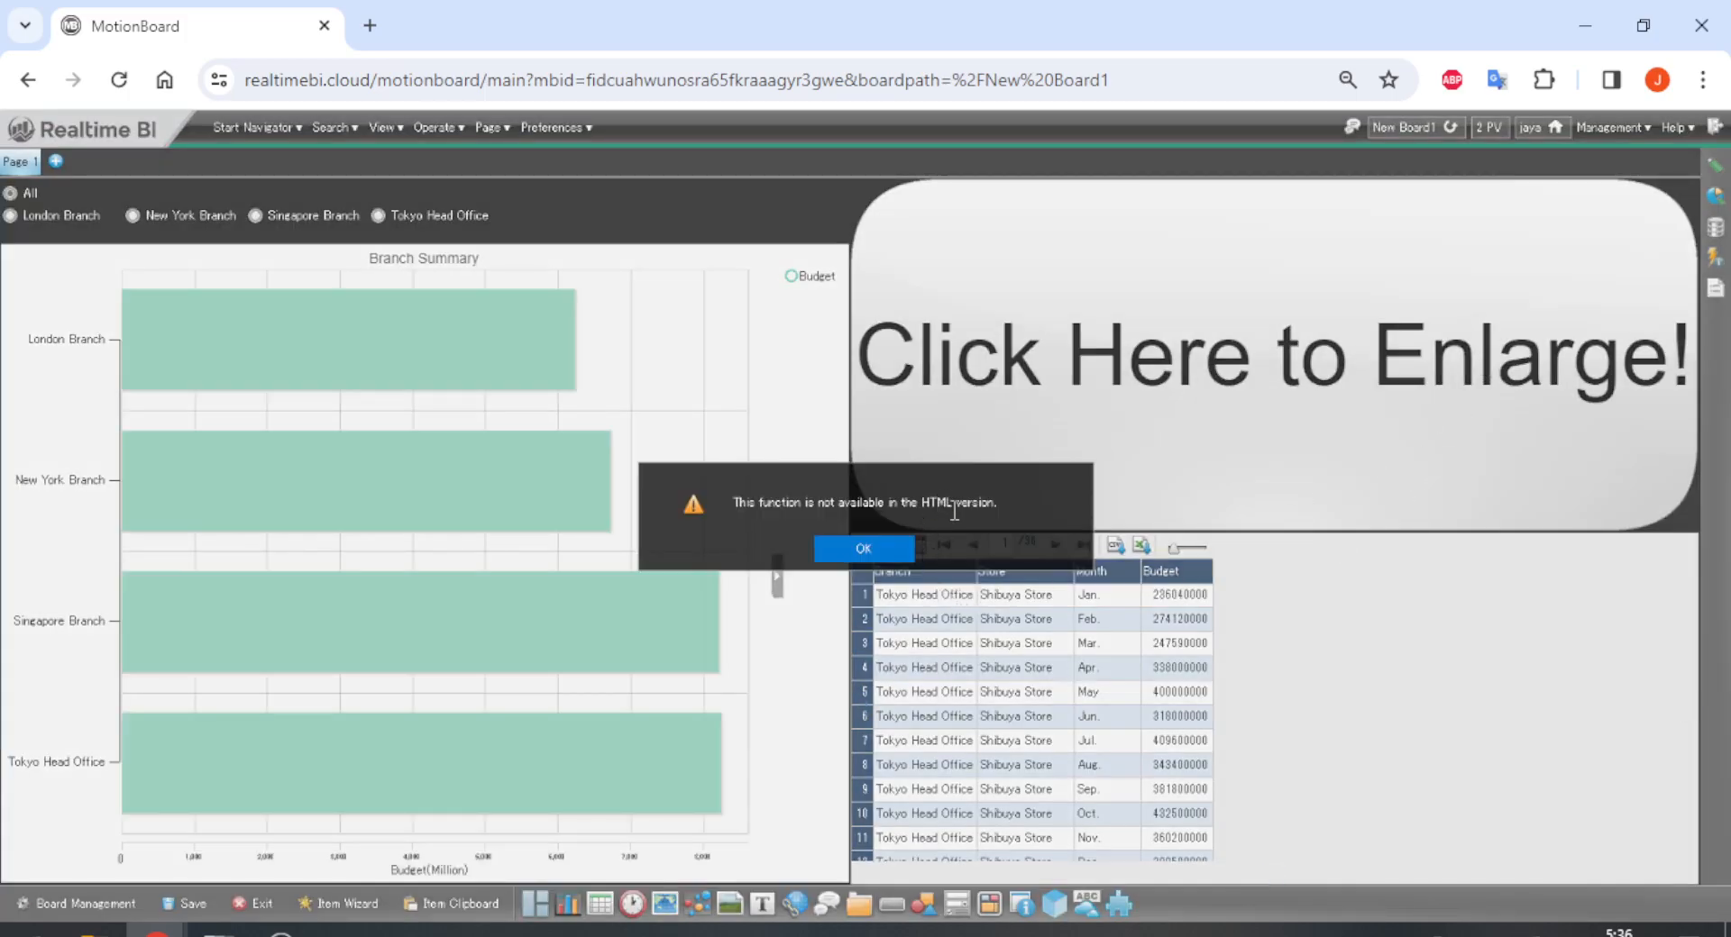
click(863, 548)
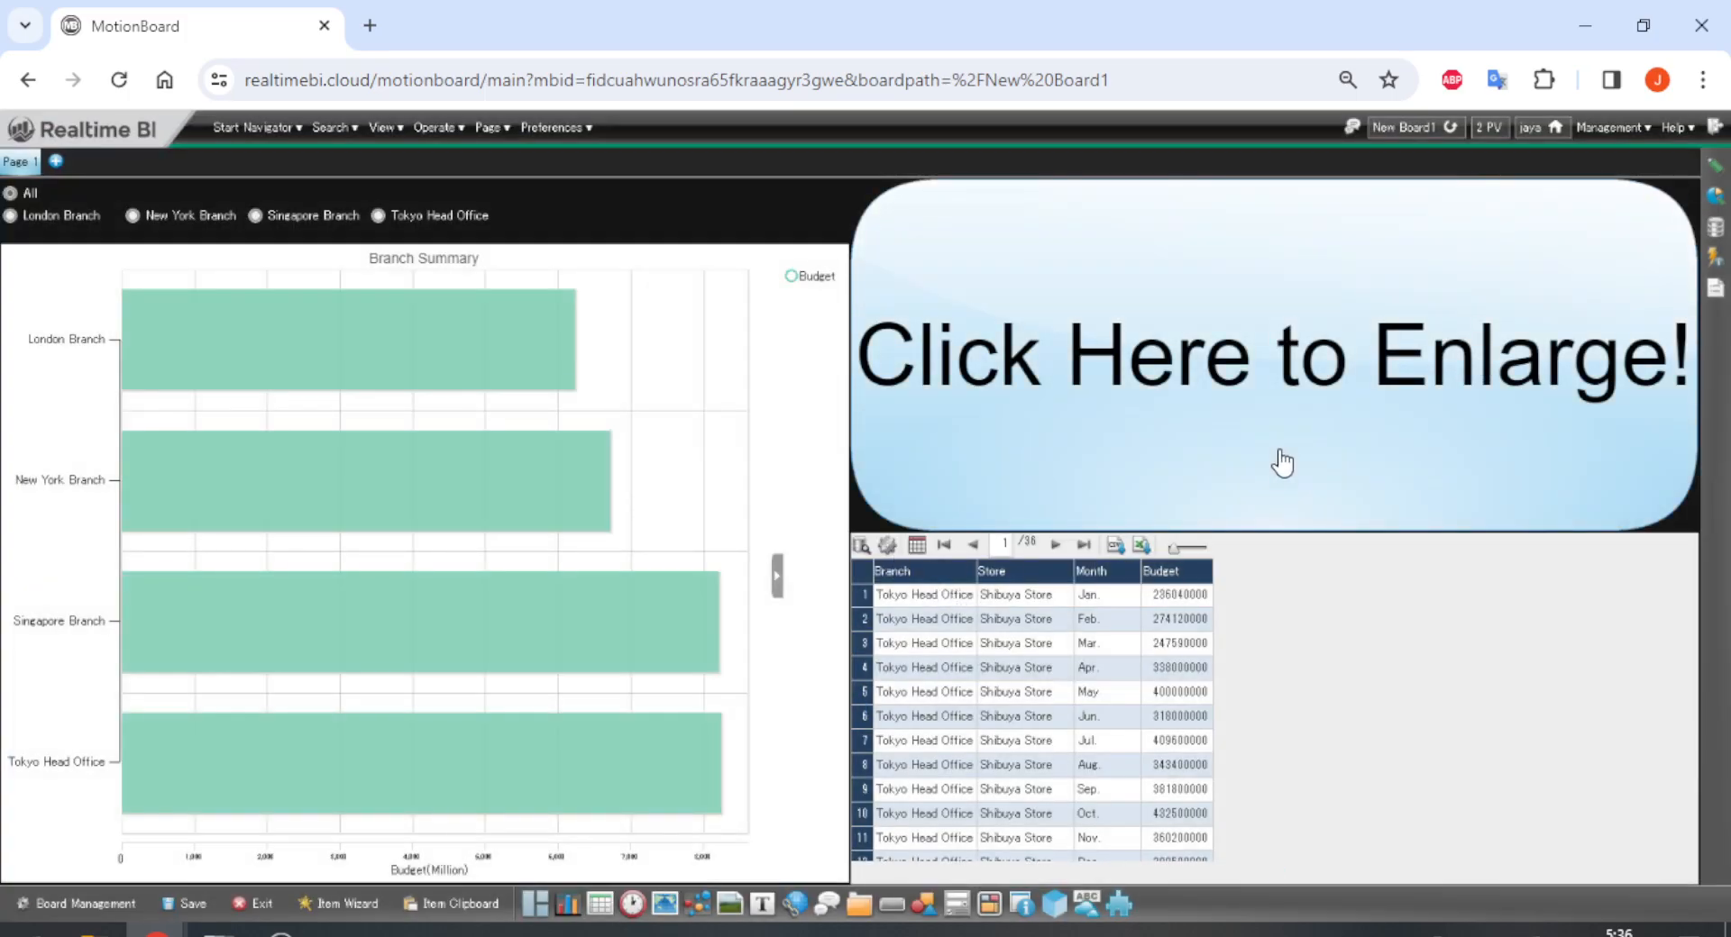
Change the "Click Here to Enlarge!" button's chart action from PDF download to Download Excel File for Branch Summary and close its properties.
mouse_move(888, 383)
click(762, 240)
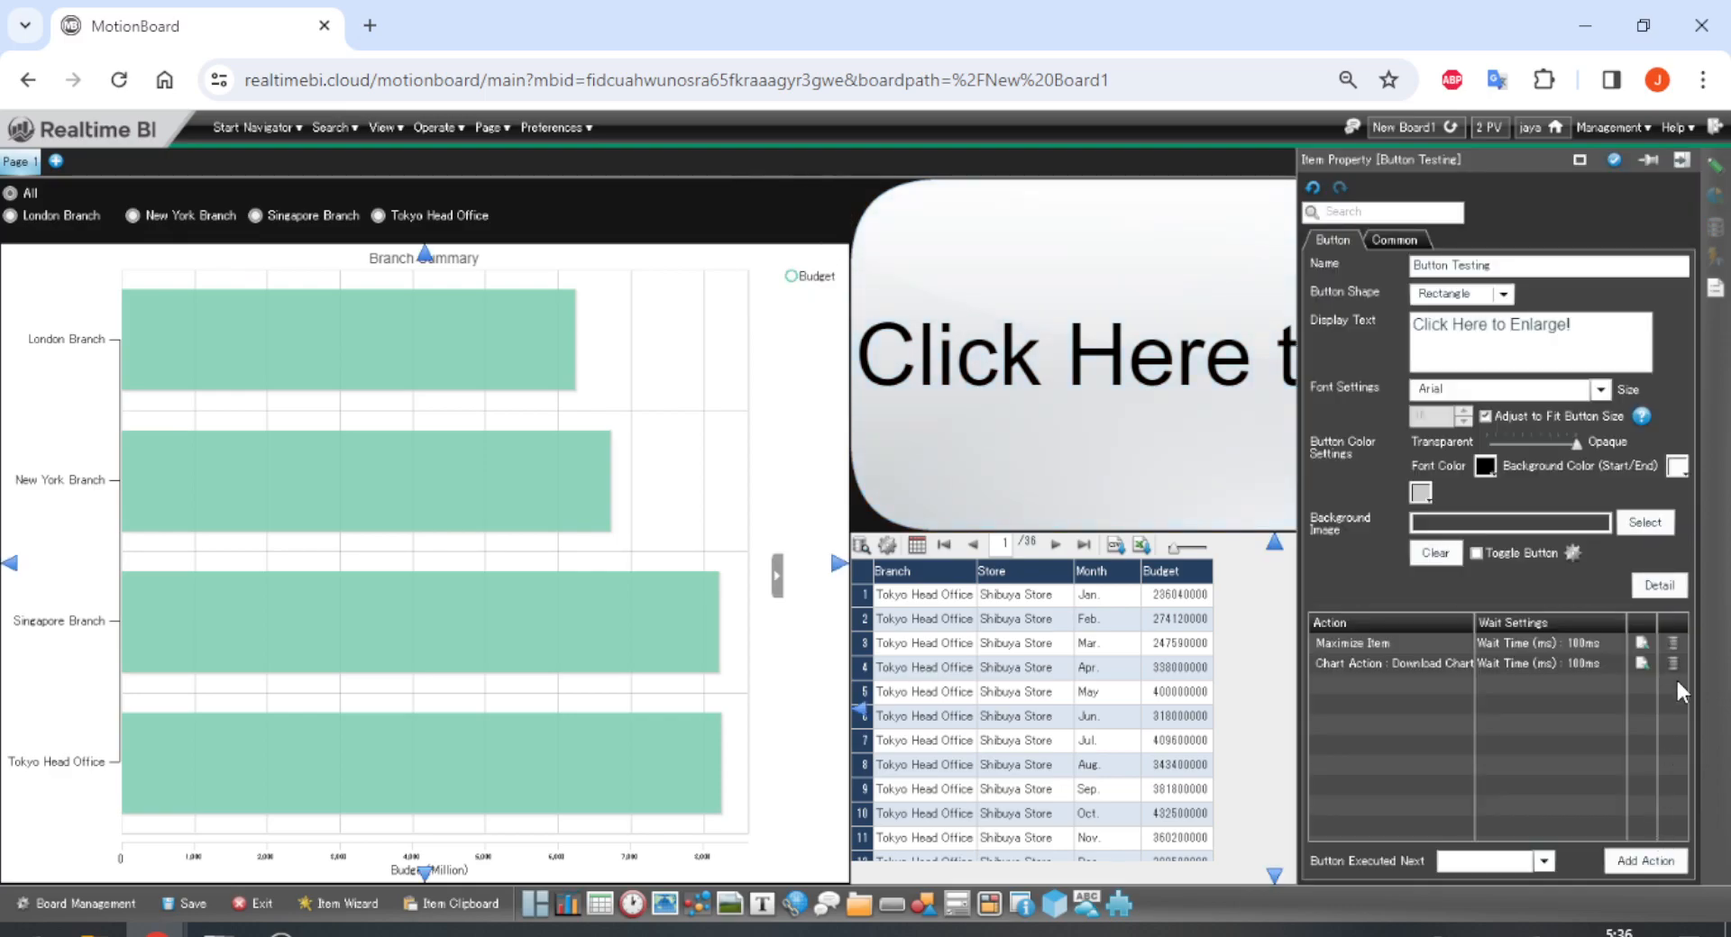
click(1639, 662)
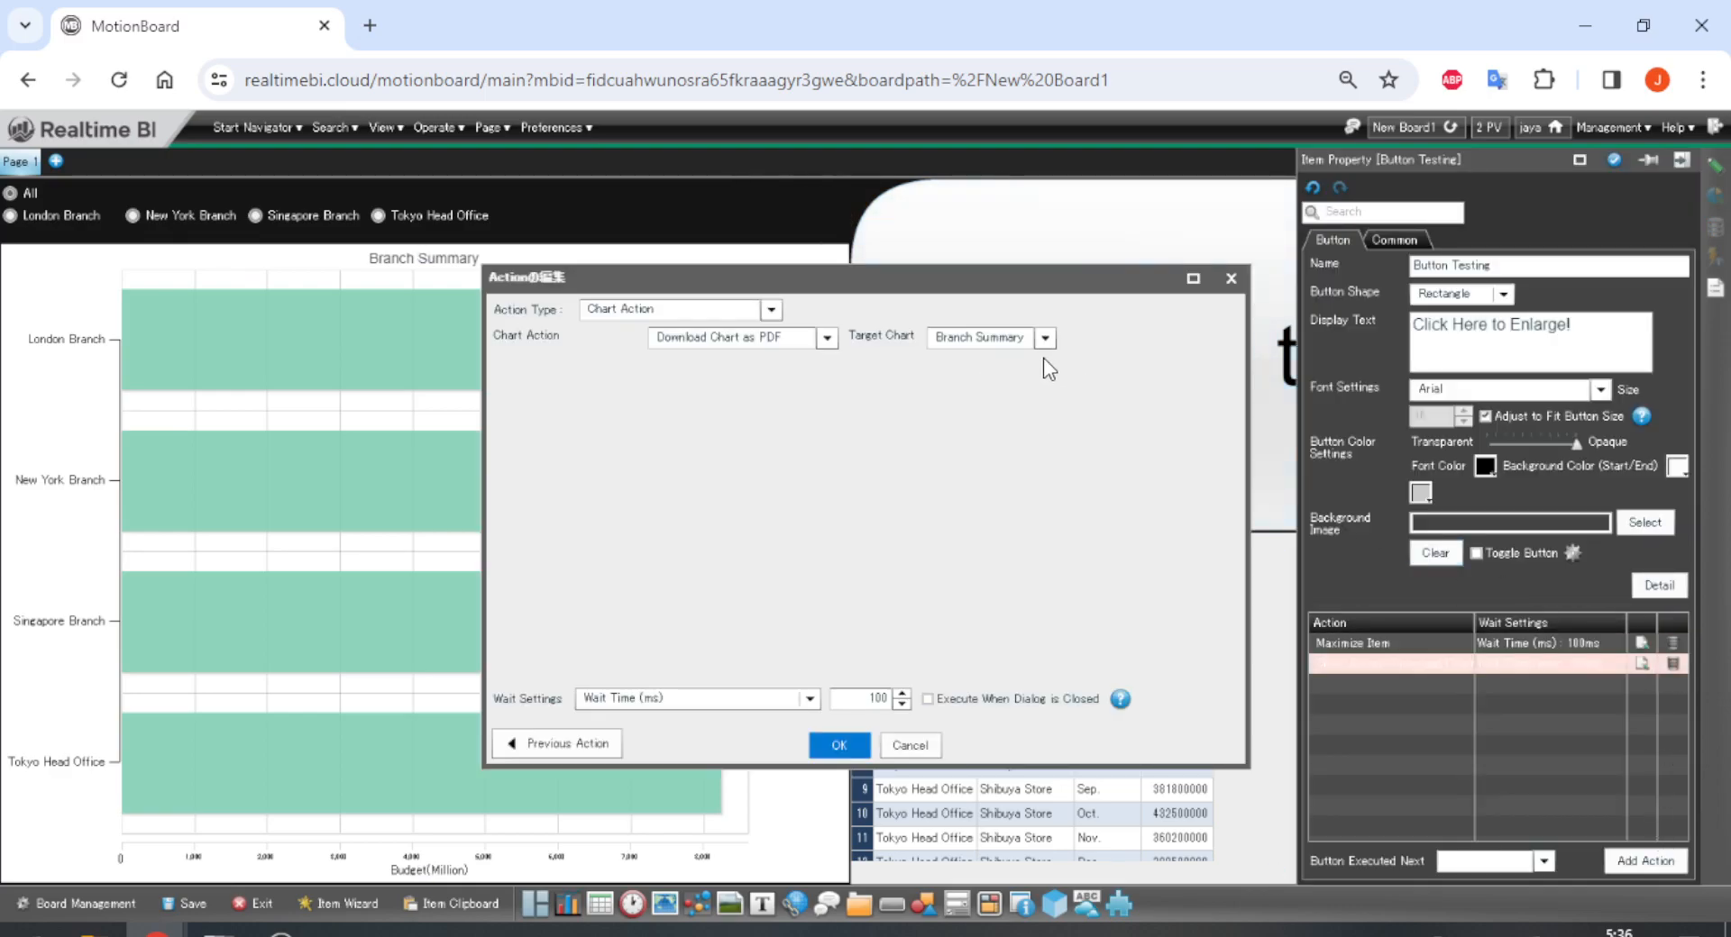
click(824, 340)
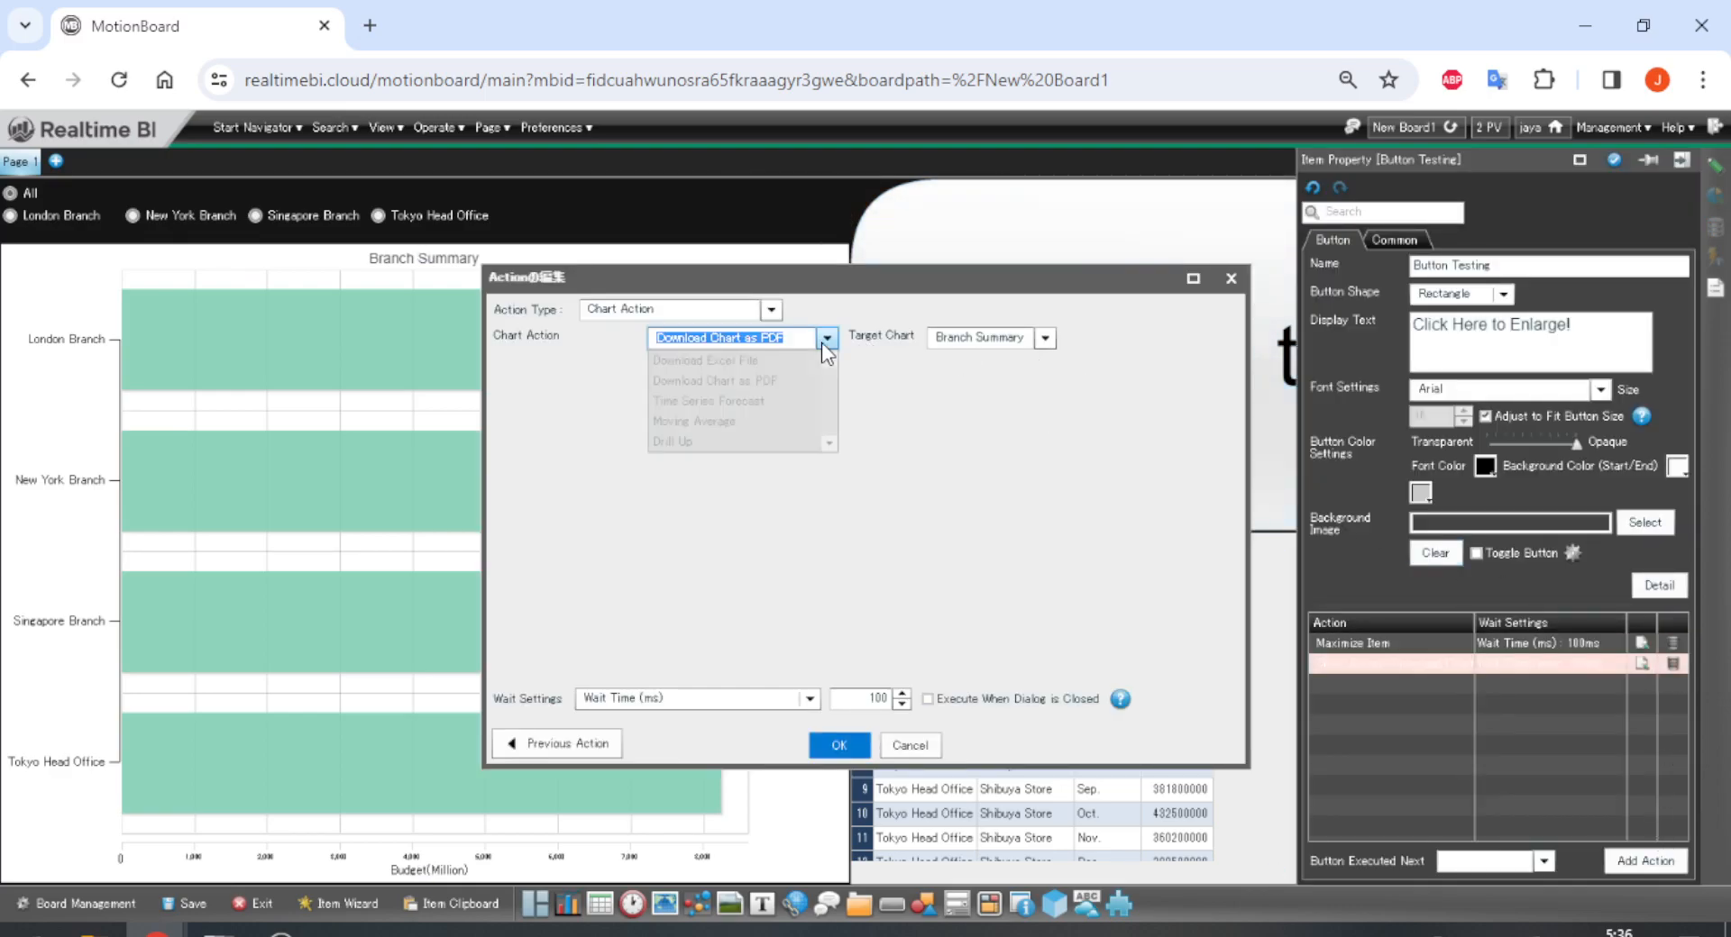
scroll(772, 382, up, 1)
click(772, 382)
click(839, 745)
click(1679, 162)
Execute the "Click Here to Enlarge!" button's actions twice, closing the enlarged chart between the runs.
right_click(1191, 319)
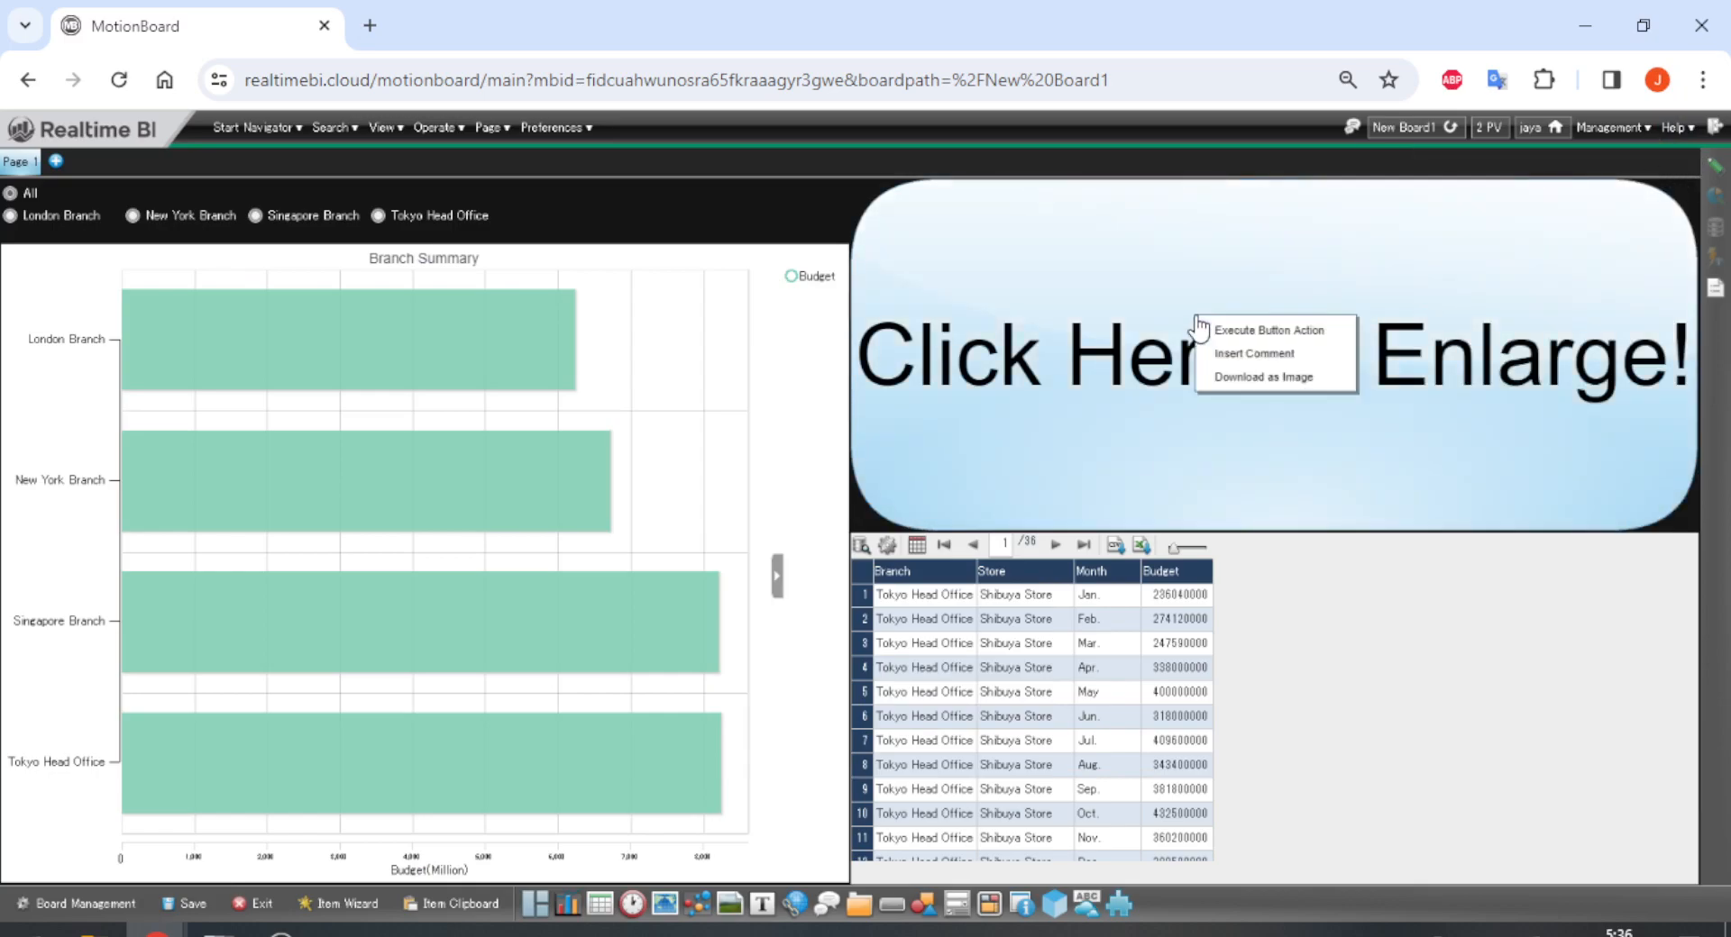
click(1237, 346)
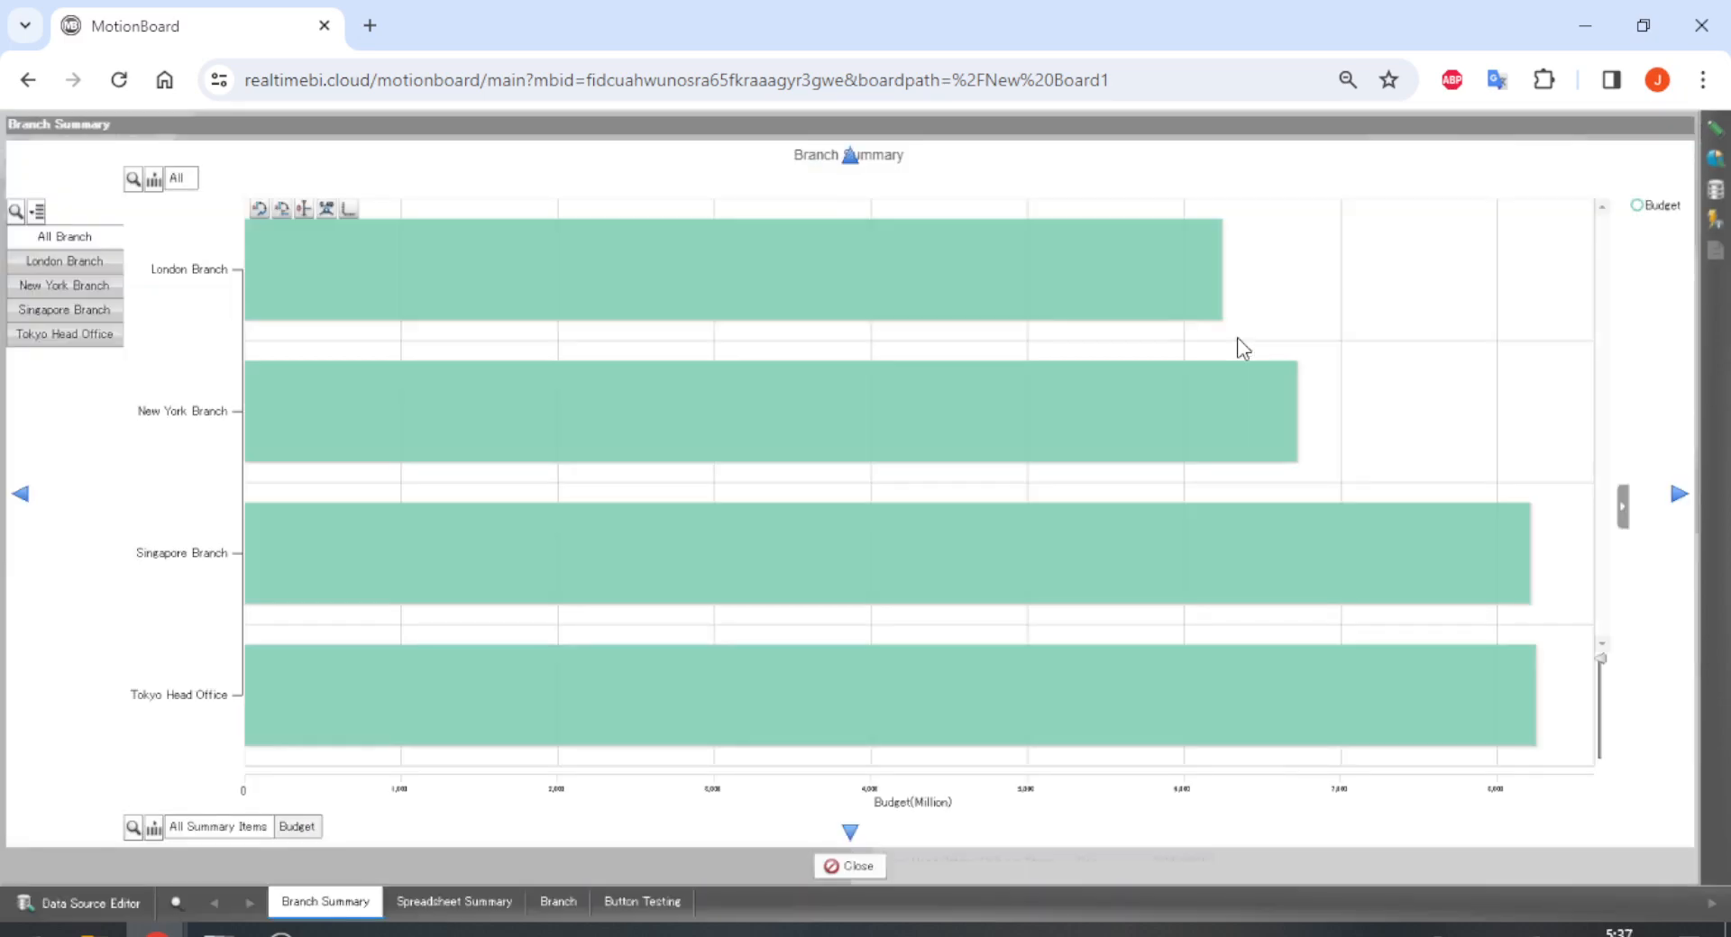
click(870, 874)
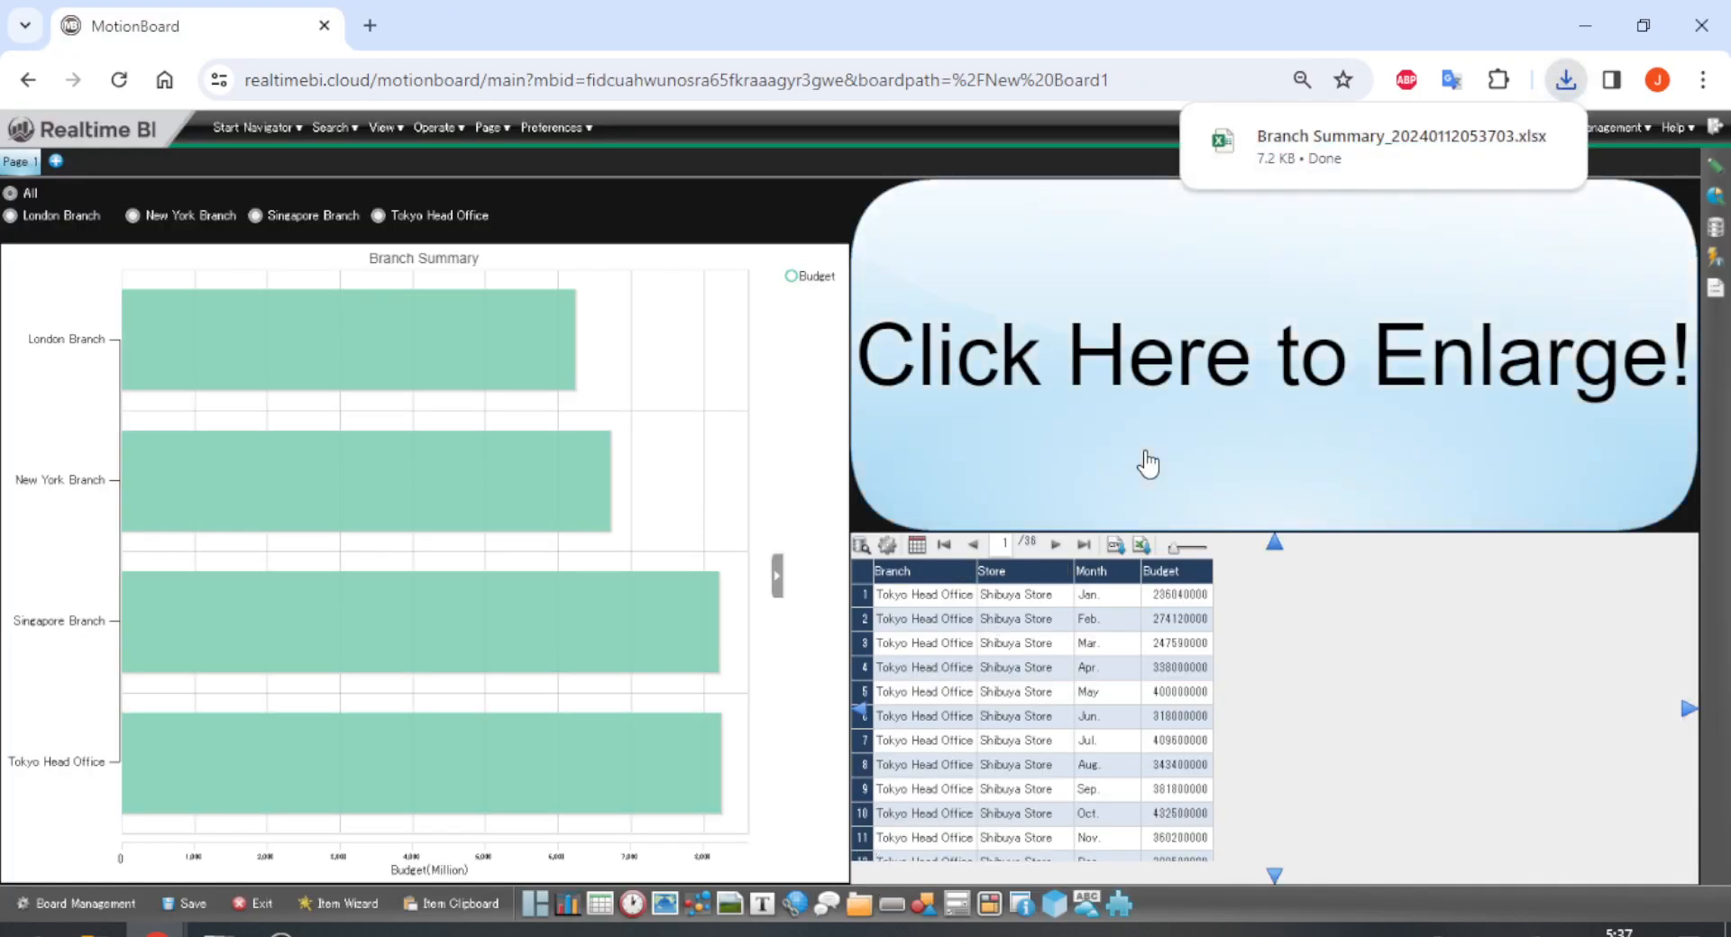
right_click(1325, 307)
click(1350, 303)
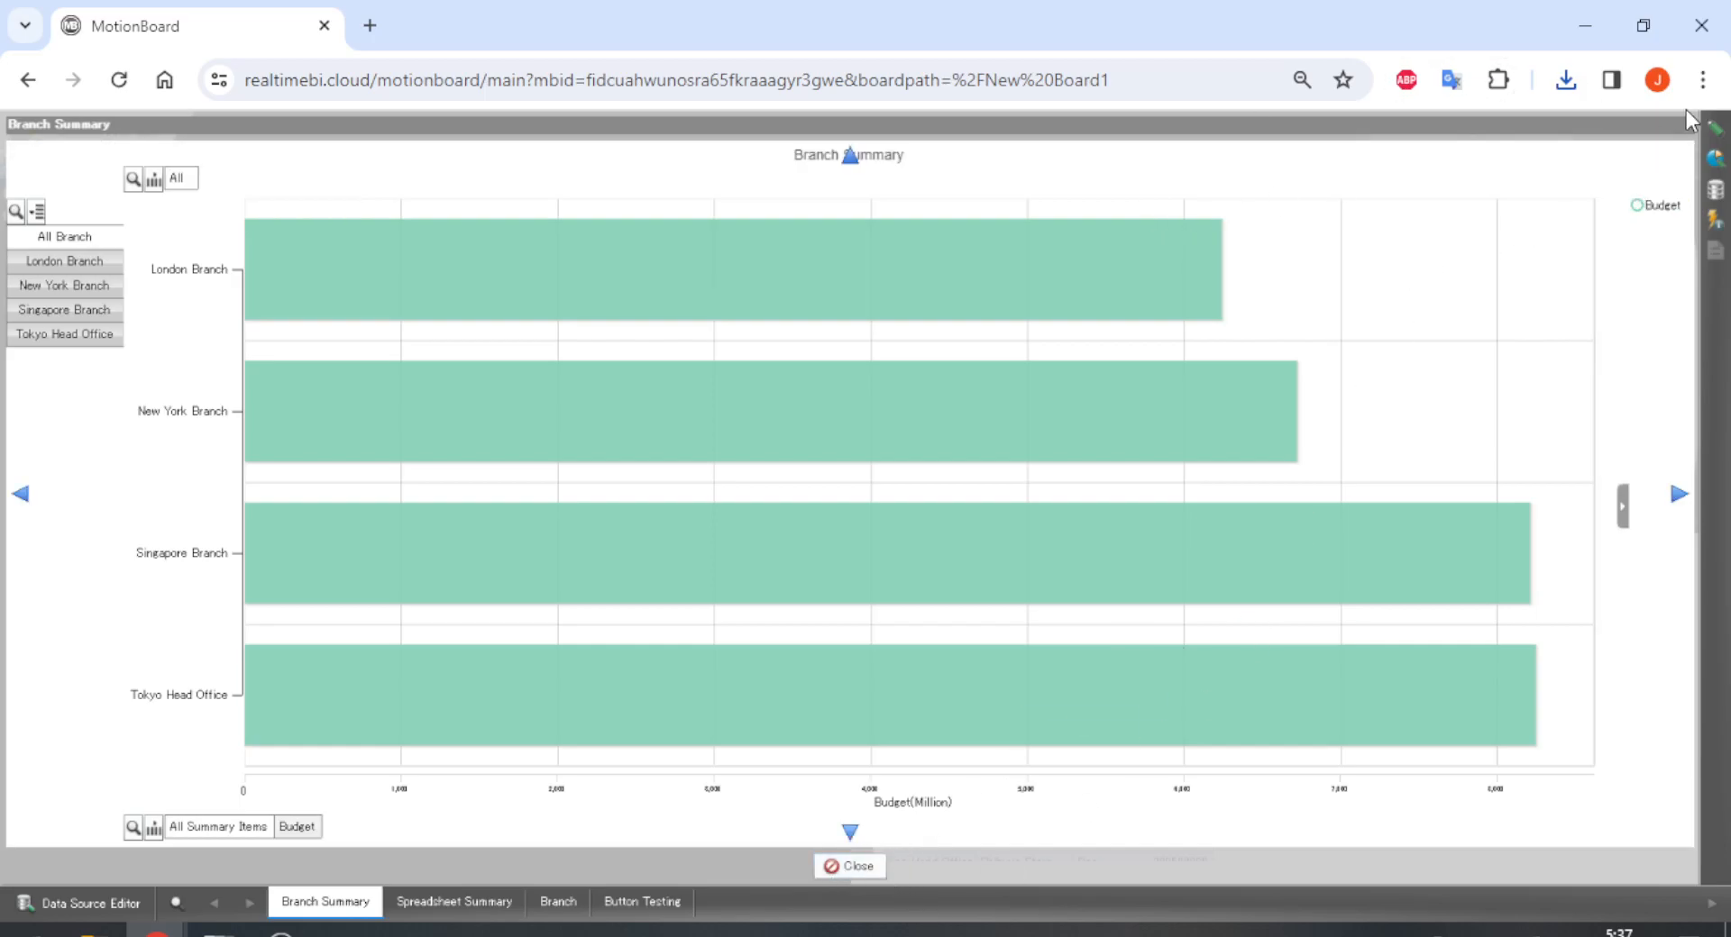
Open the downloaded Branch Summary workbook in Excel to check its budget table, and close the enlarged chart in MotionBoard.
click(1566, 81)
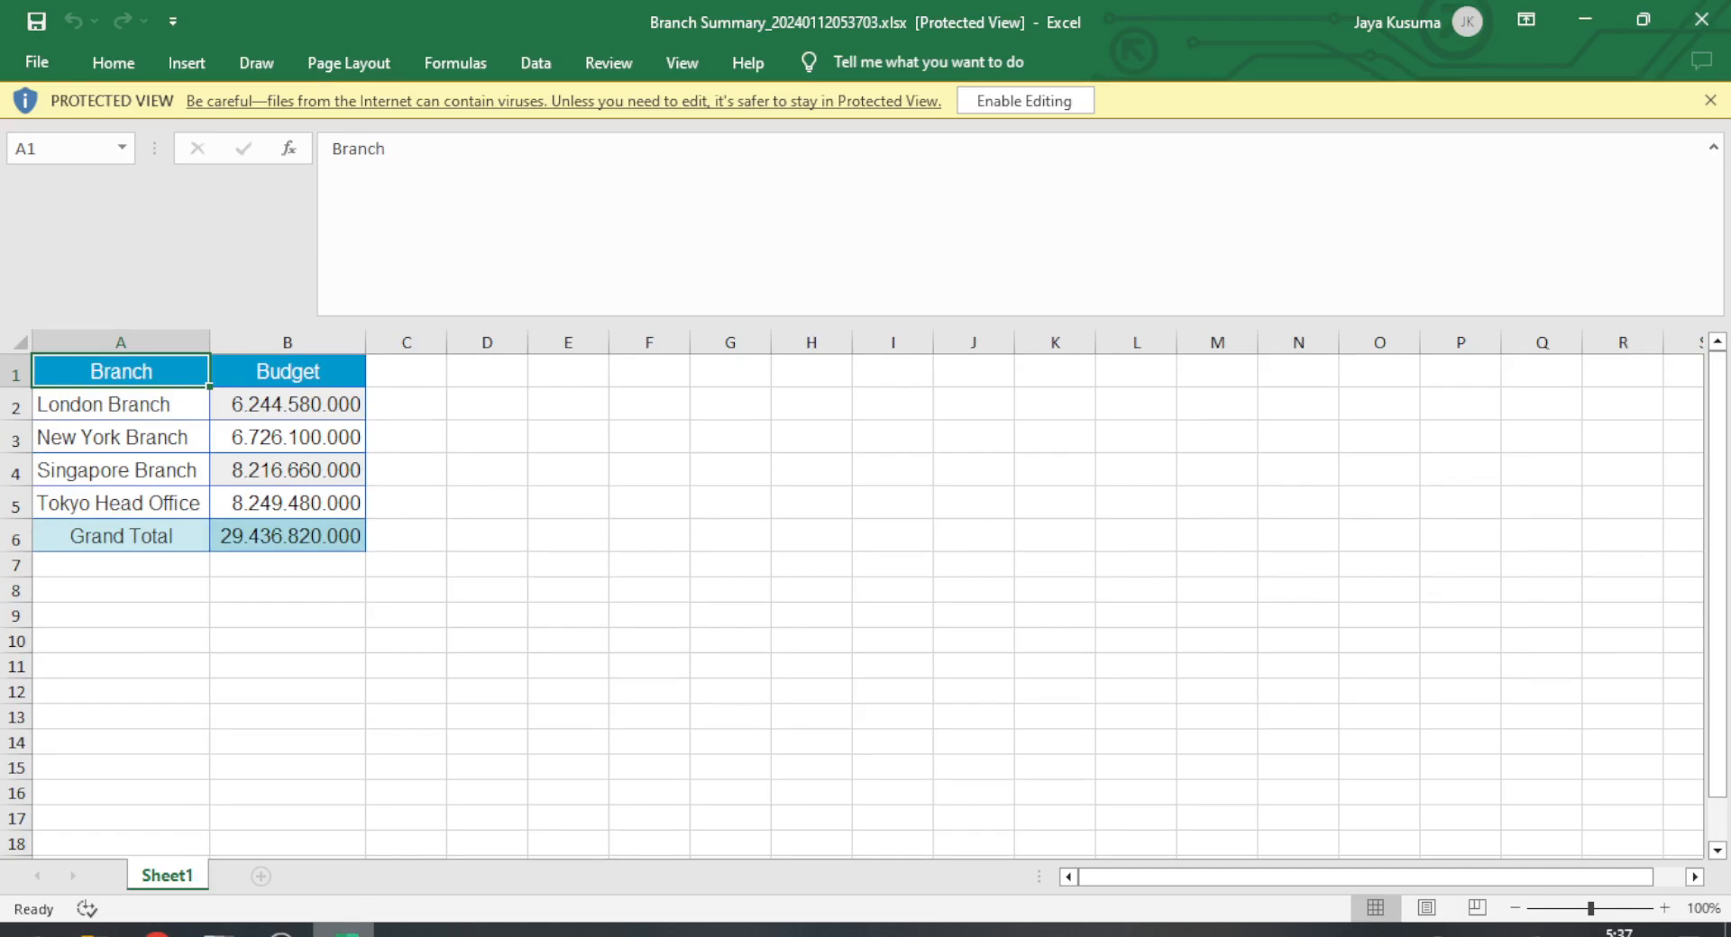
click(350, 930)
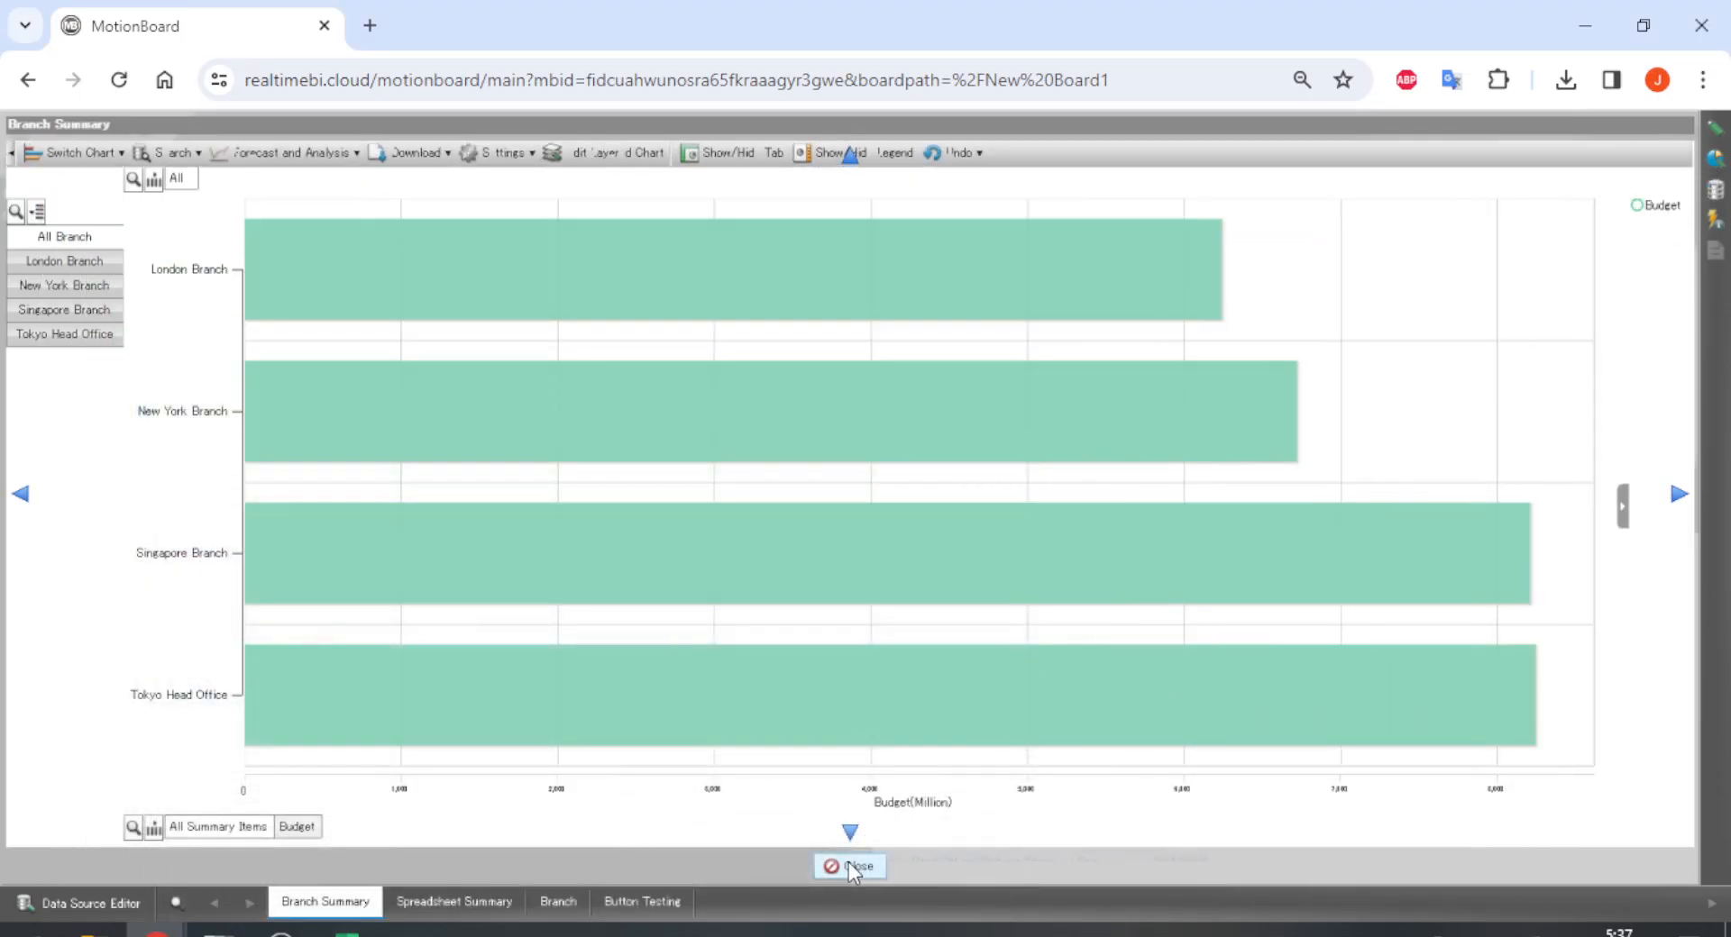
click(848, 865)
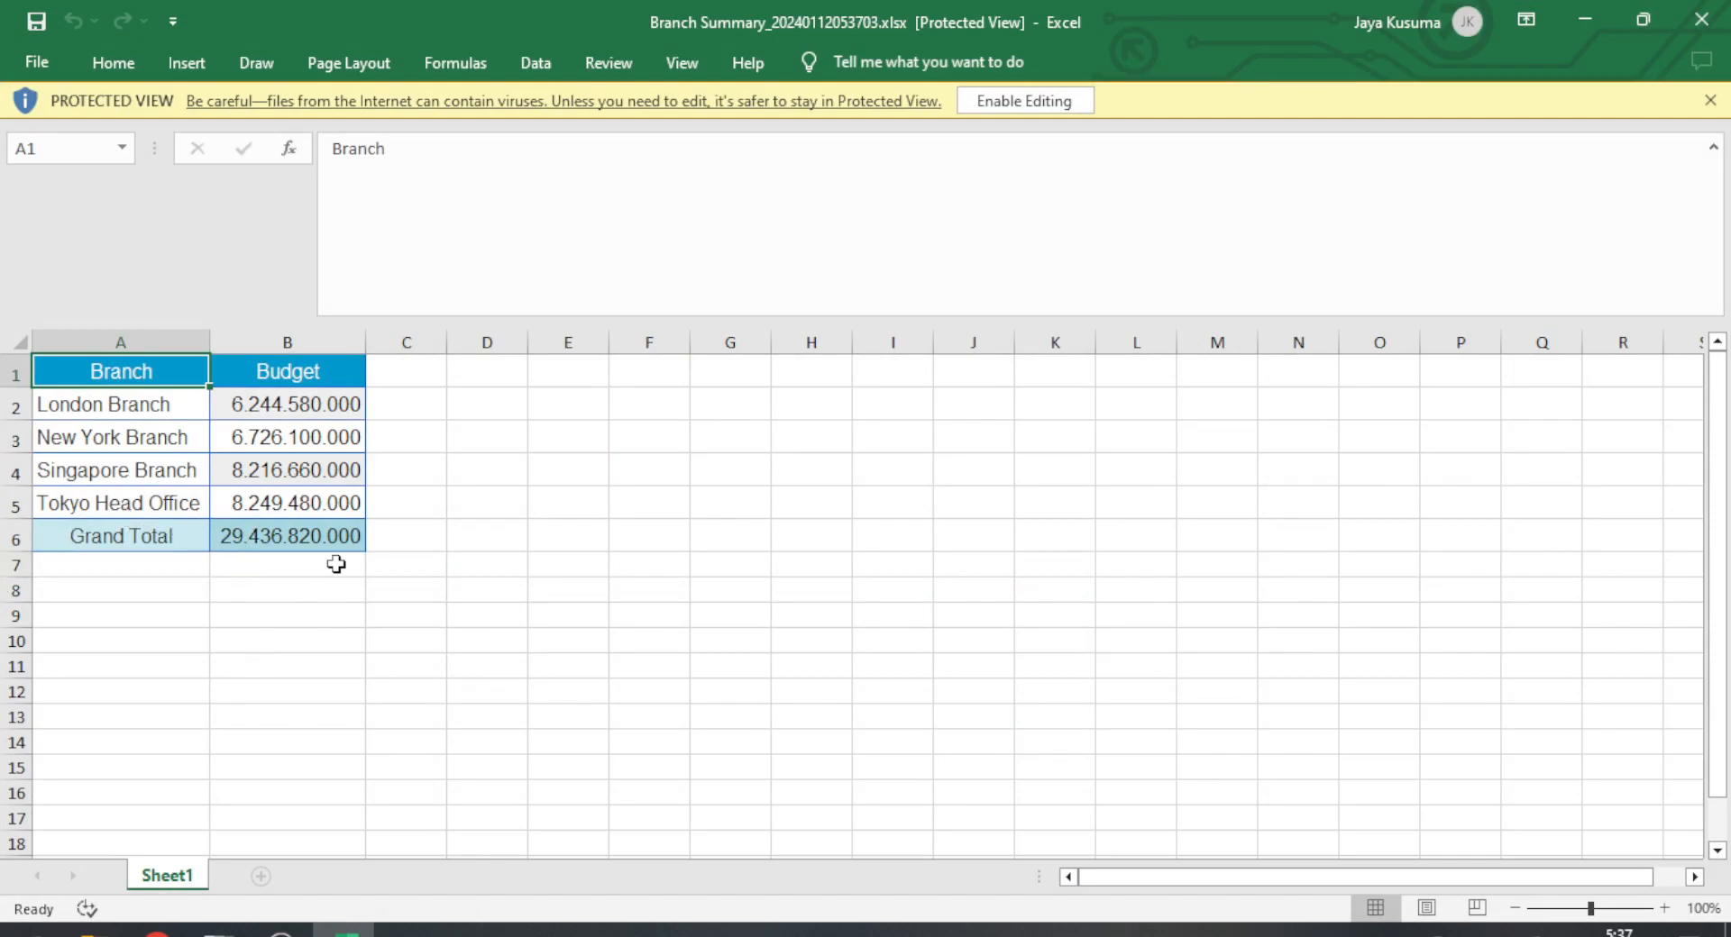
click(345, 930)
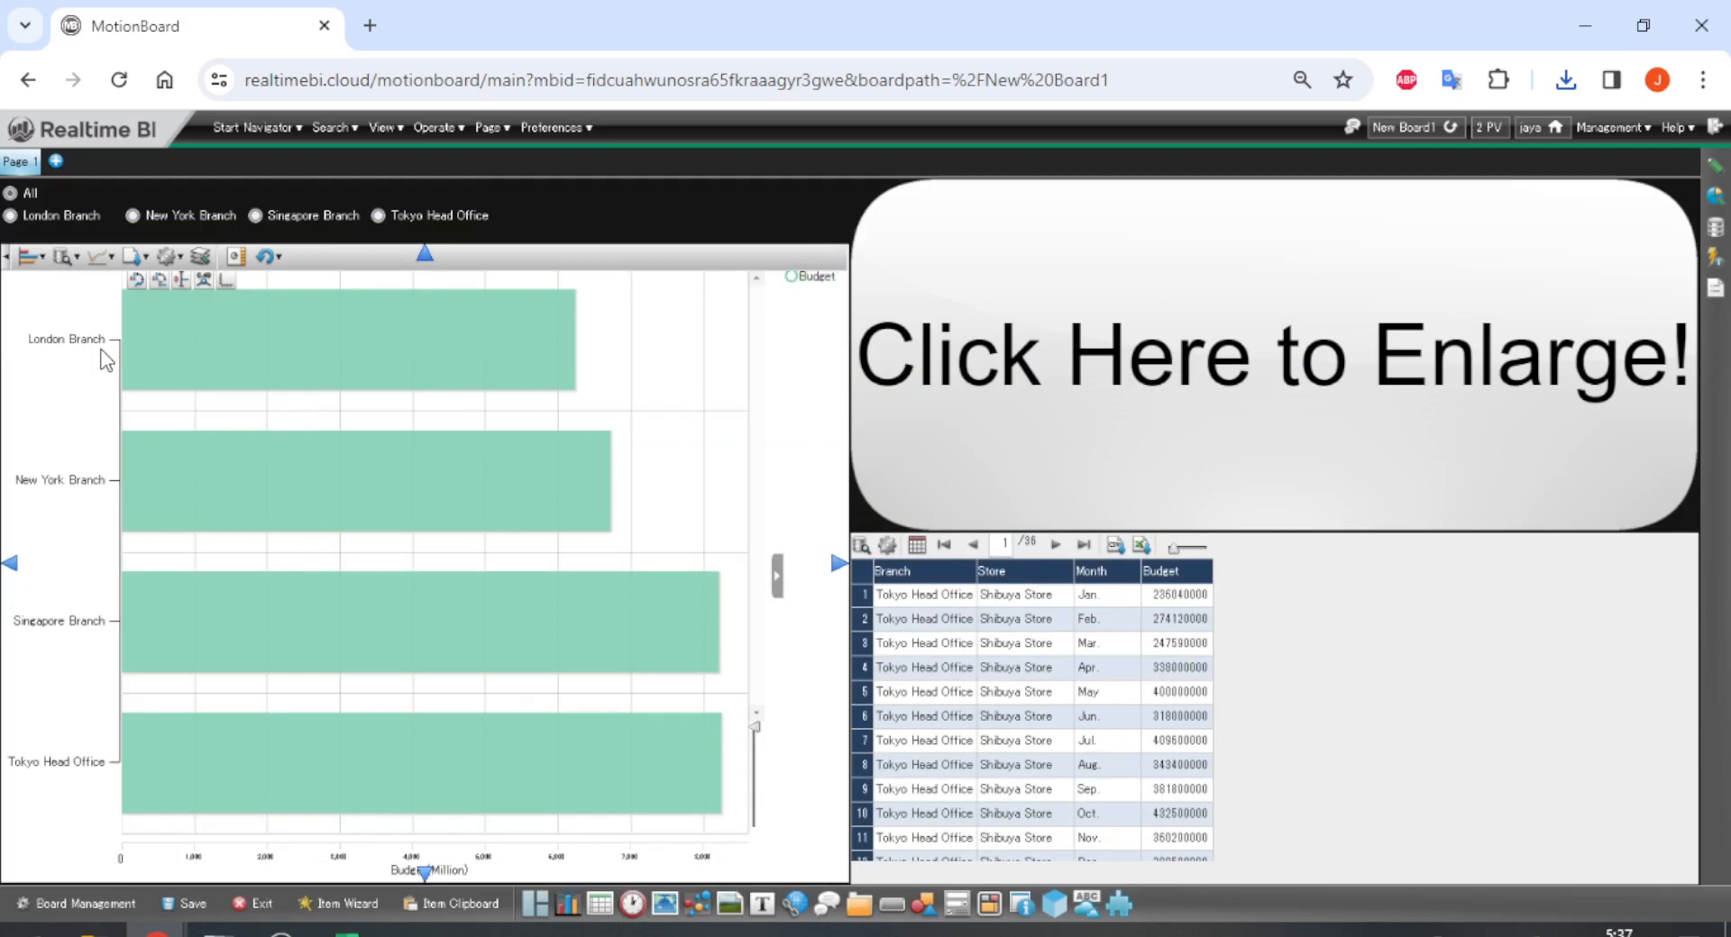
Open the Branch Summary chart's data source, show its preview as a table and compare it with the downloaded Excel workbook.
right_click(845, 245)
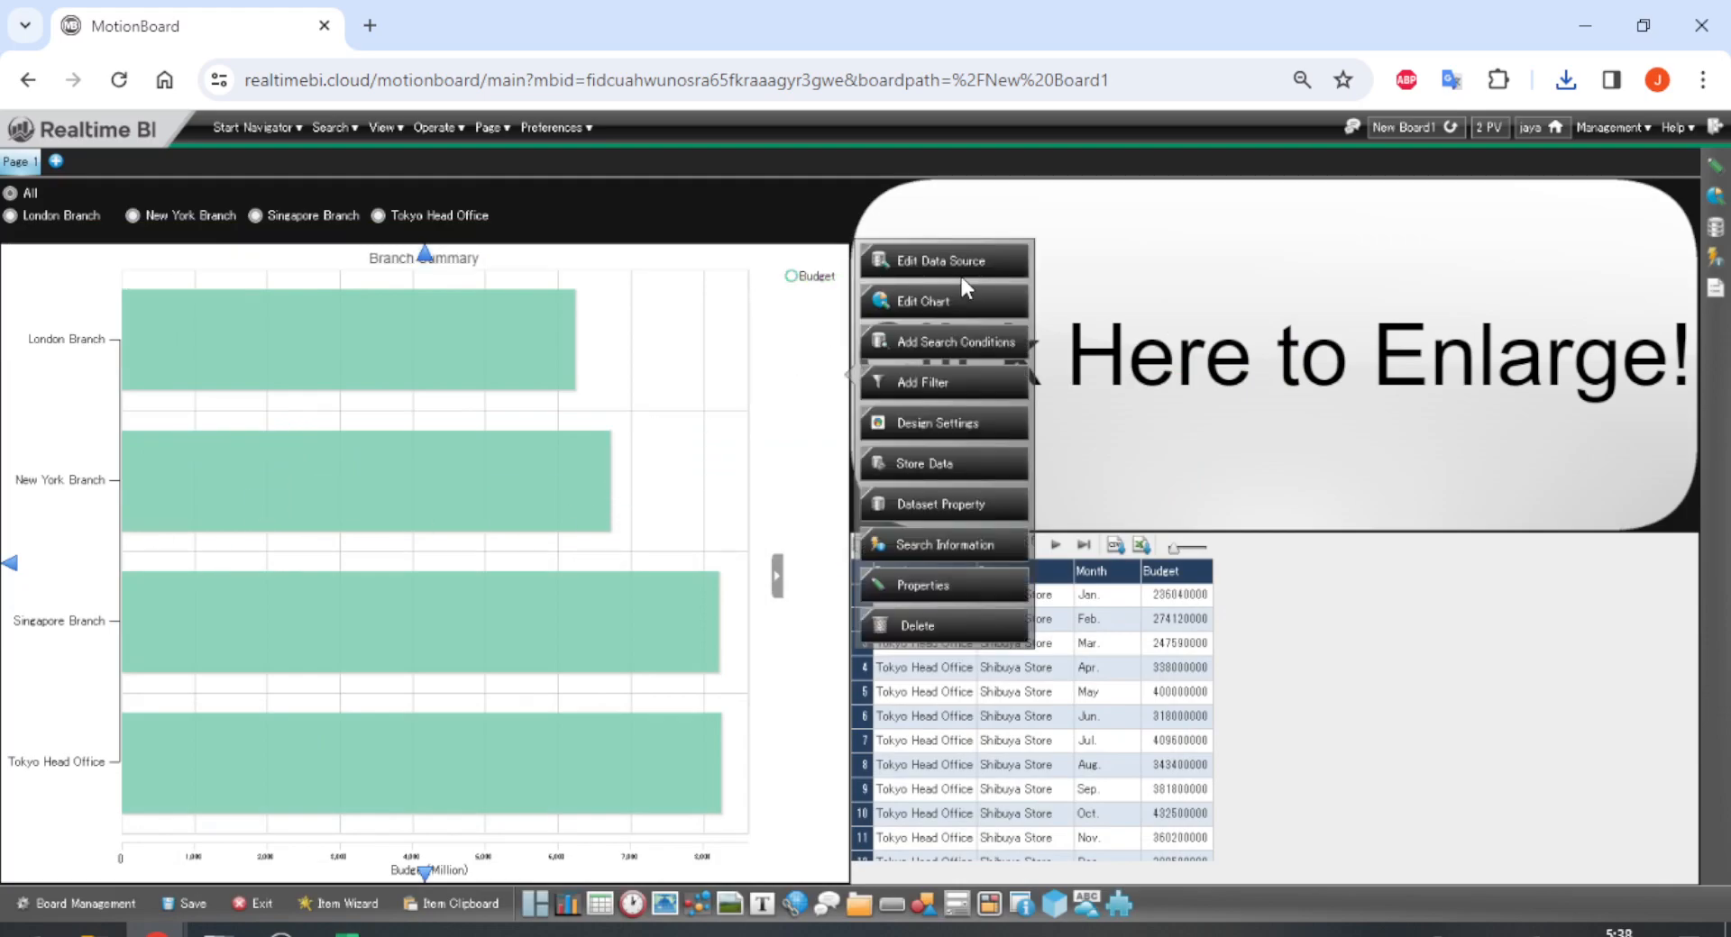
click(963, 275)
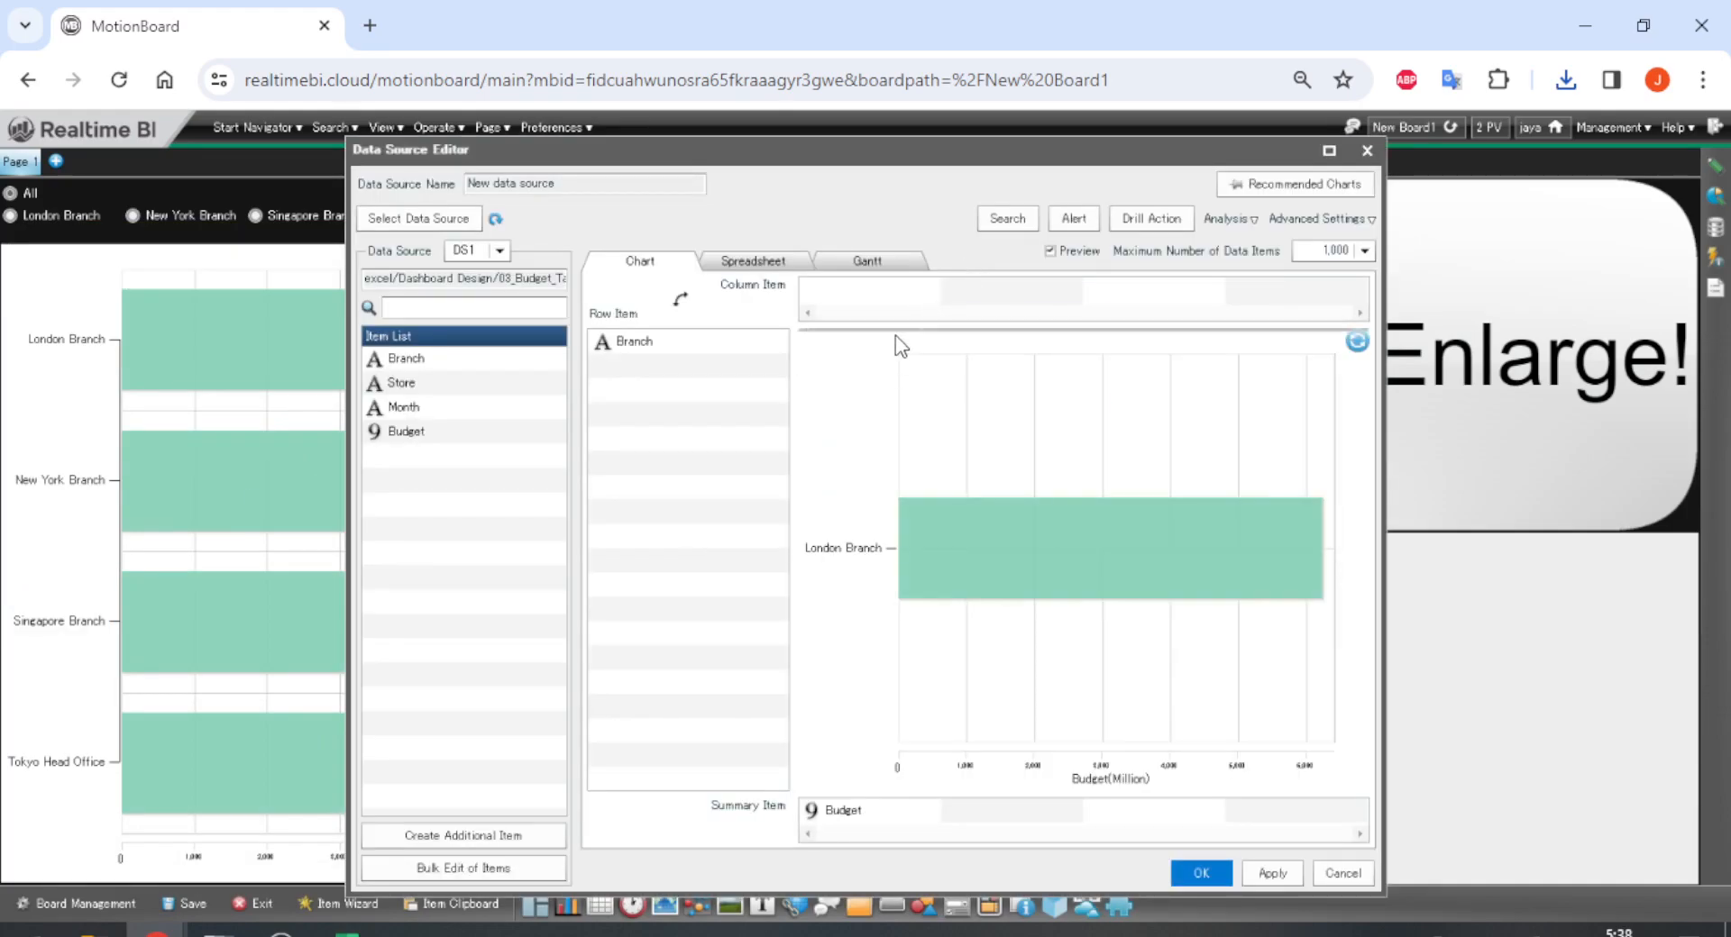
click(899, 345)
click(1033, 498)
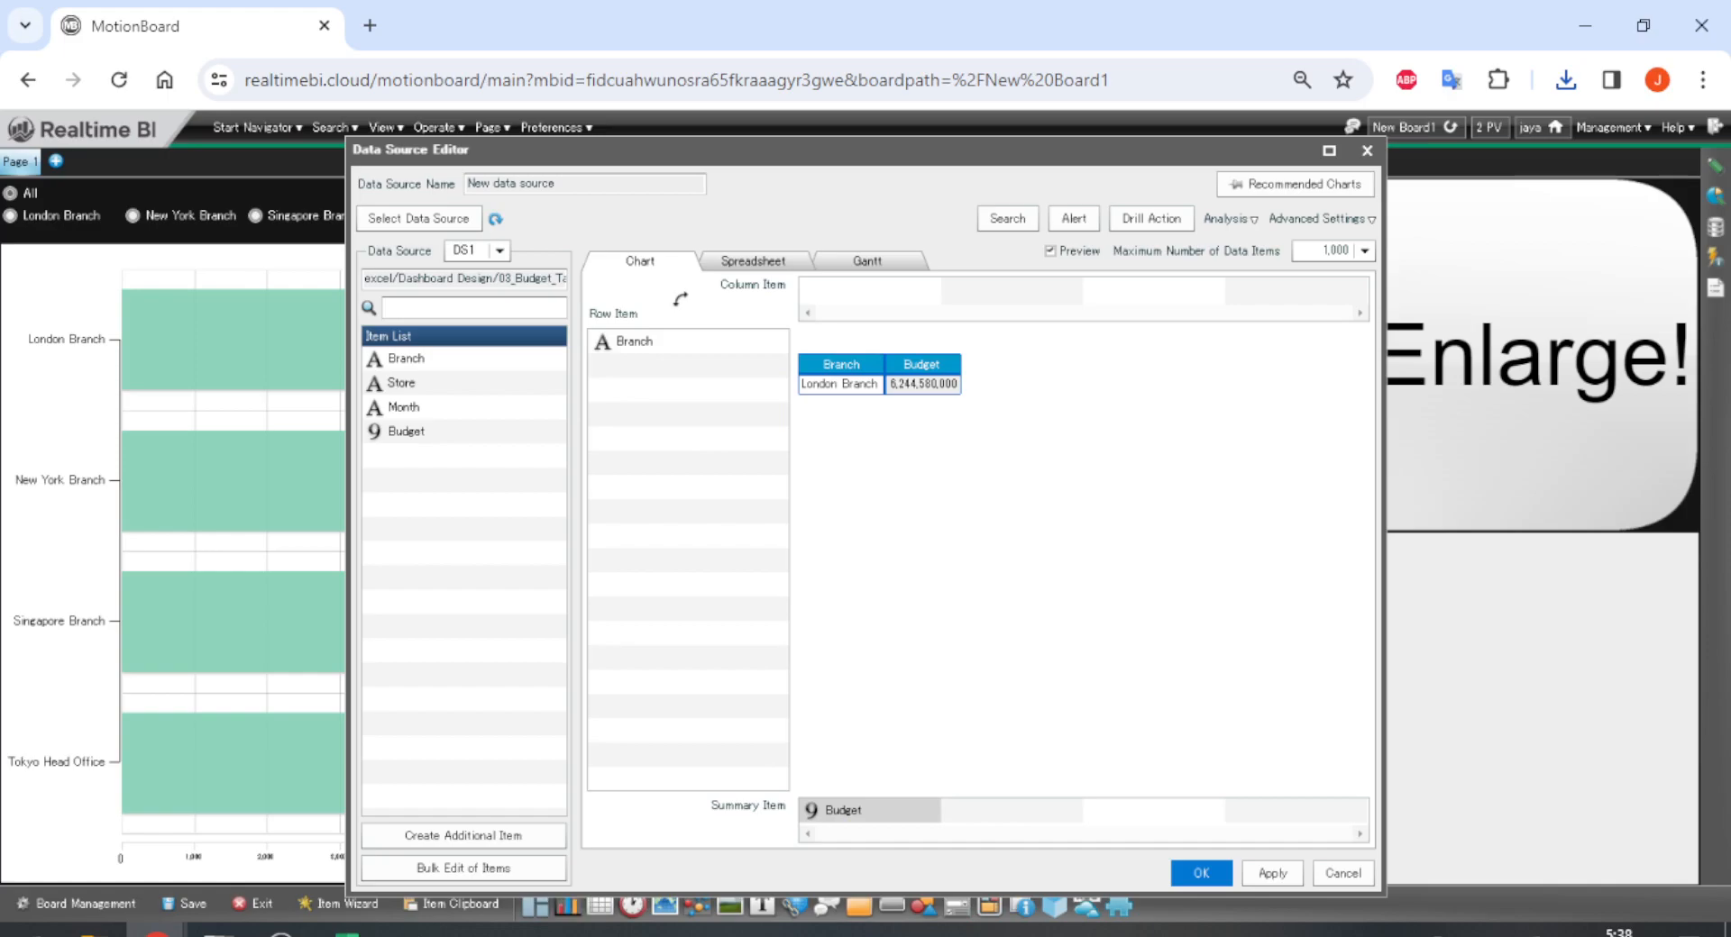
click(345, 933)
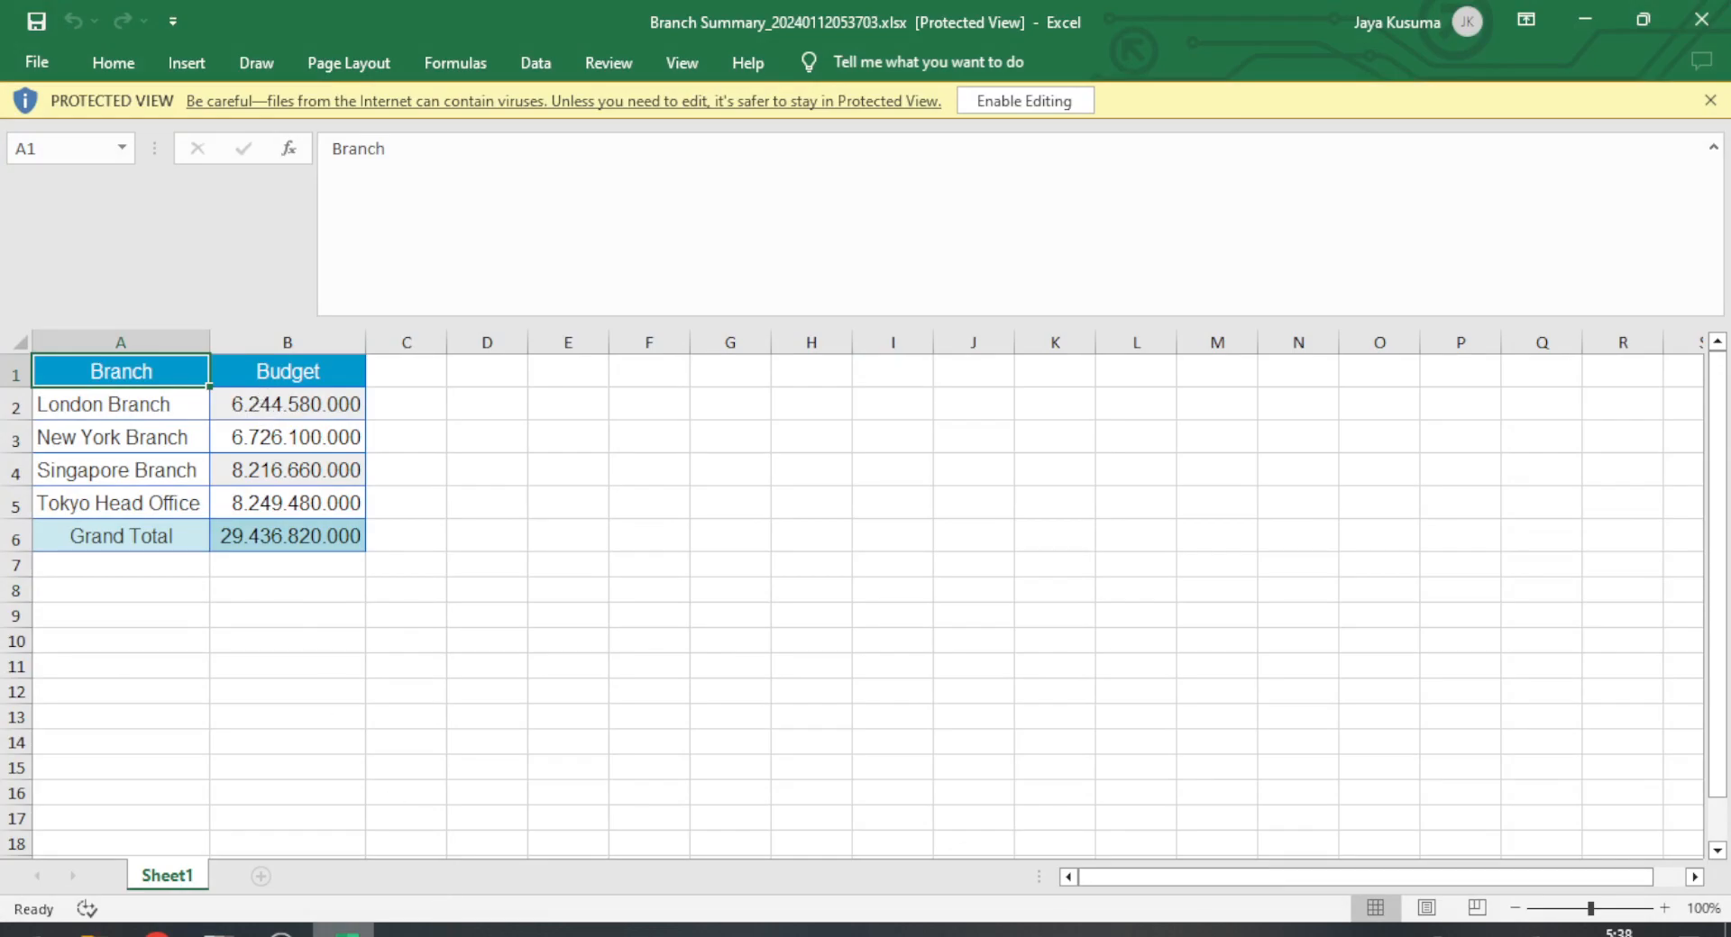
click(345, 933)
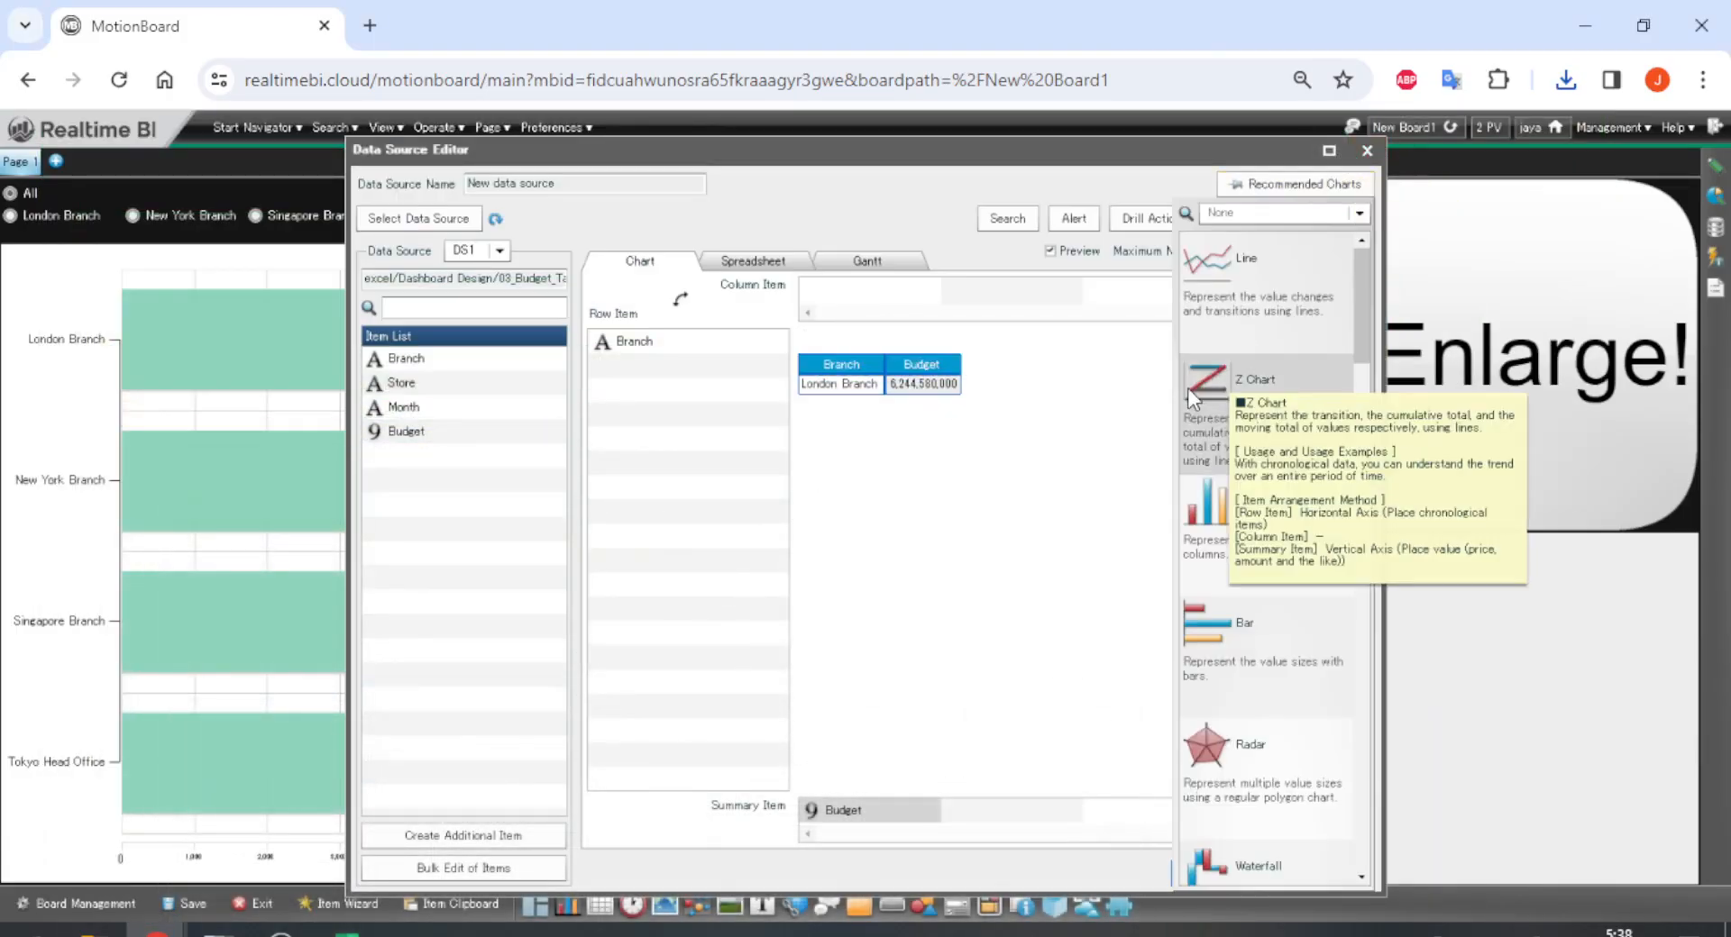
Set the data source's Maximum Number of Data Items to All and compare the preview with the Excel budget figures.
click(1343, 256)
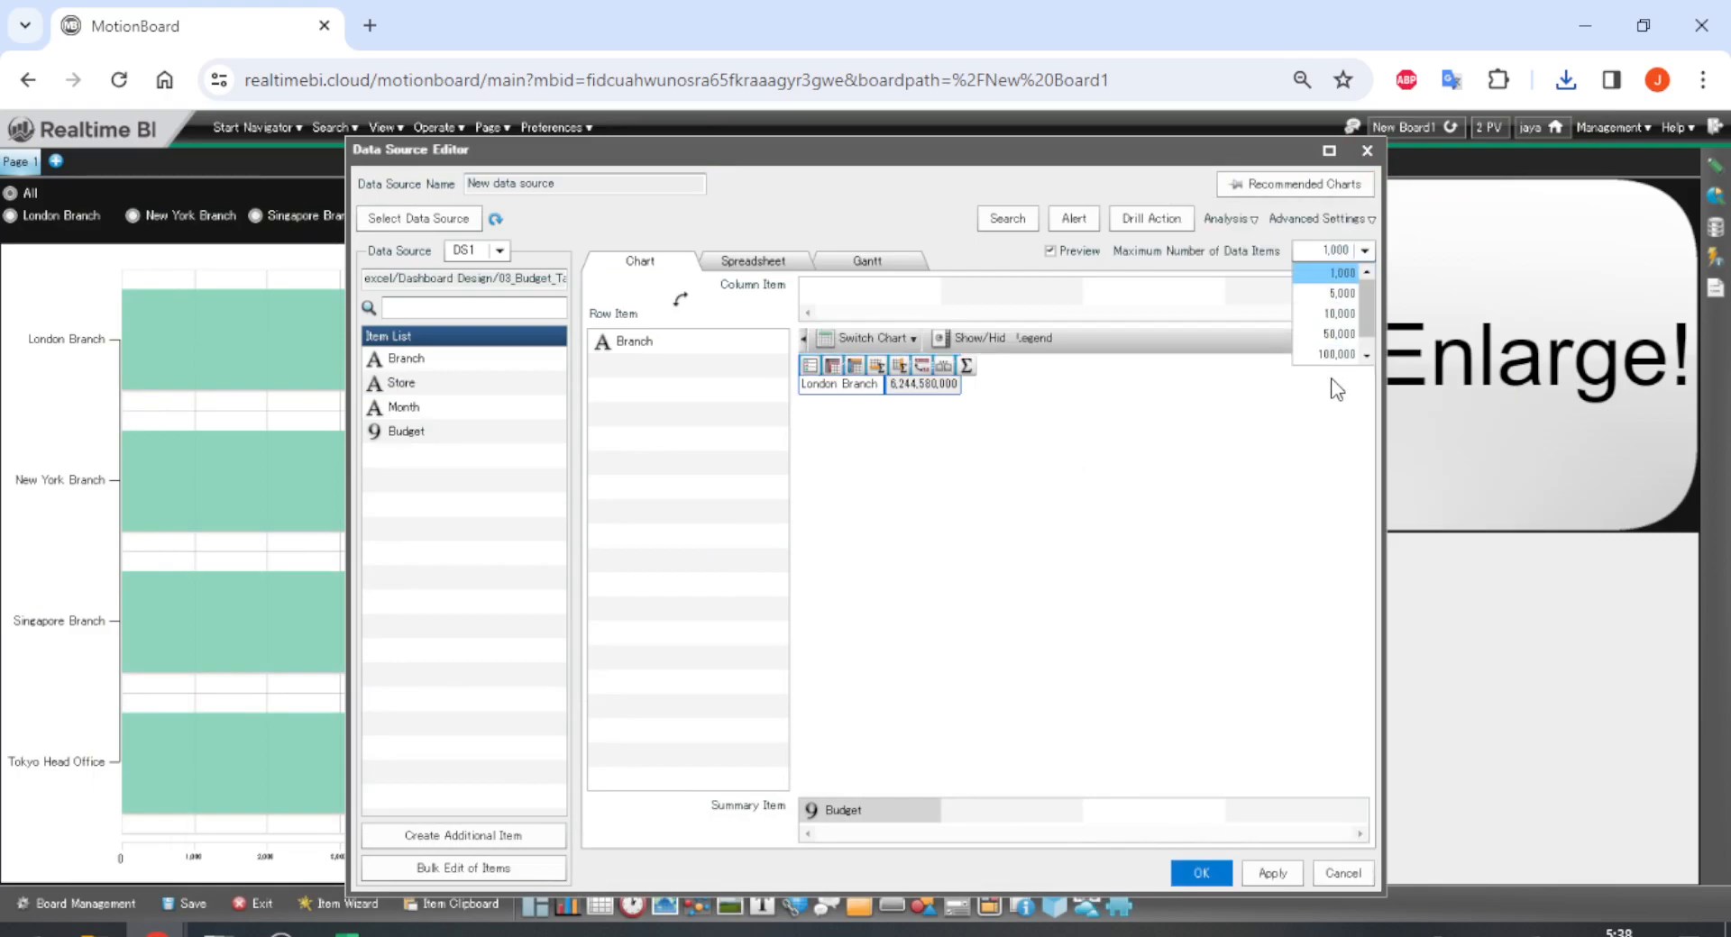
click(1330, 383)
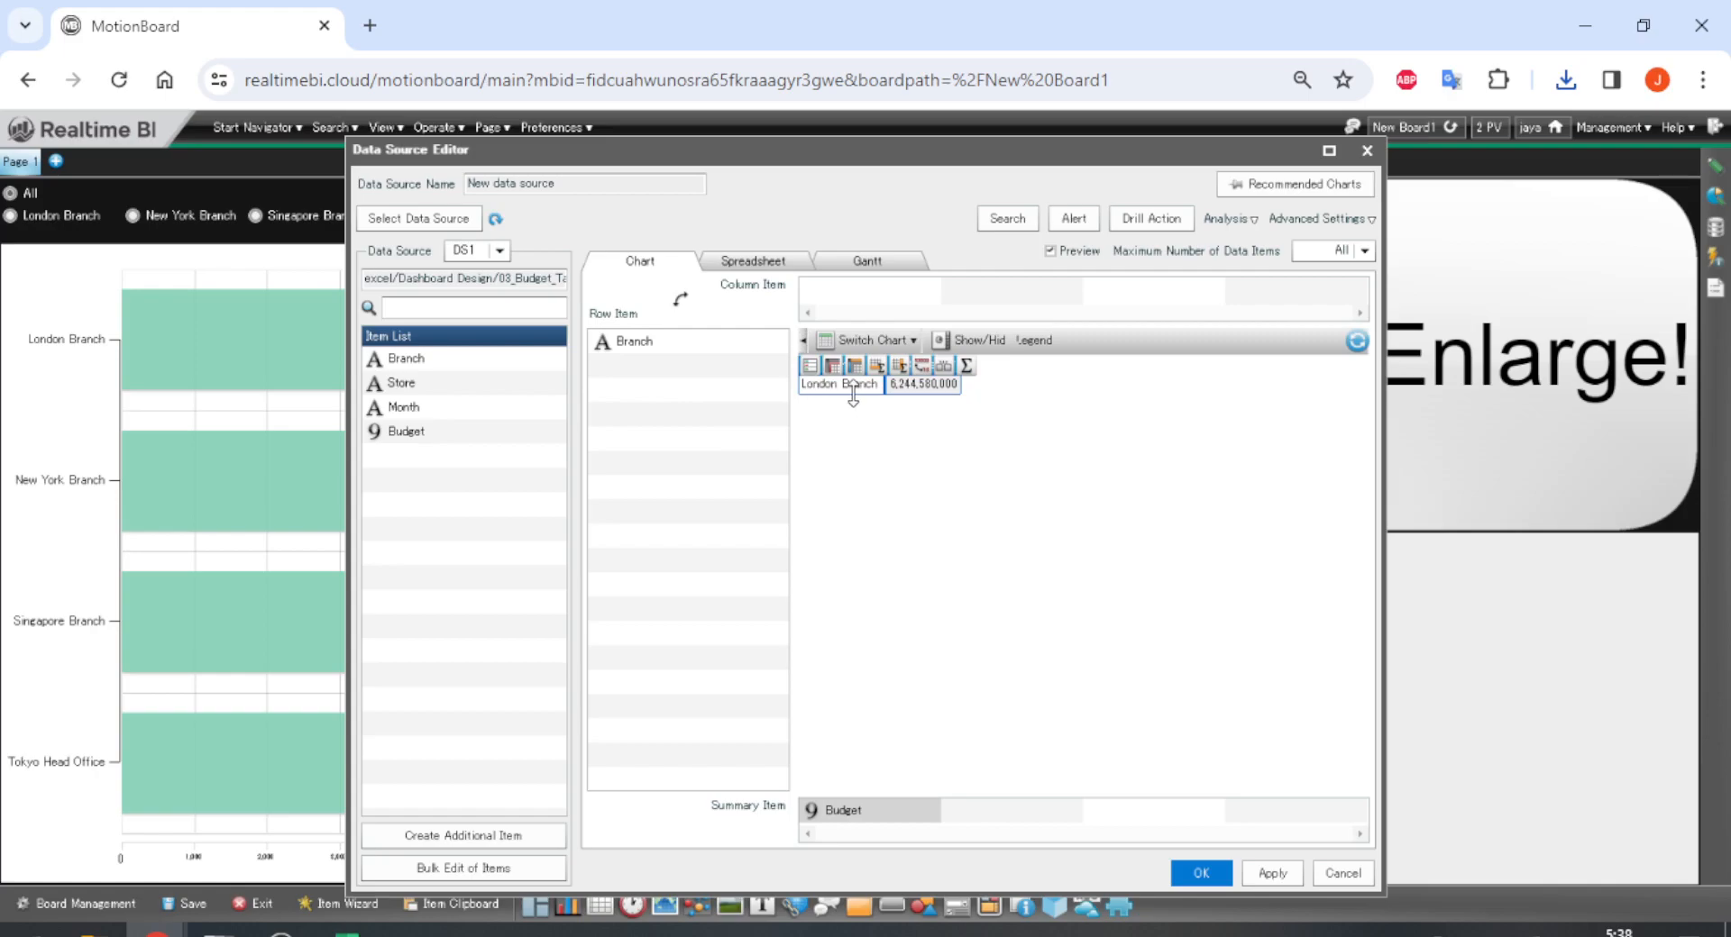
click(345, 931)
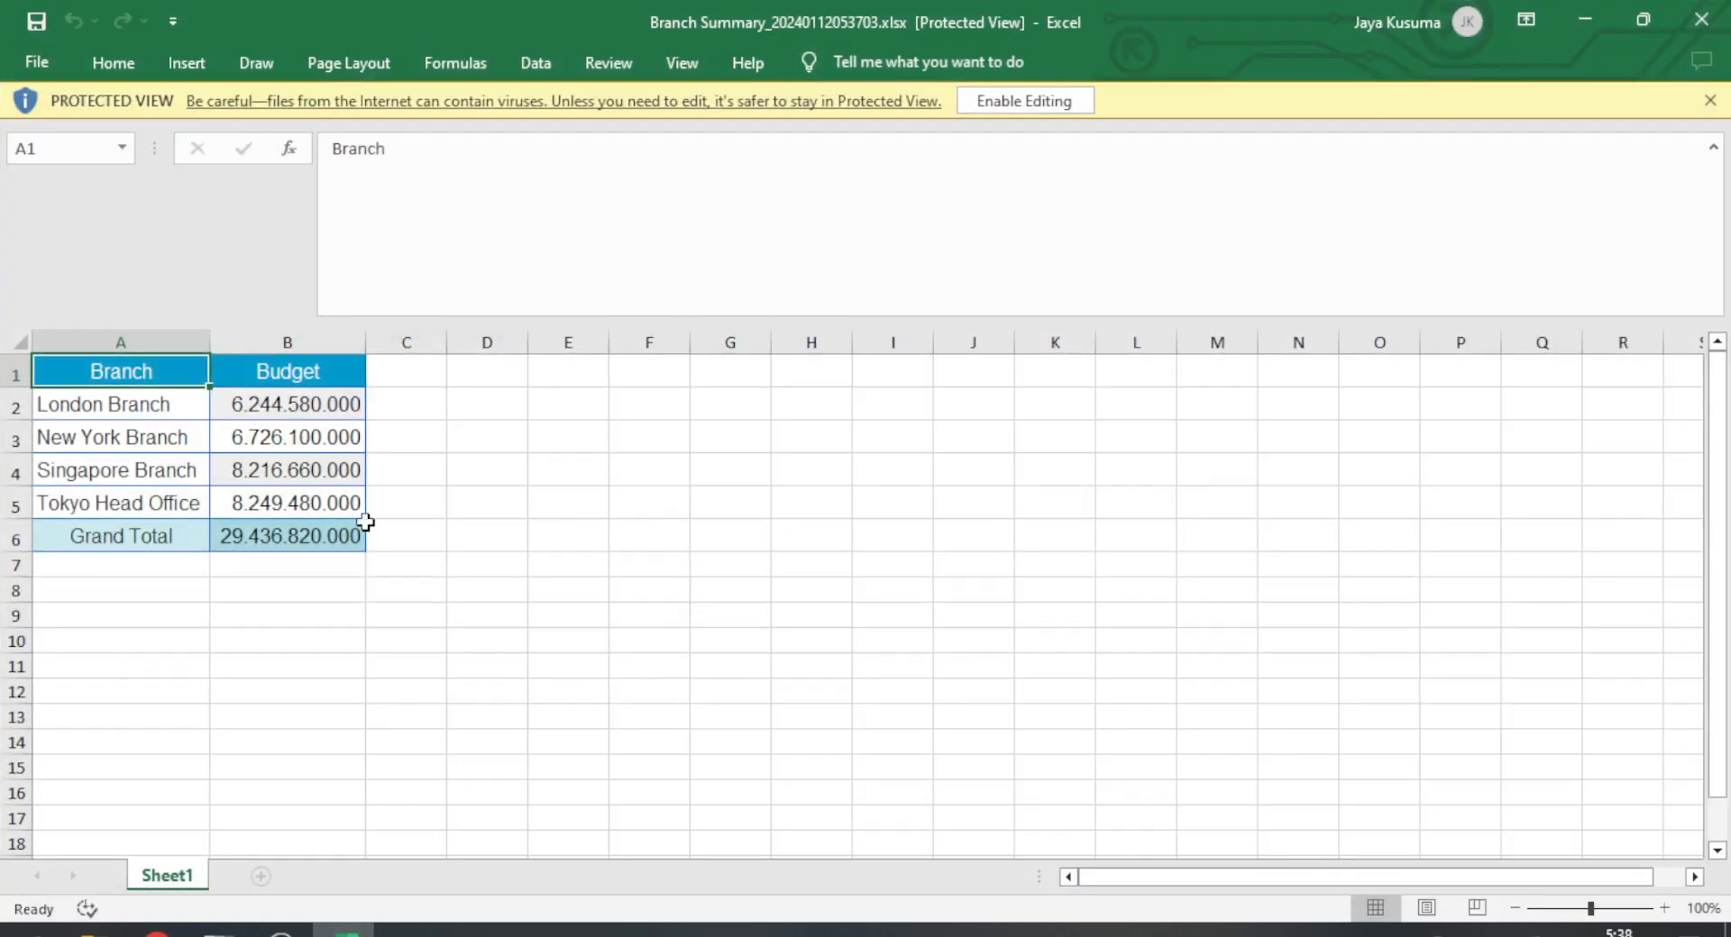
click(345, 931)
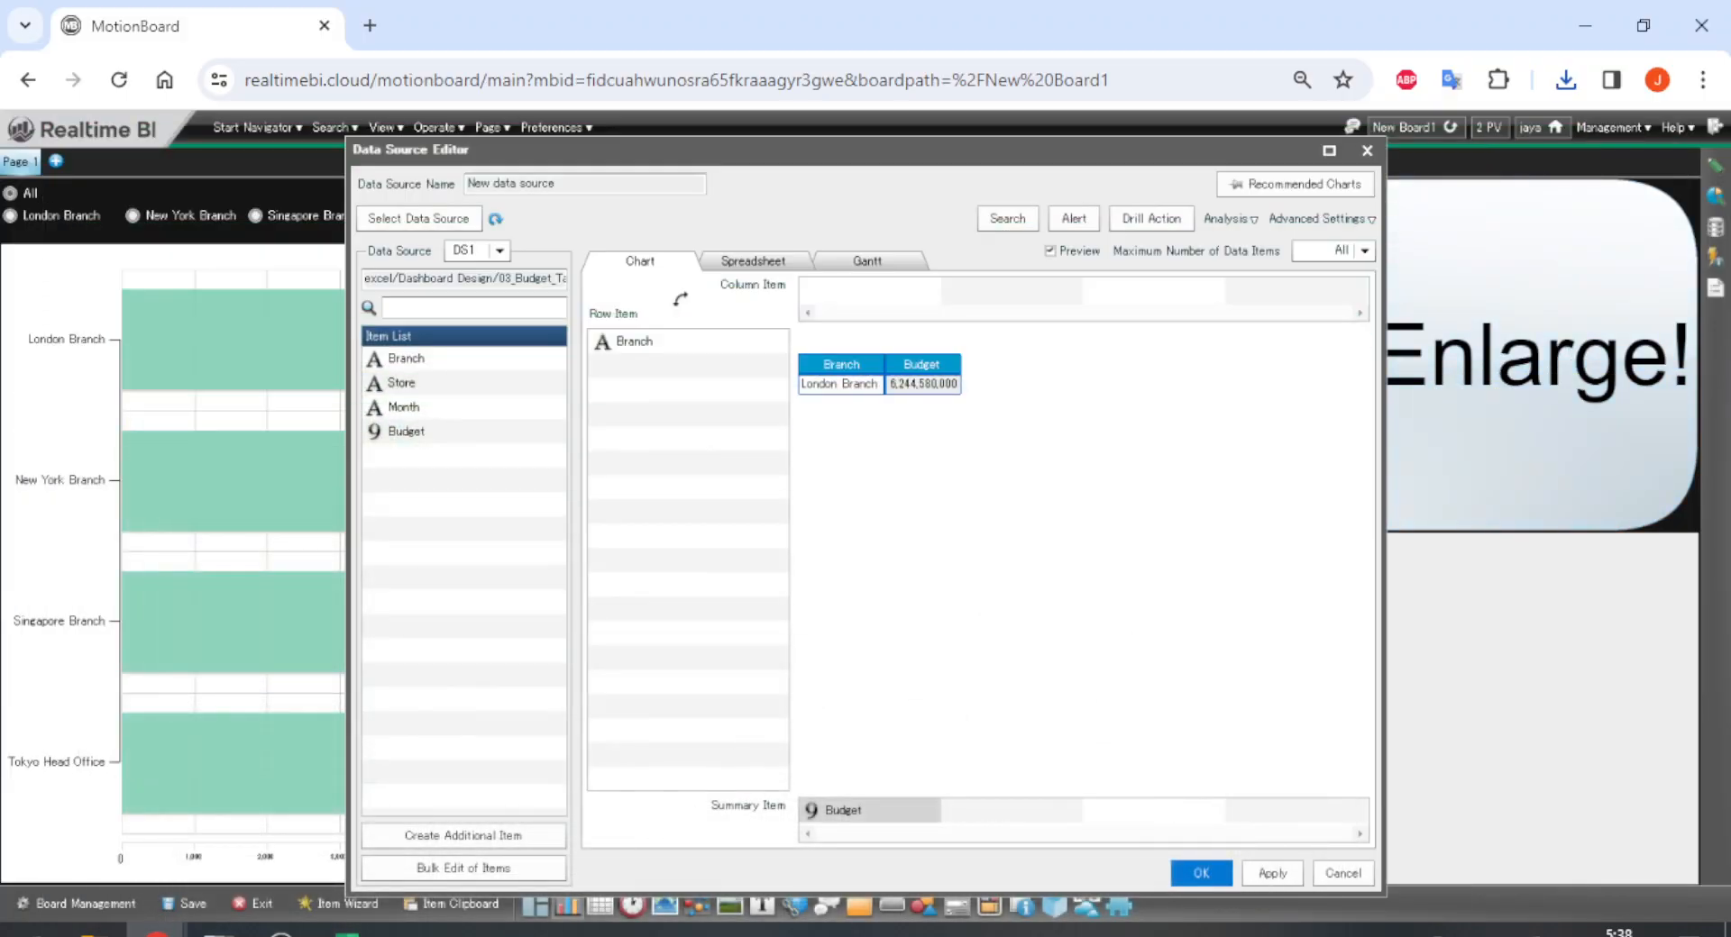
click(345, 931)
click(313, 396)
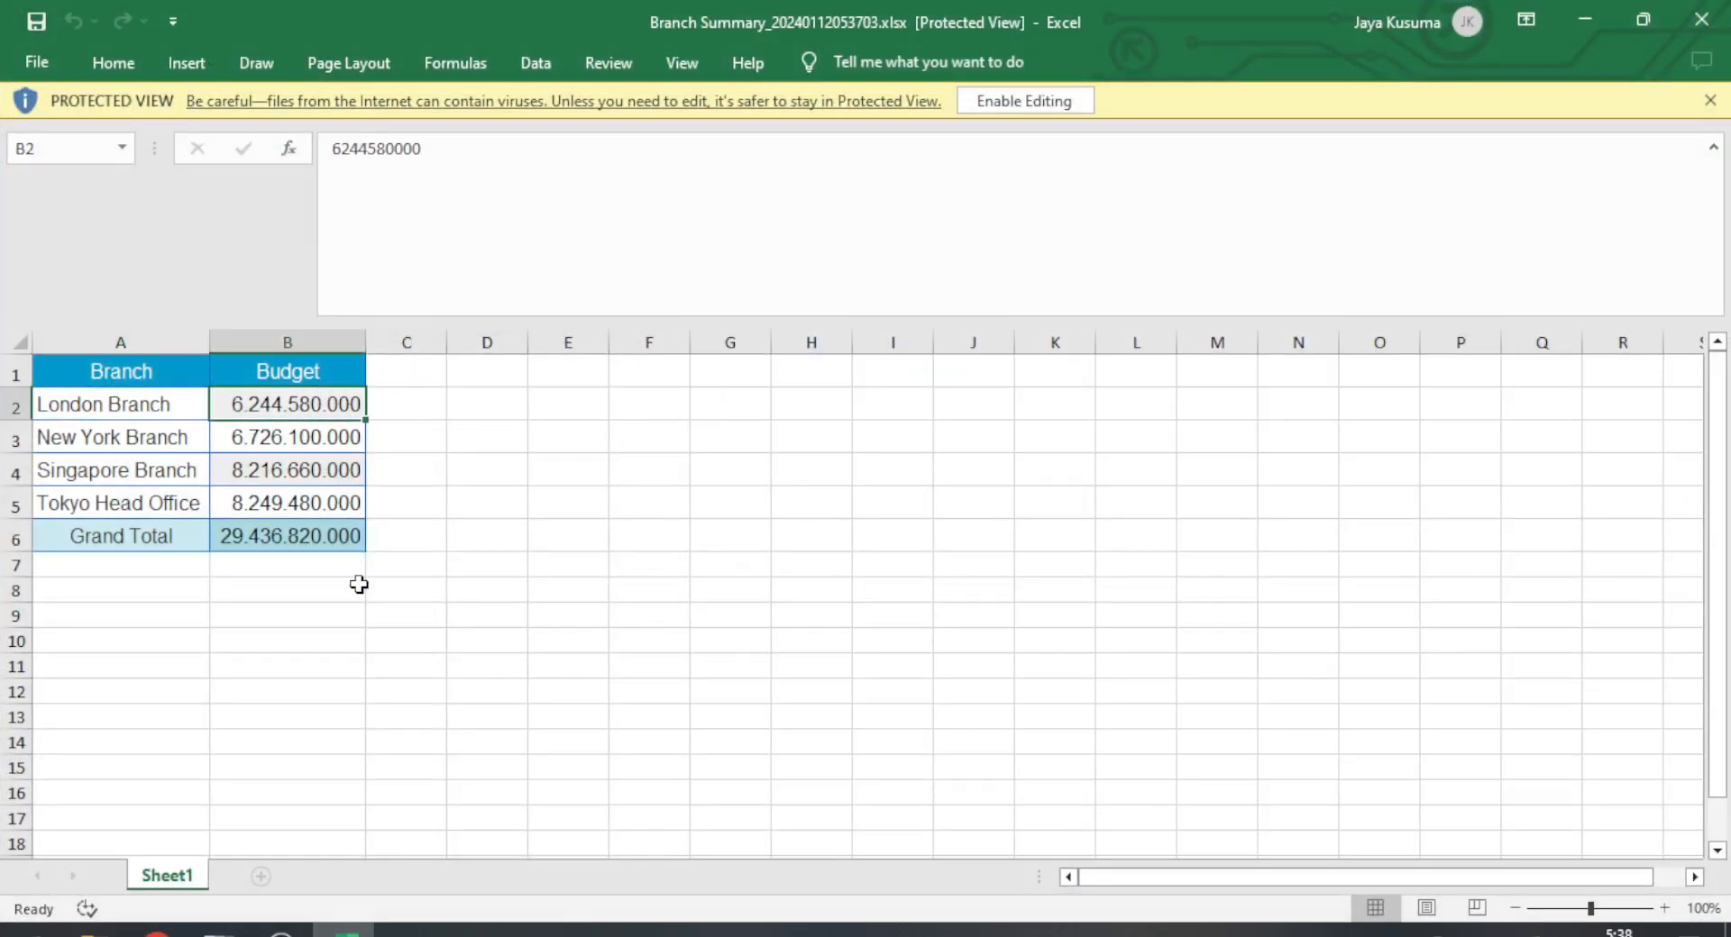
click(345, 931)
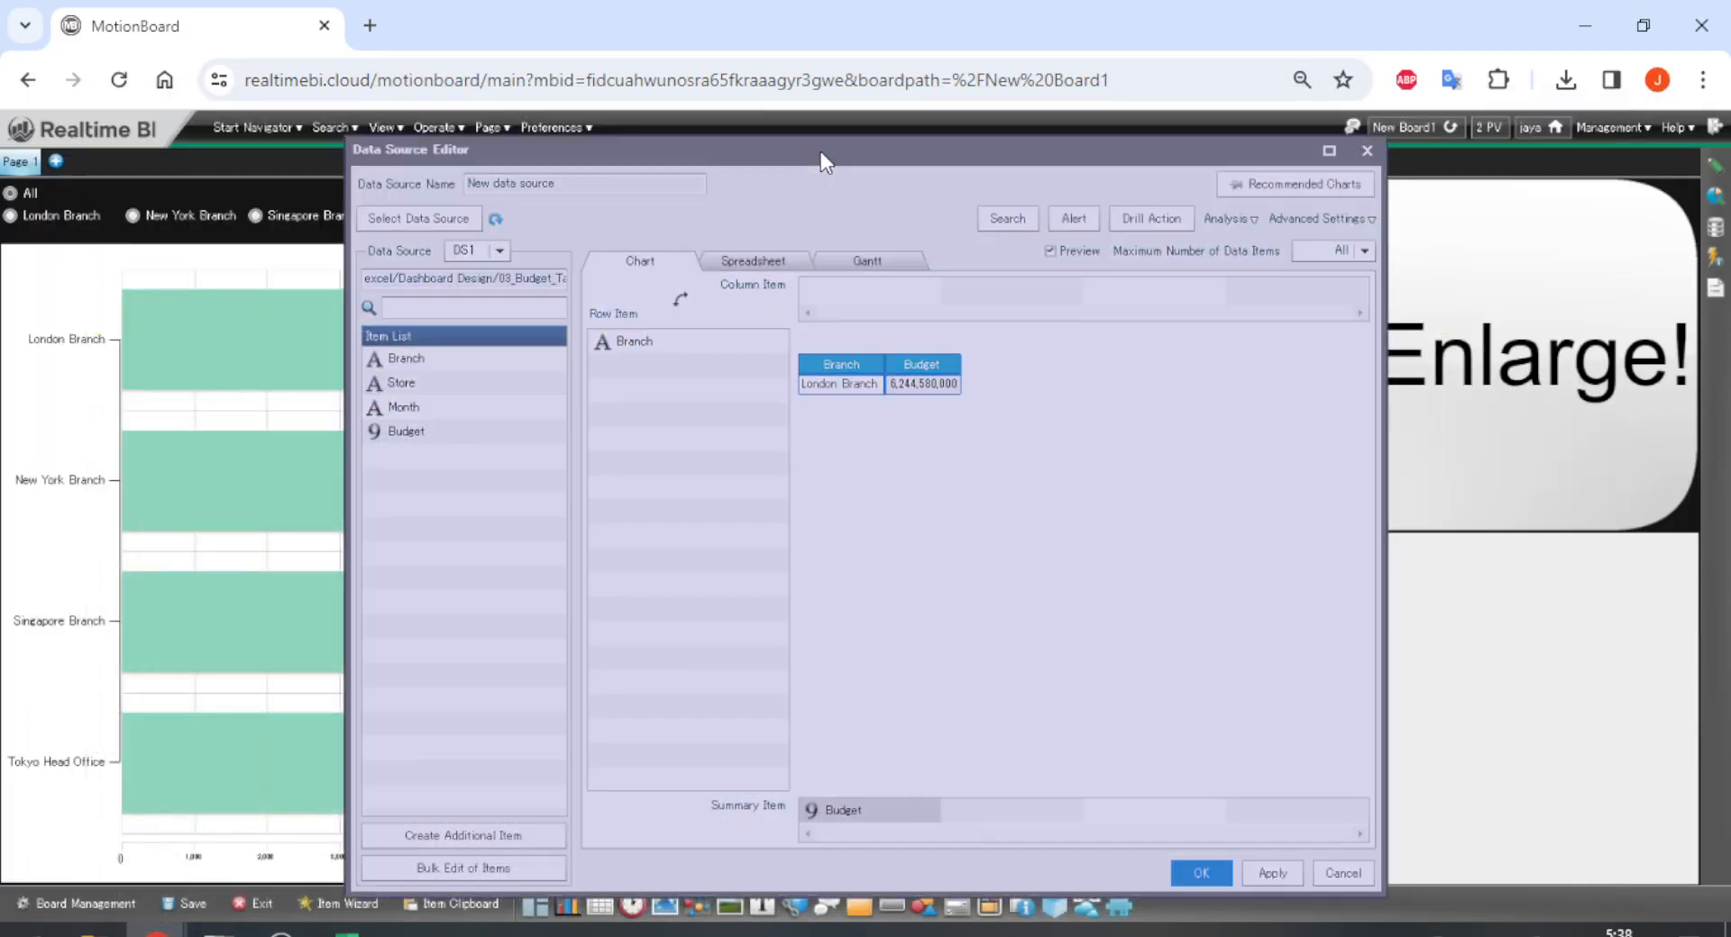
Review the data source's Branch search settings and initial value against the board, and leave the Data Source Editor without applying changes.
drag(820, 151, 798, 716)
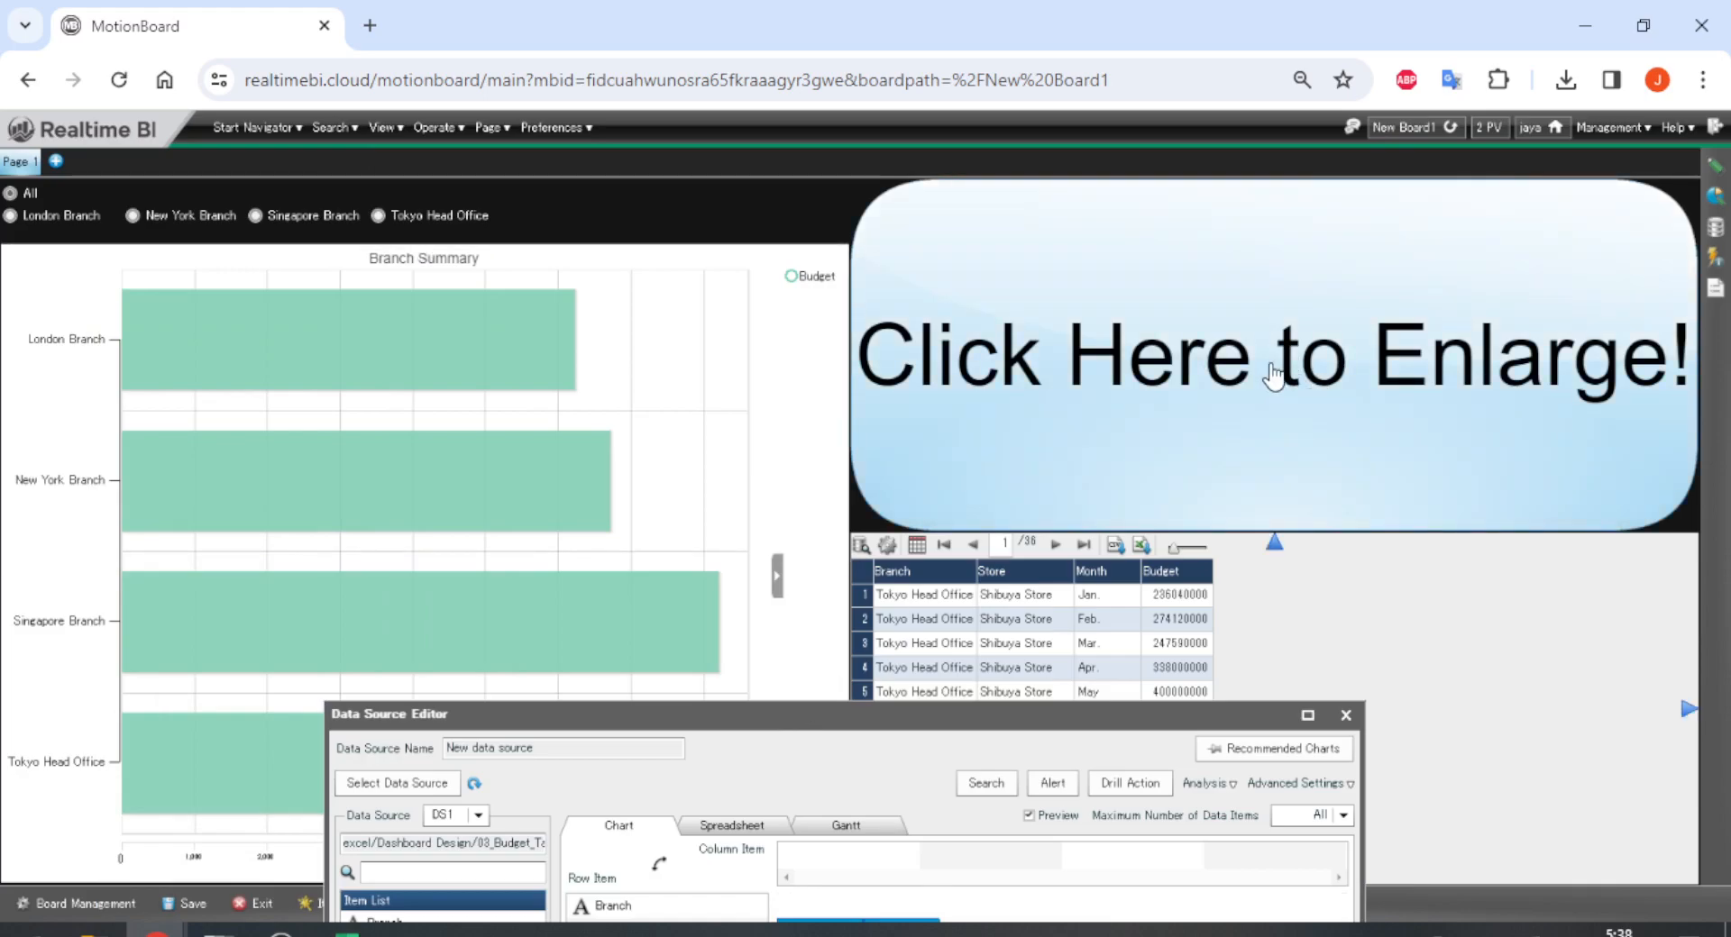
mouse_move(395, 435)
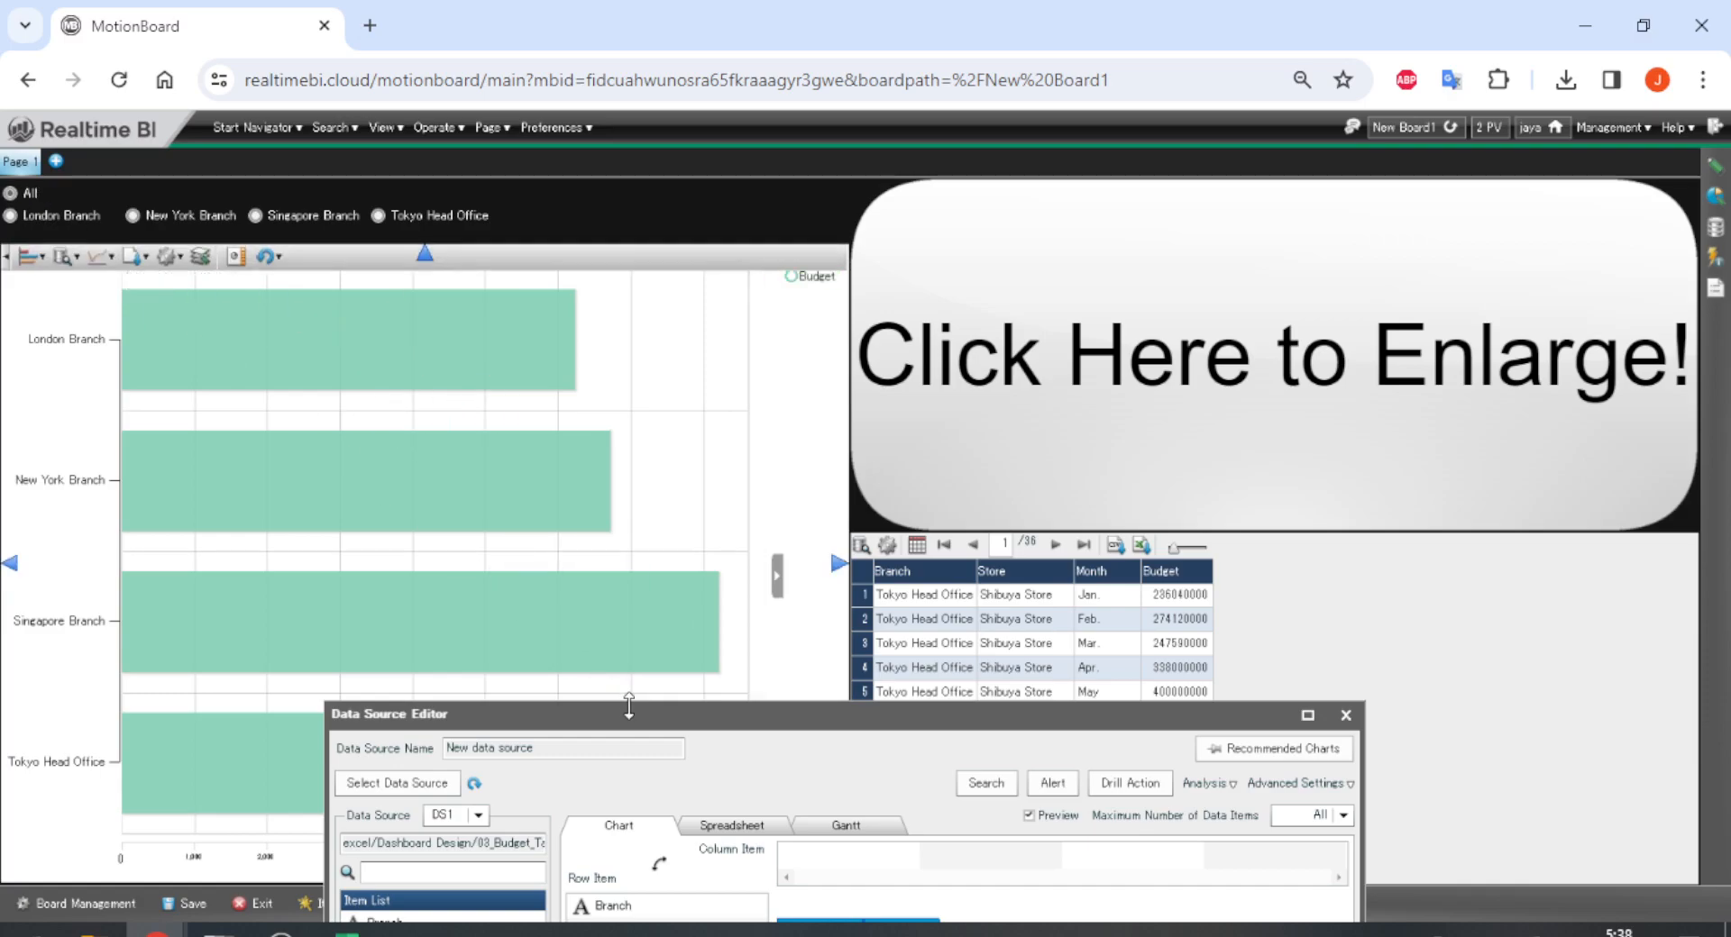
drag(638, 730, 582, 138)
click(929, 192)
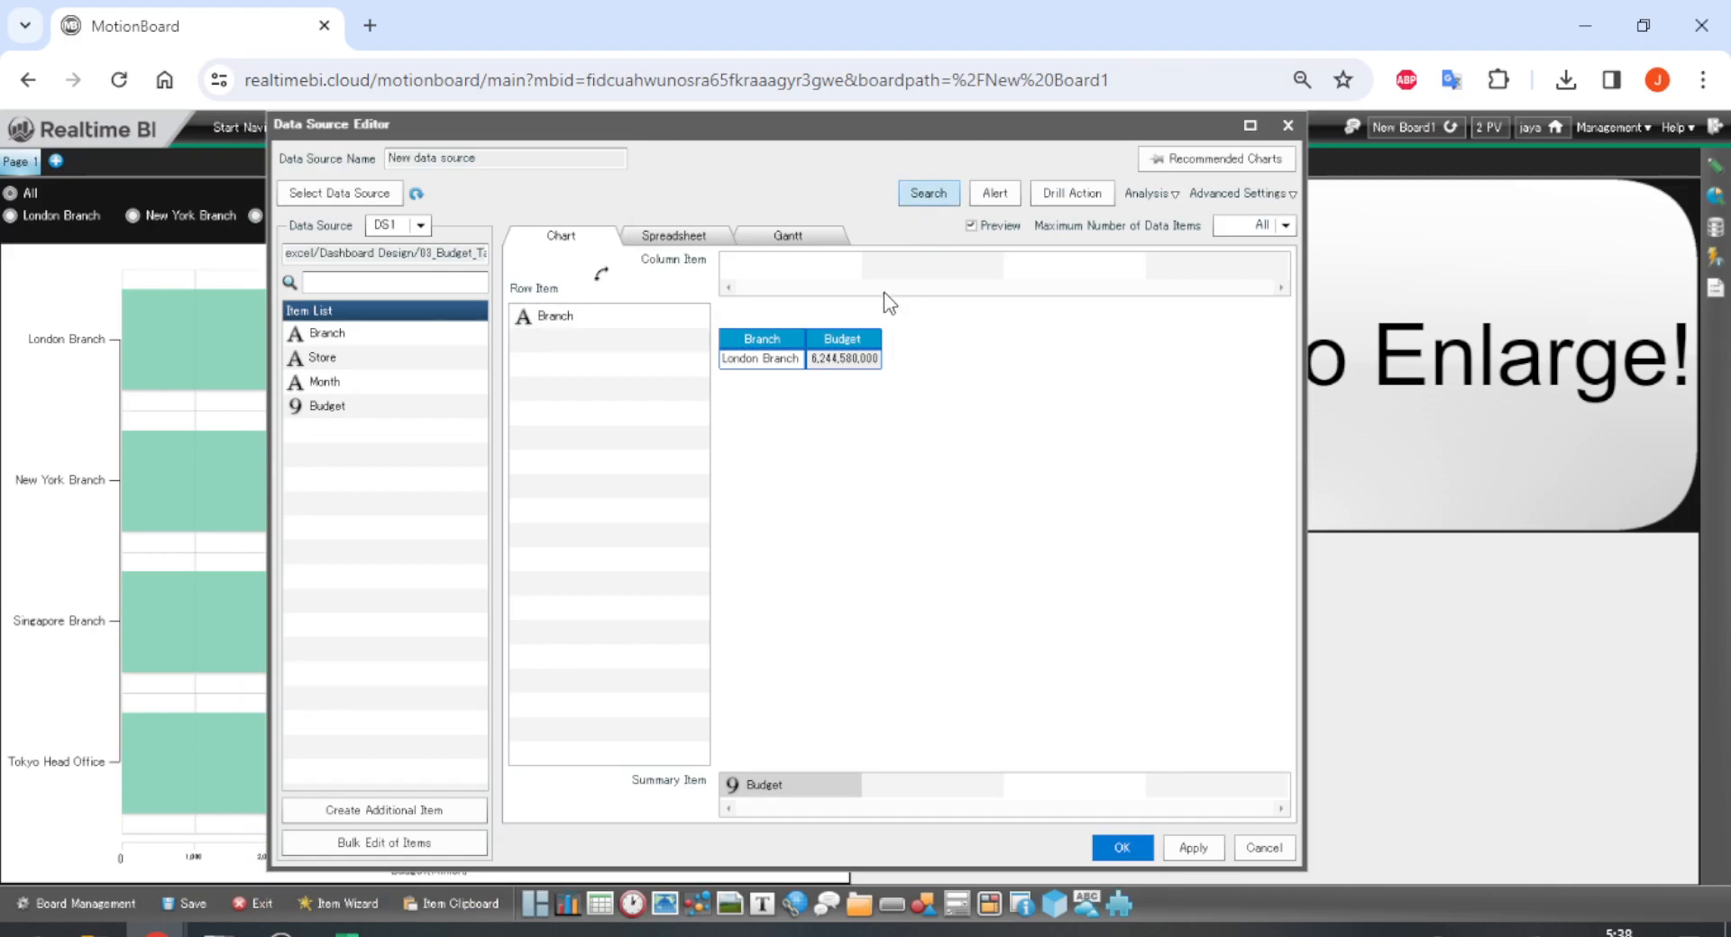
click(821, 688)
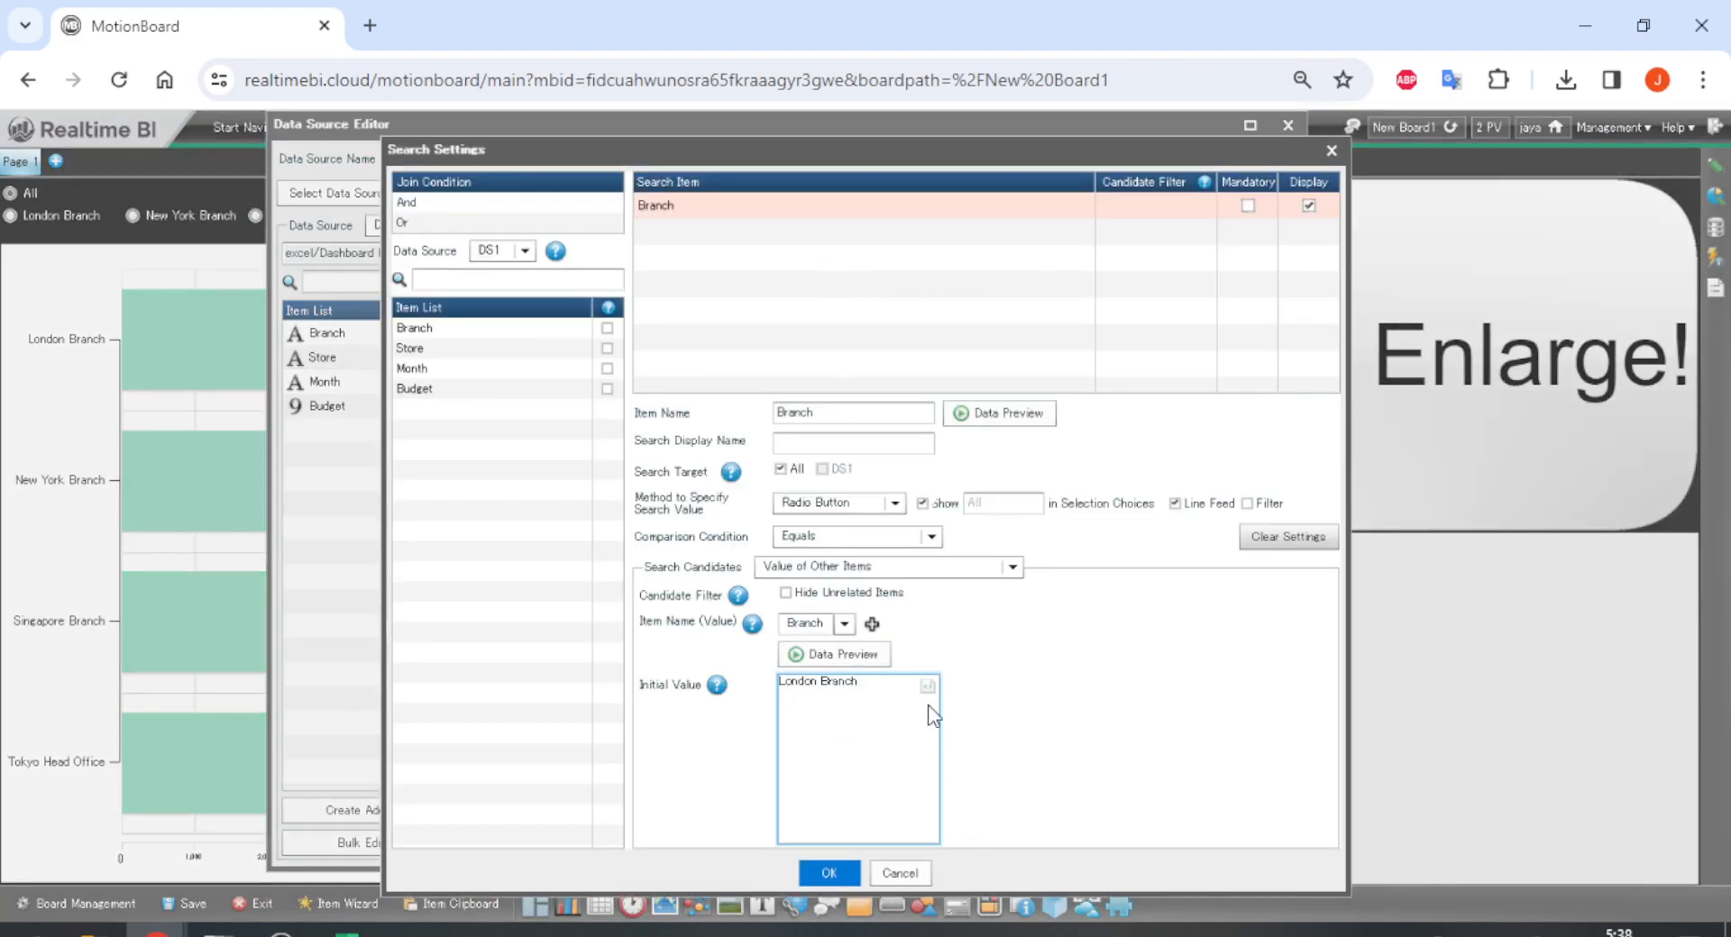
click(1332, 151)
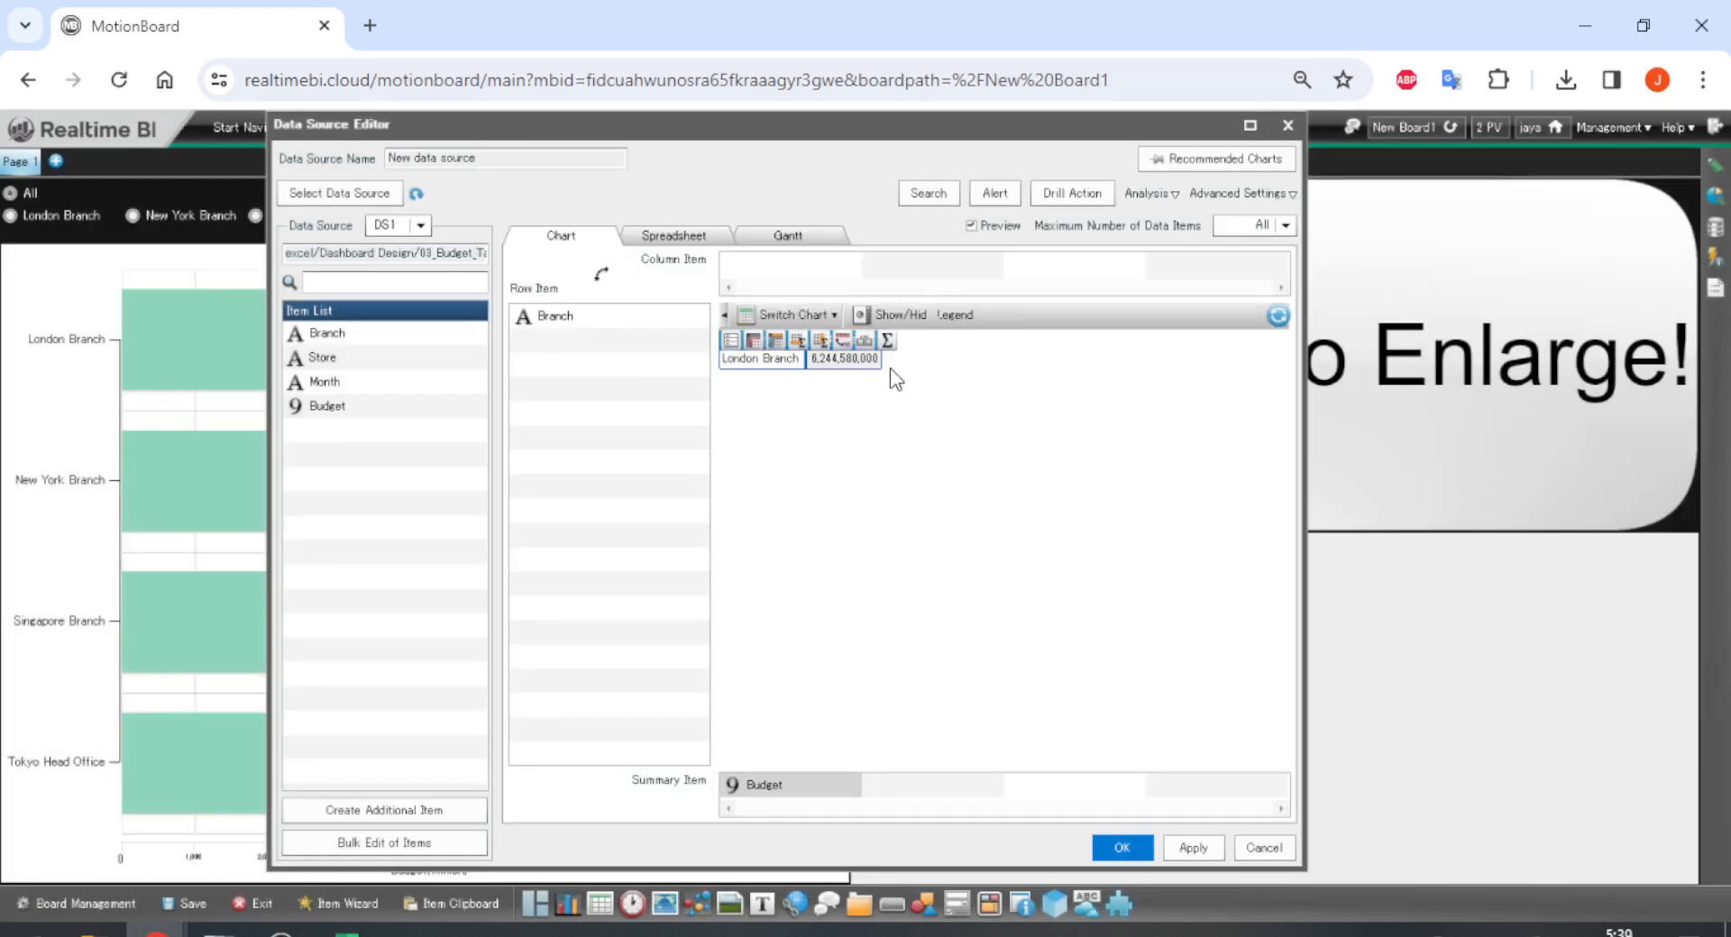
click(1266, 848)
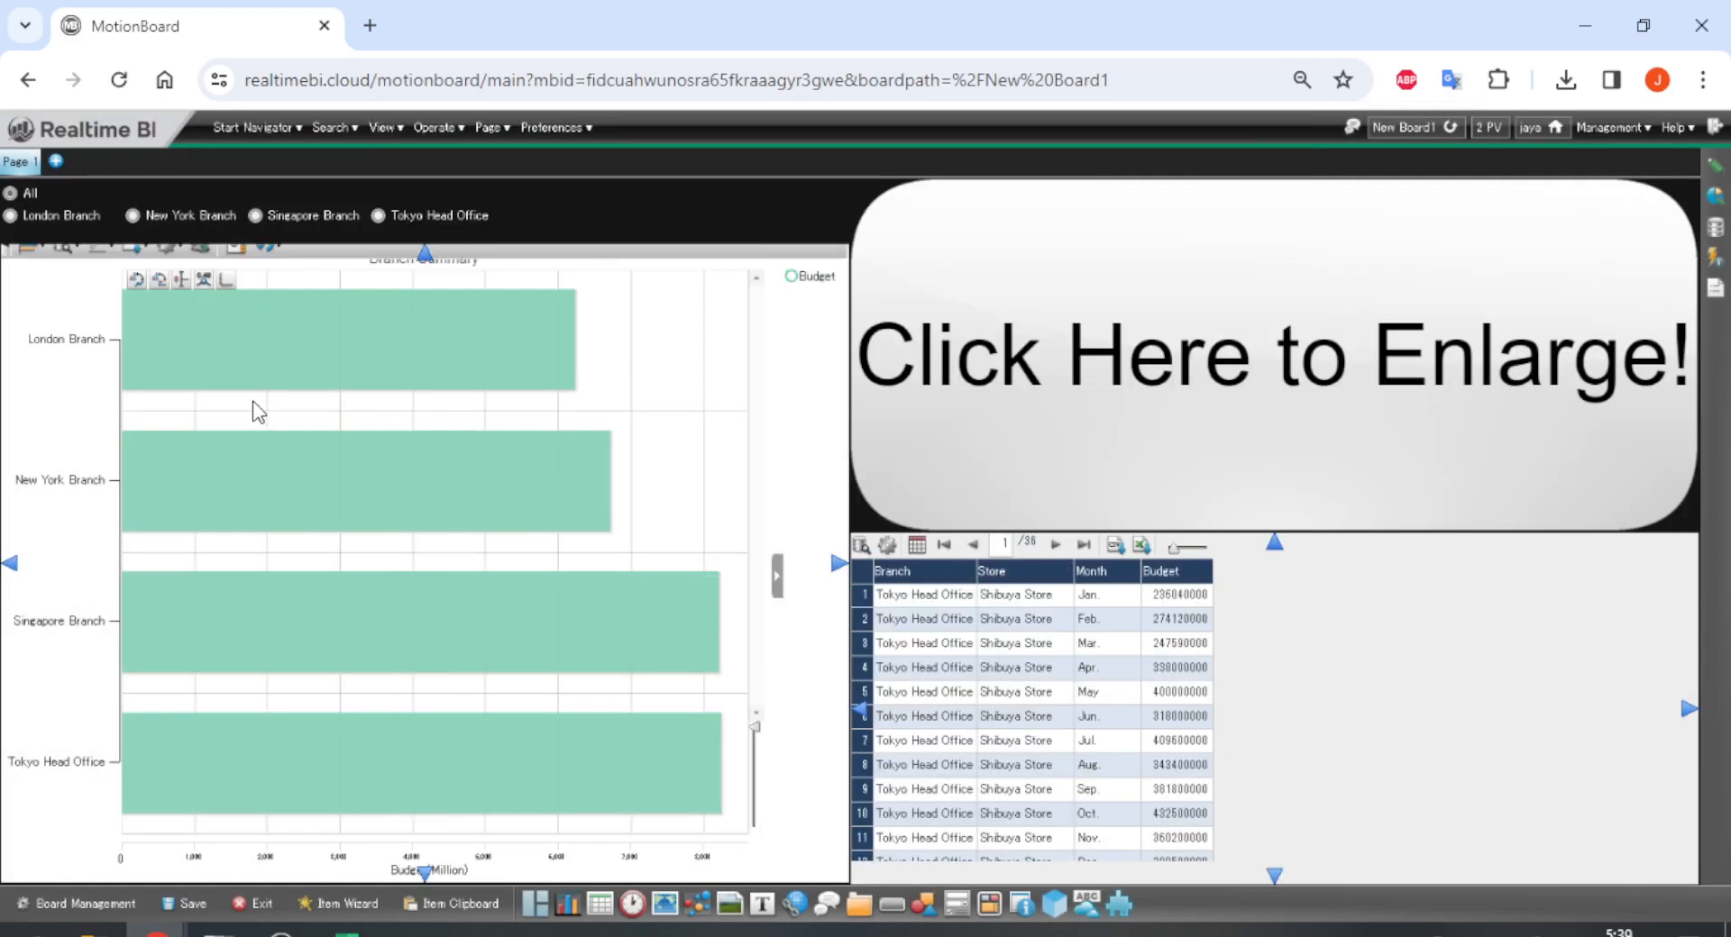
Filter the Branch Summary chart to New York Branch and run the "Click Here to Enlarge!" button's actions on the filtered chart.
click(82, 222)
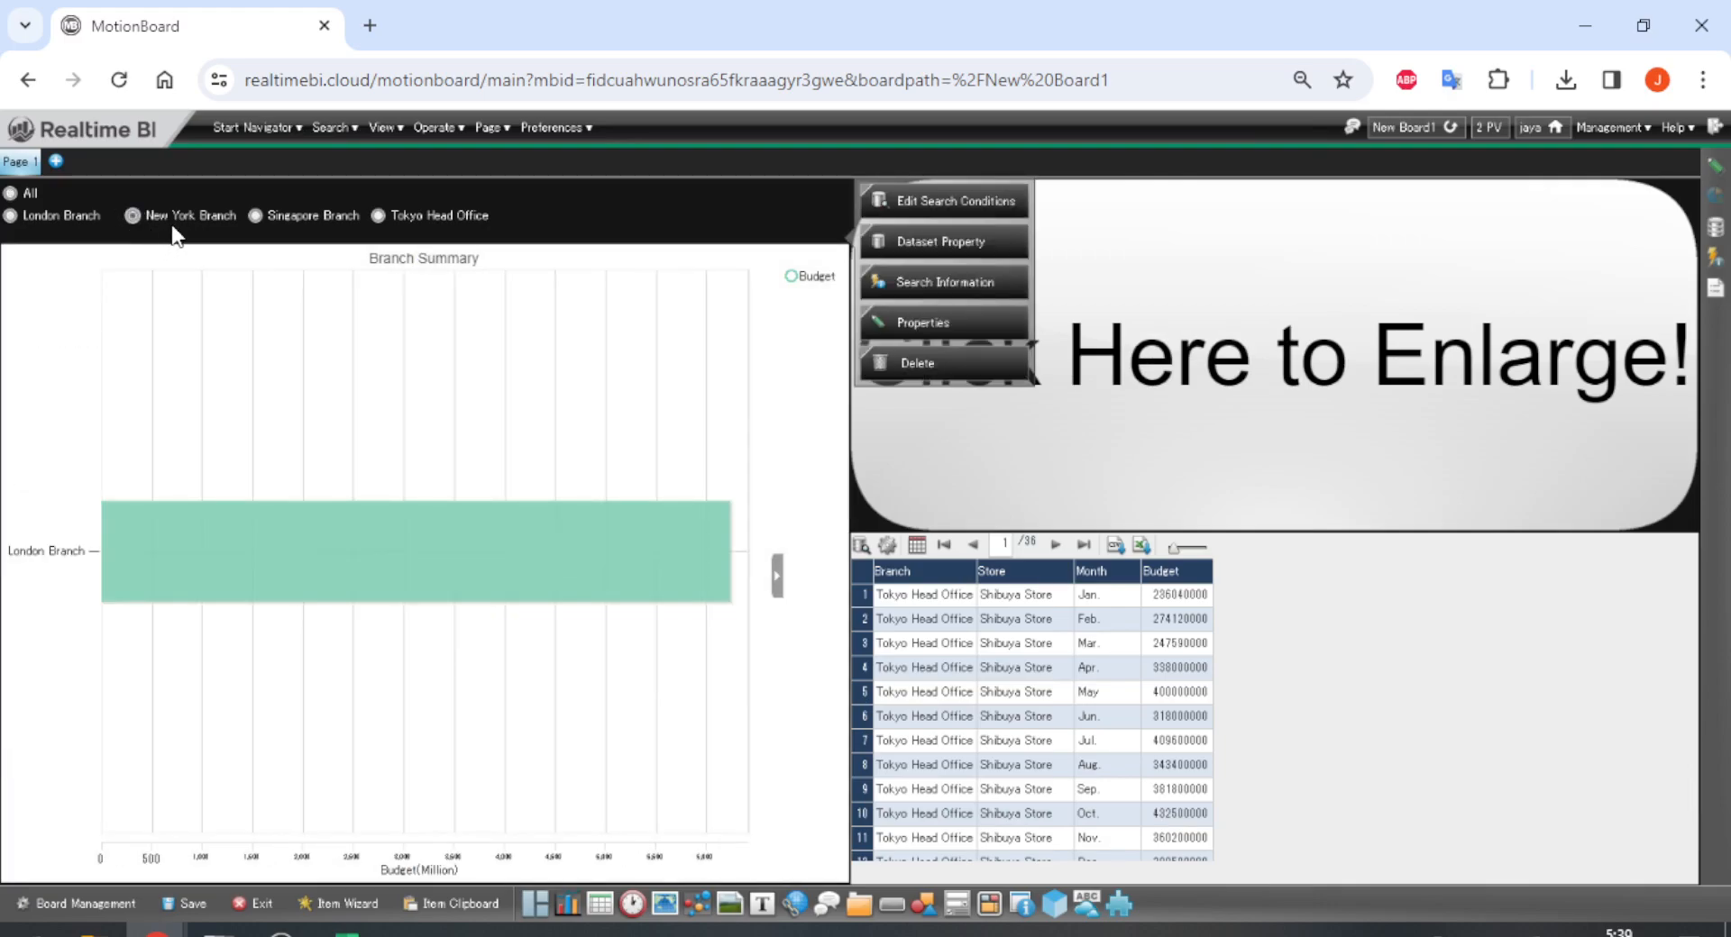
click(173, 225)
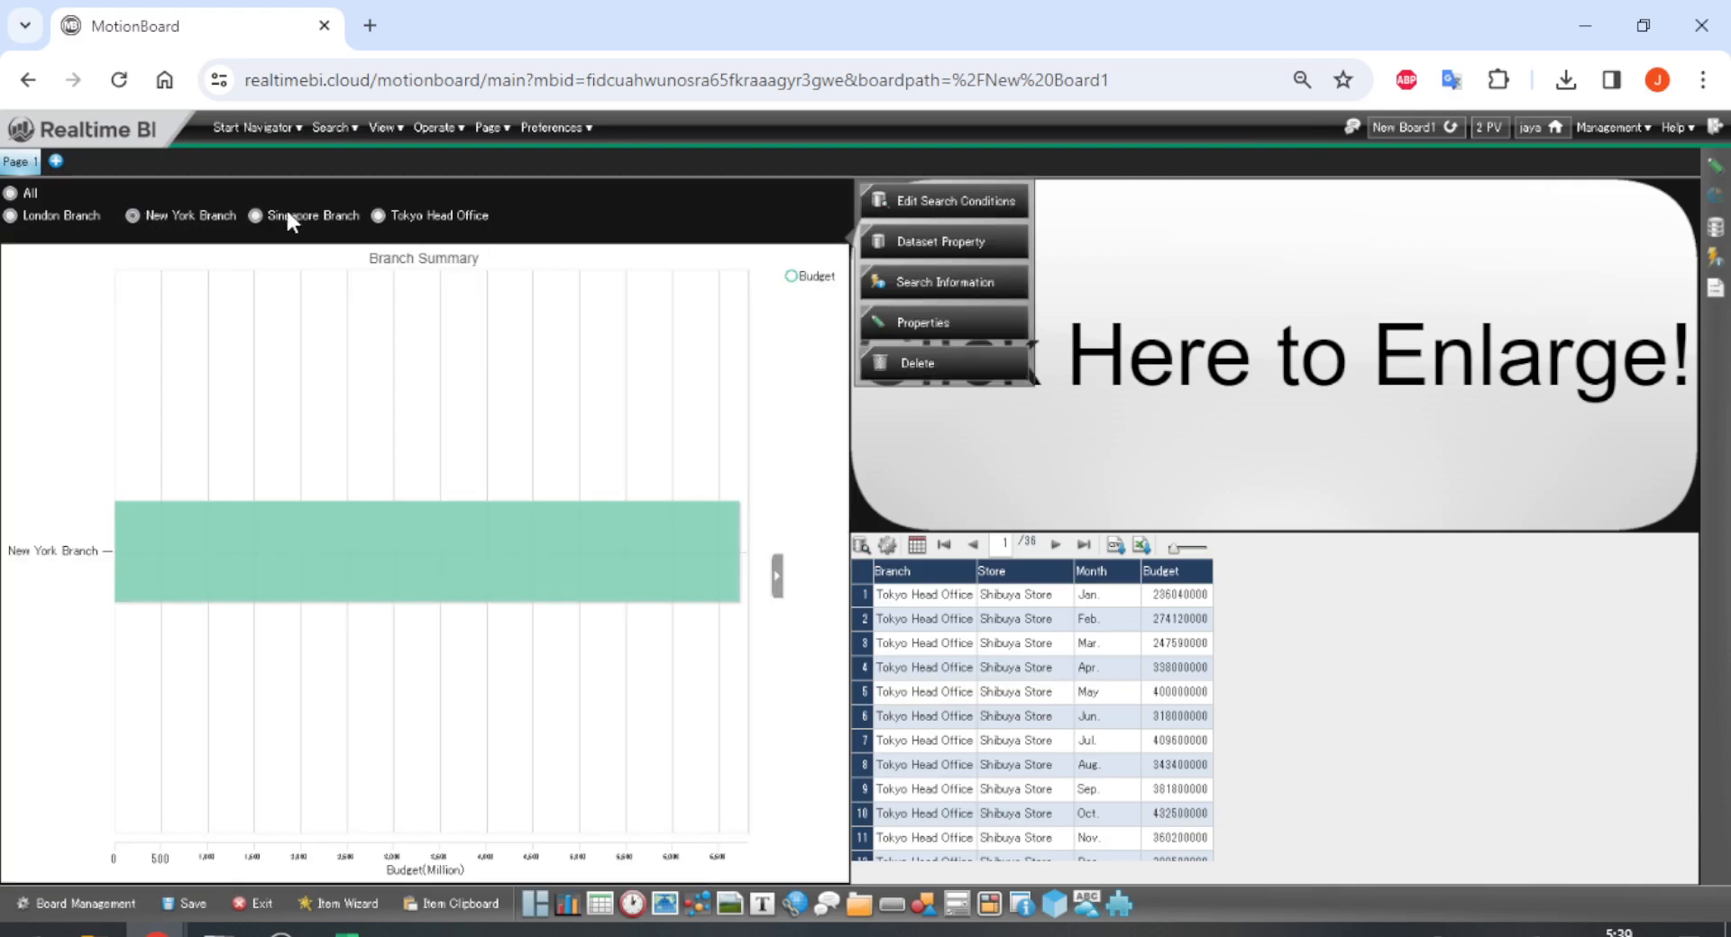
click(1353, 299)
click(1388, 299)
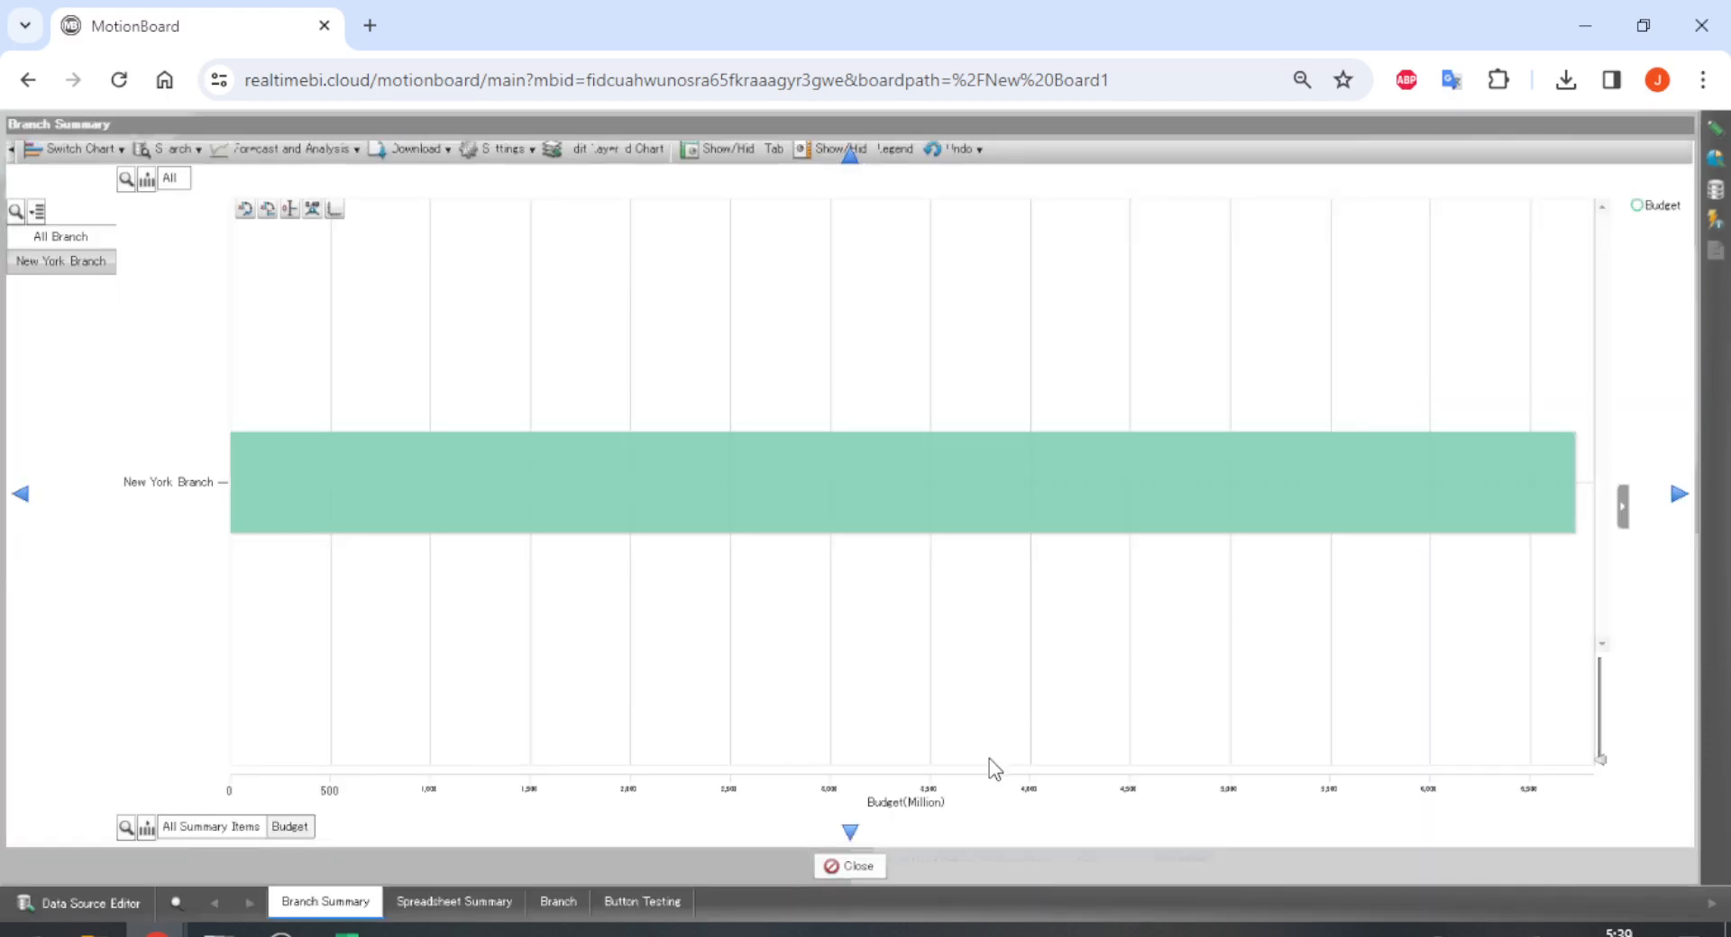
click(853, 869)
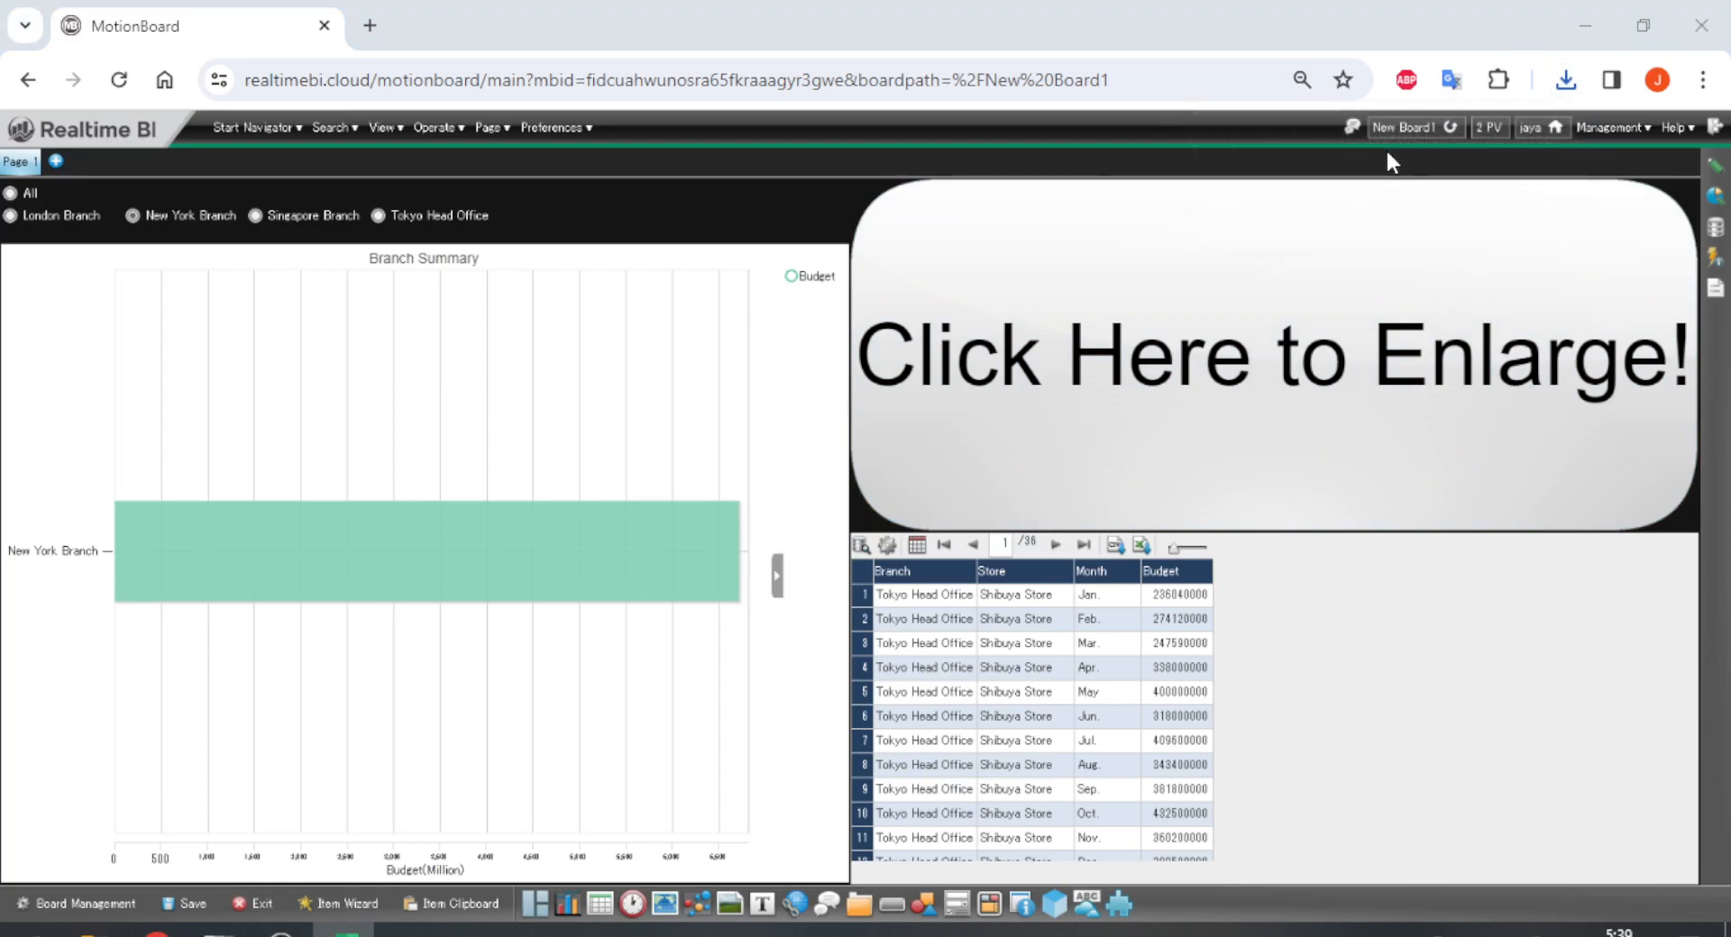
Compare the downloaded New York Branch workbook with the filtered Branch Summary chart, and close both open Branch Summary workbooks.
mouse_move(769, 629)
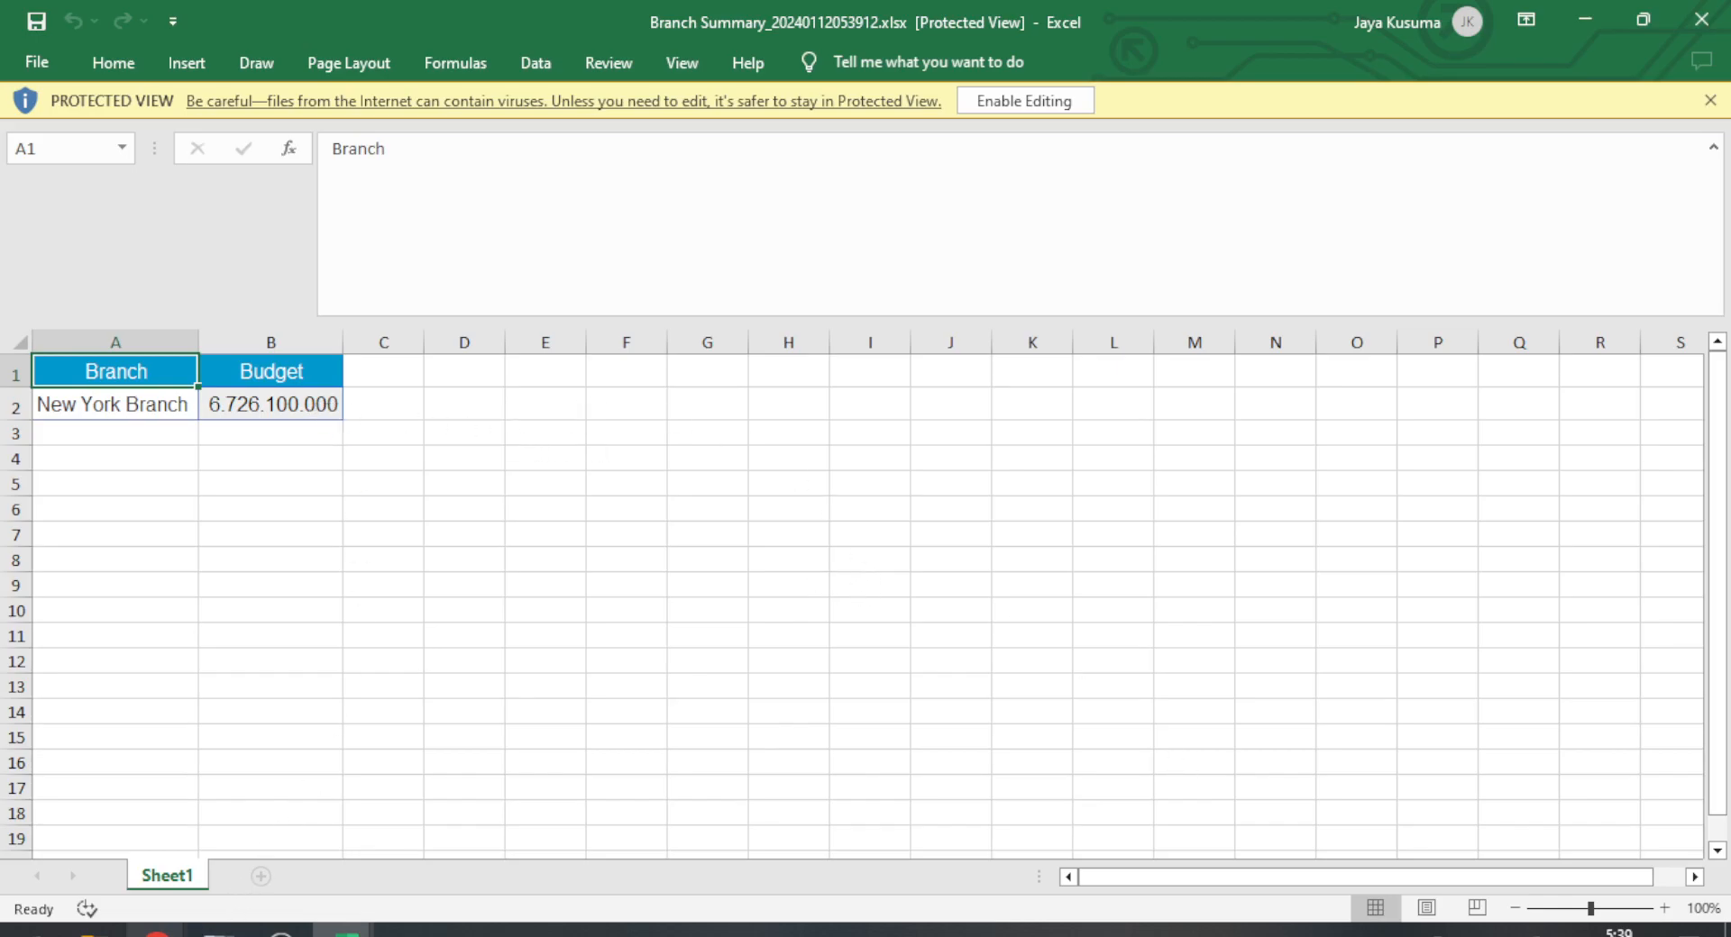
mouse_move(157, 930)
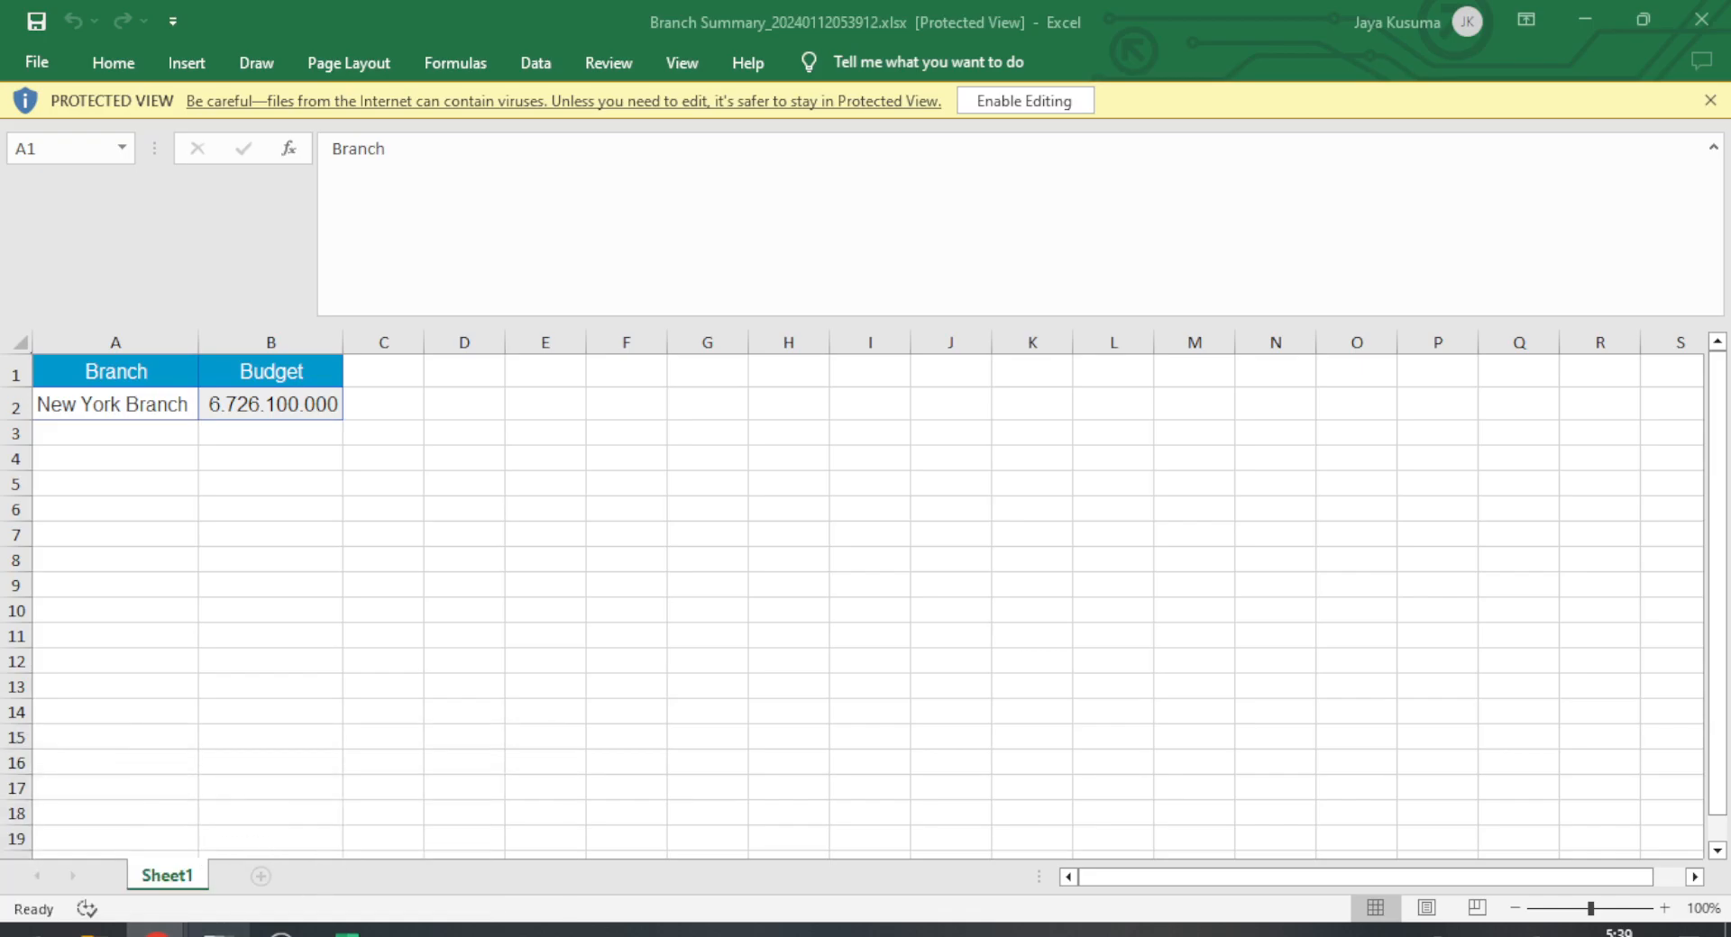
click(414, 834)
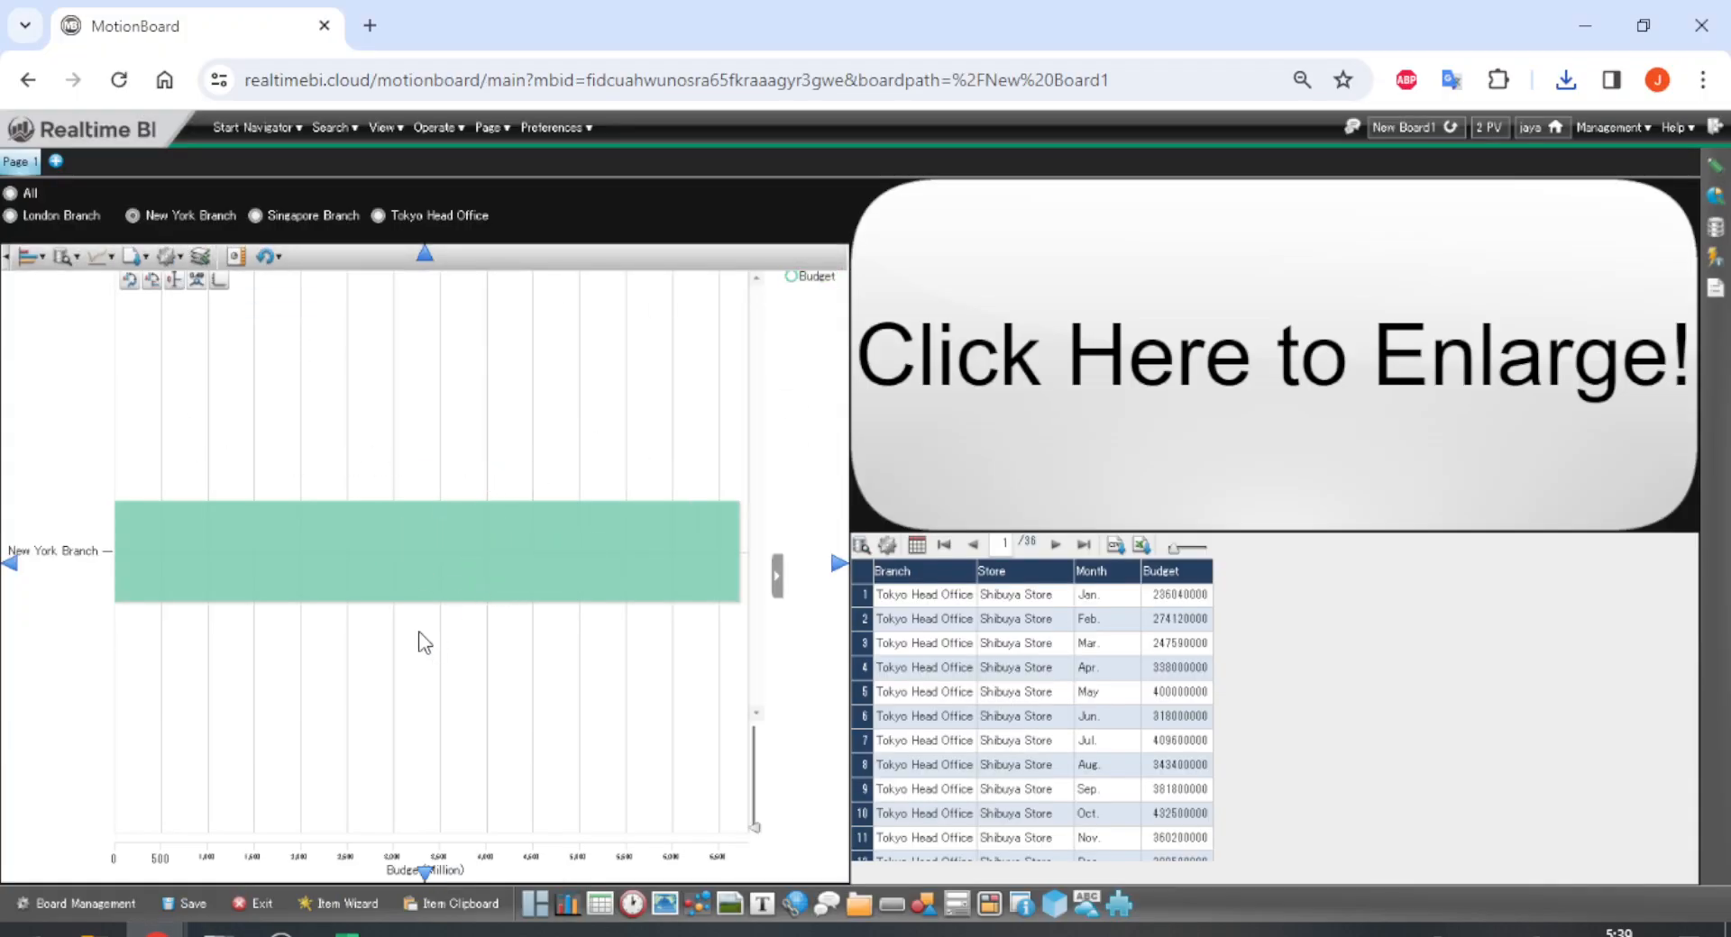
mouse_move(348, 931)
click(442, 865)
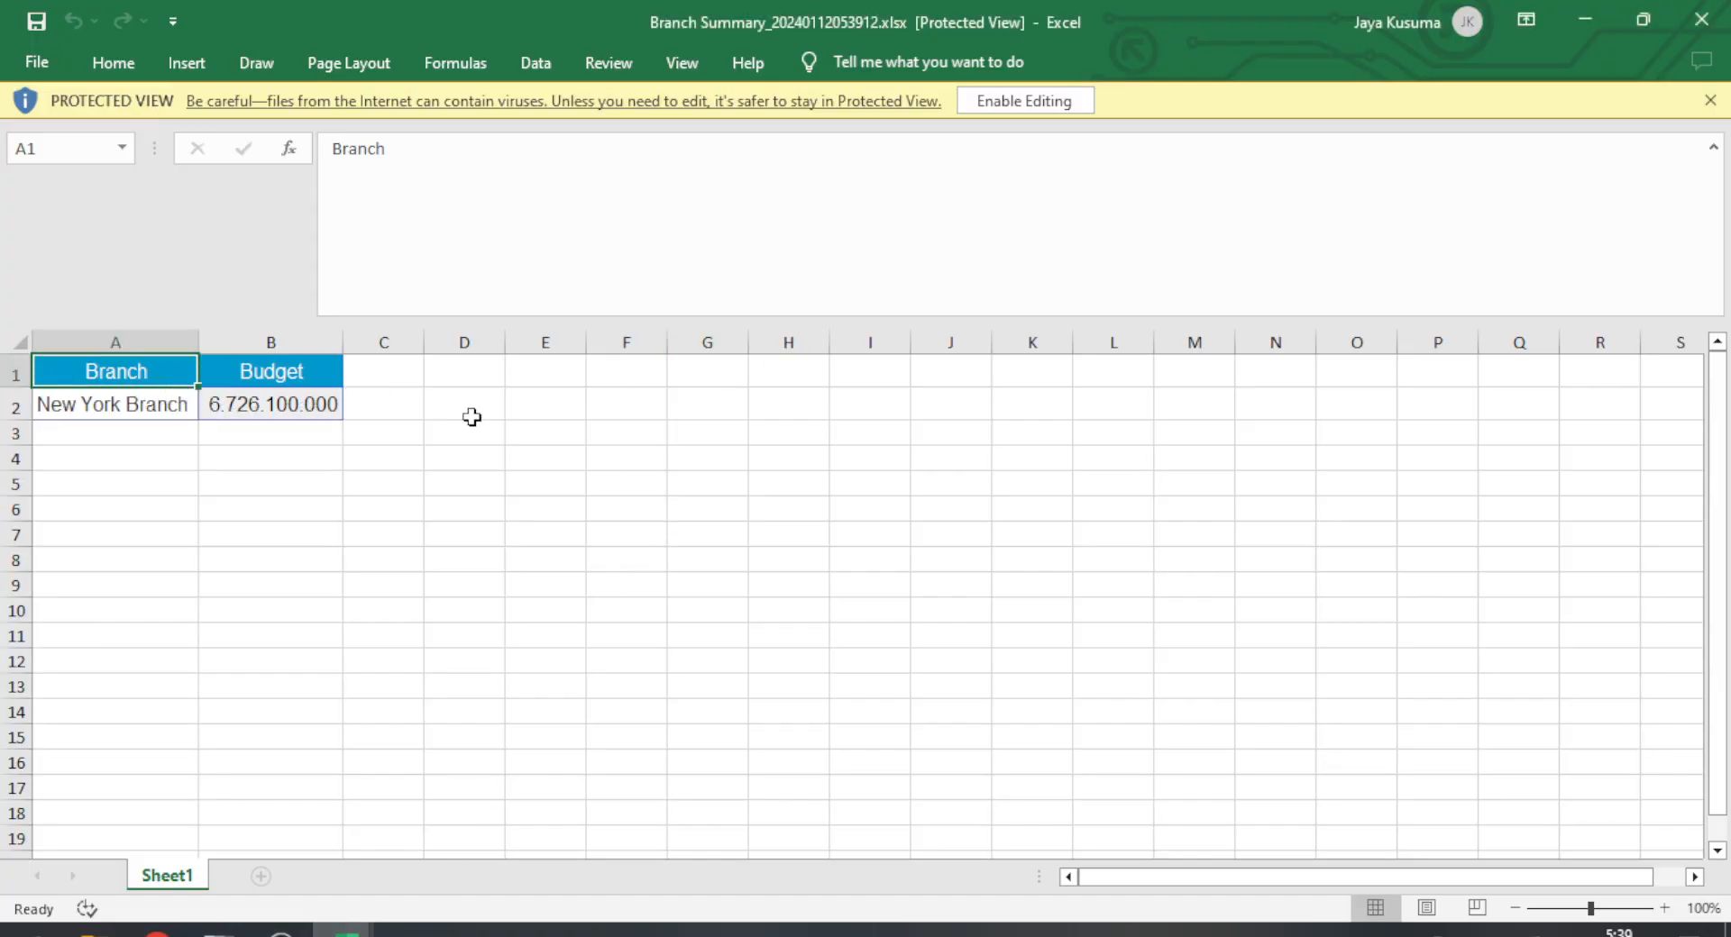
click(1712, 27)
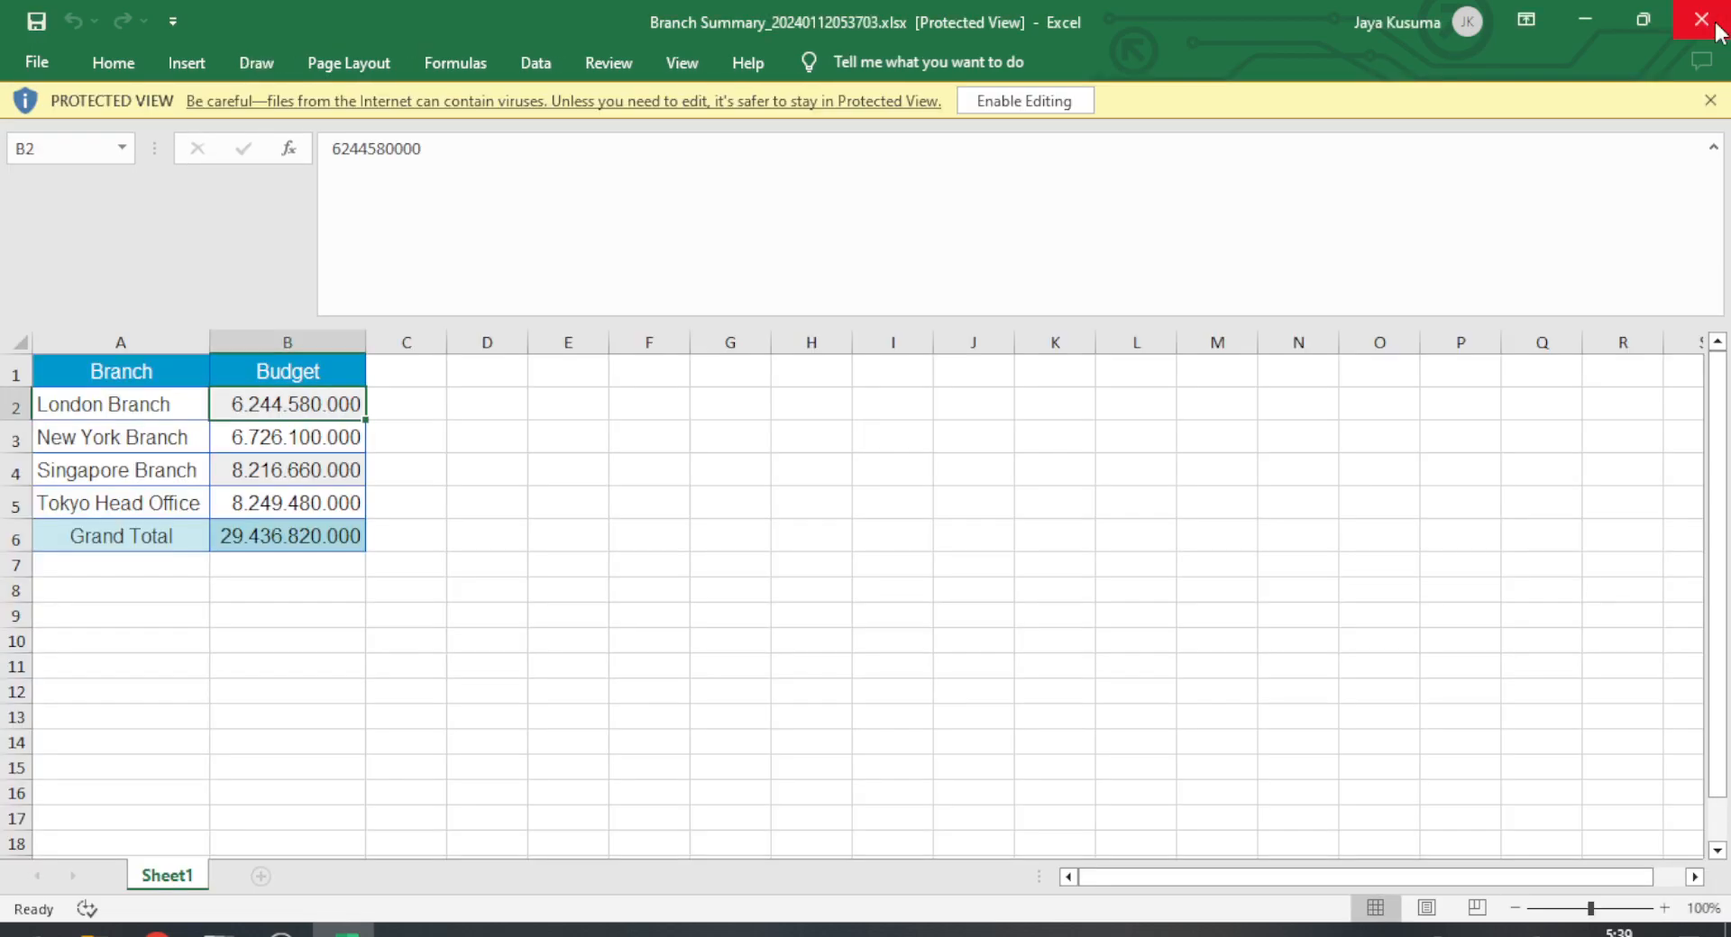
click(1718, 30)
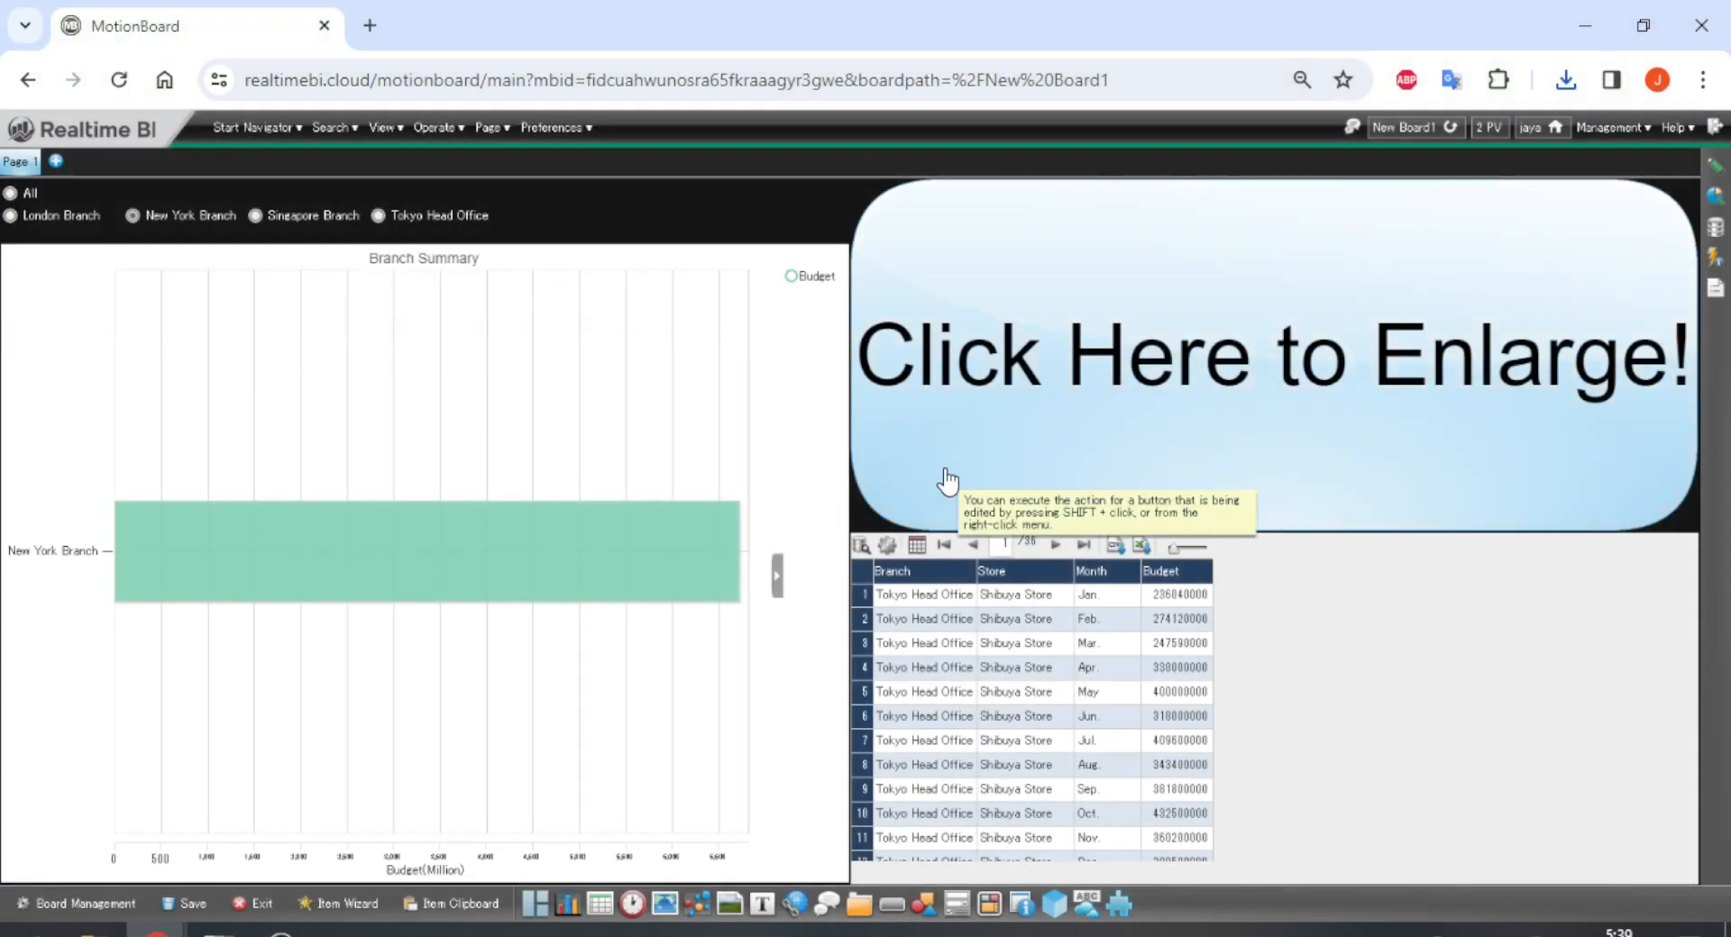
click(568, 544)
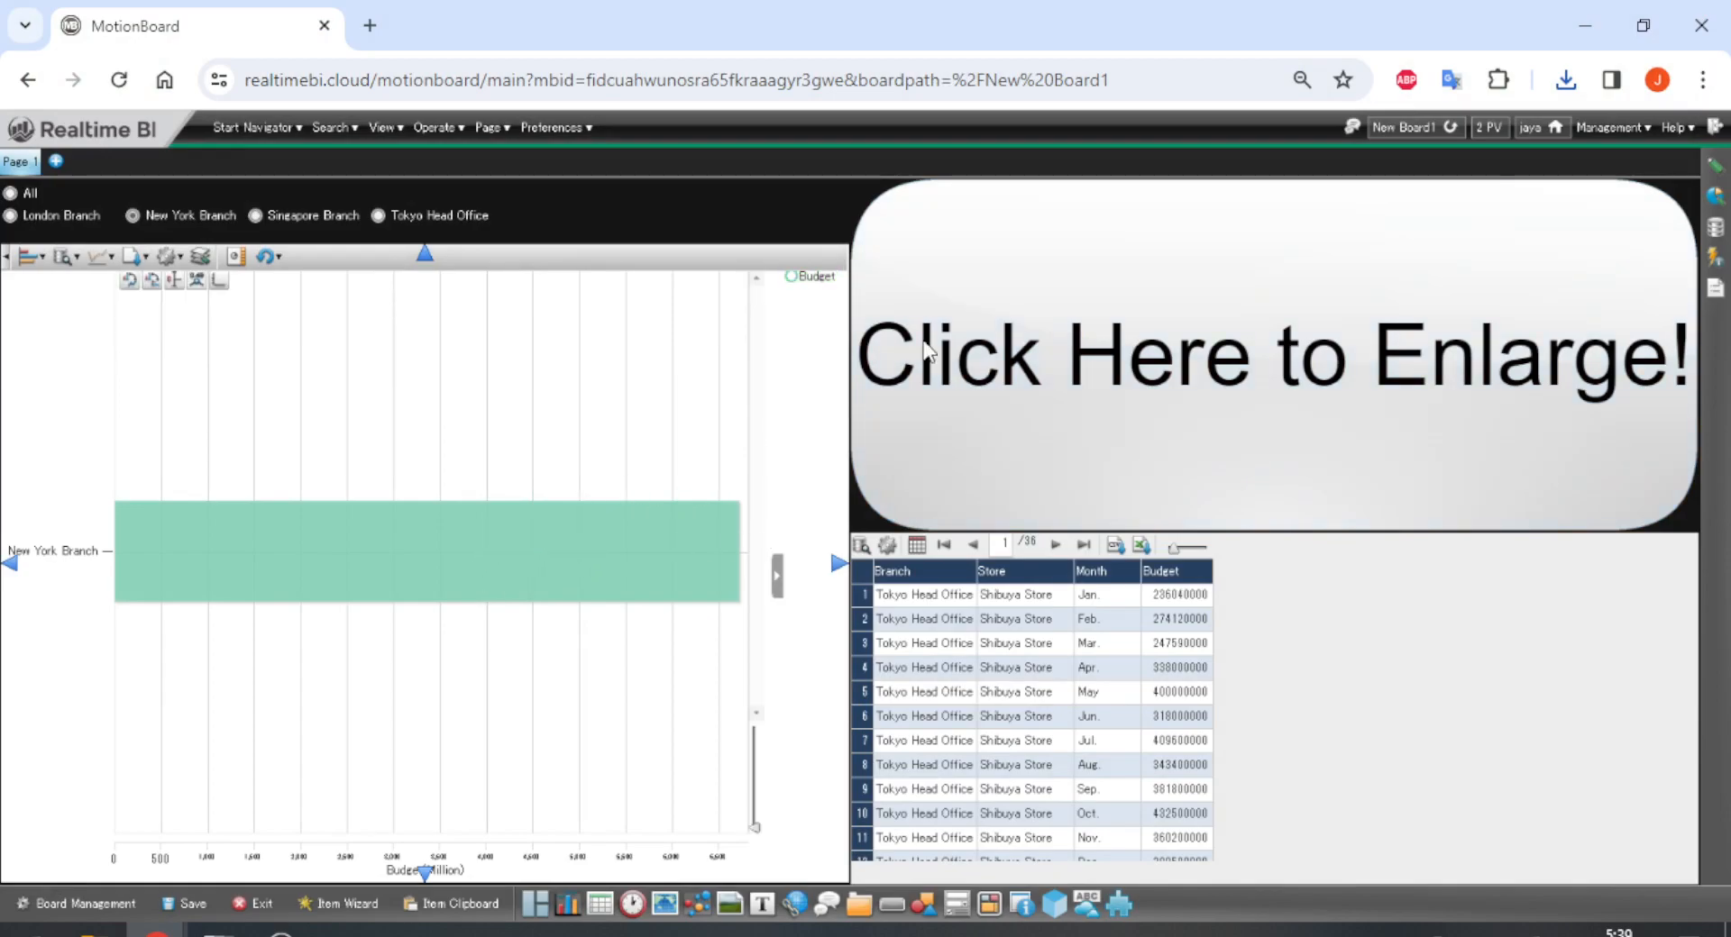
Change the enlarge button's second action to a Spreadsheet Action performing EXCEL Download on Spreadsheet Summary.
click(1075, 341)
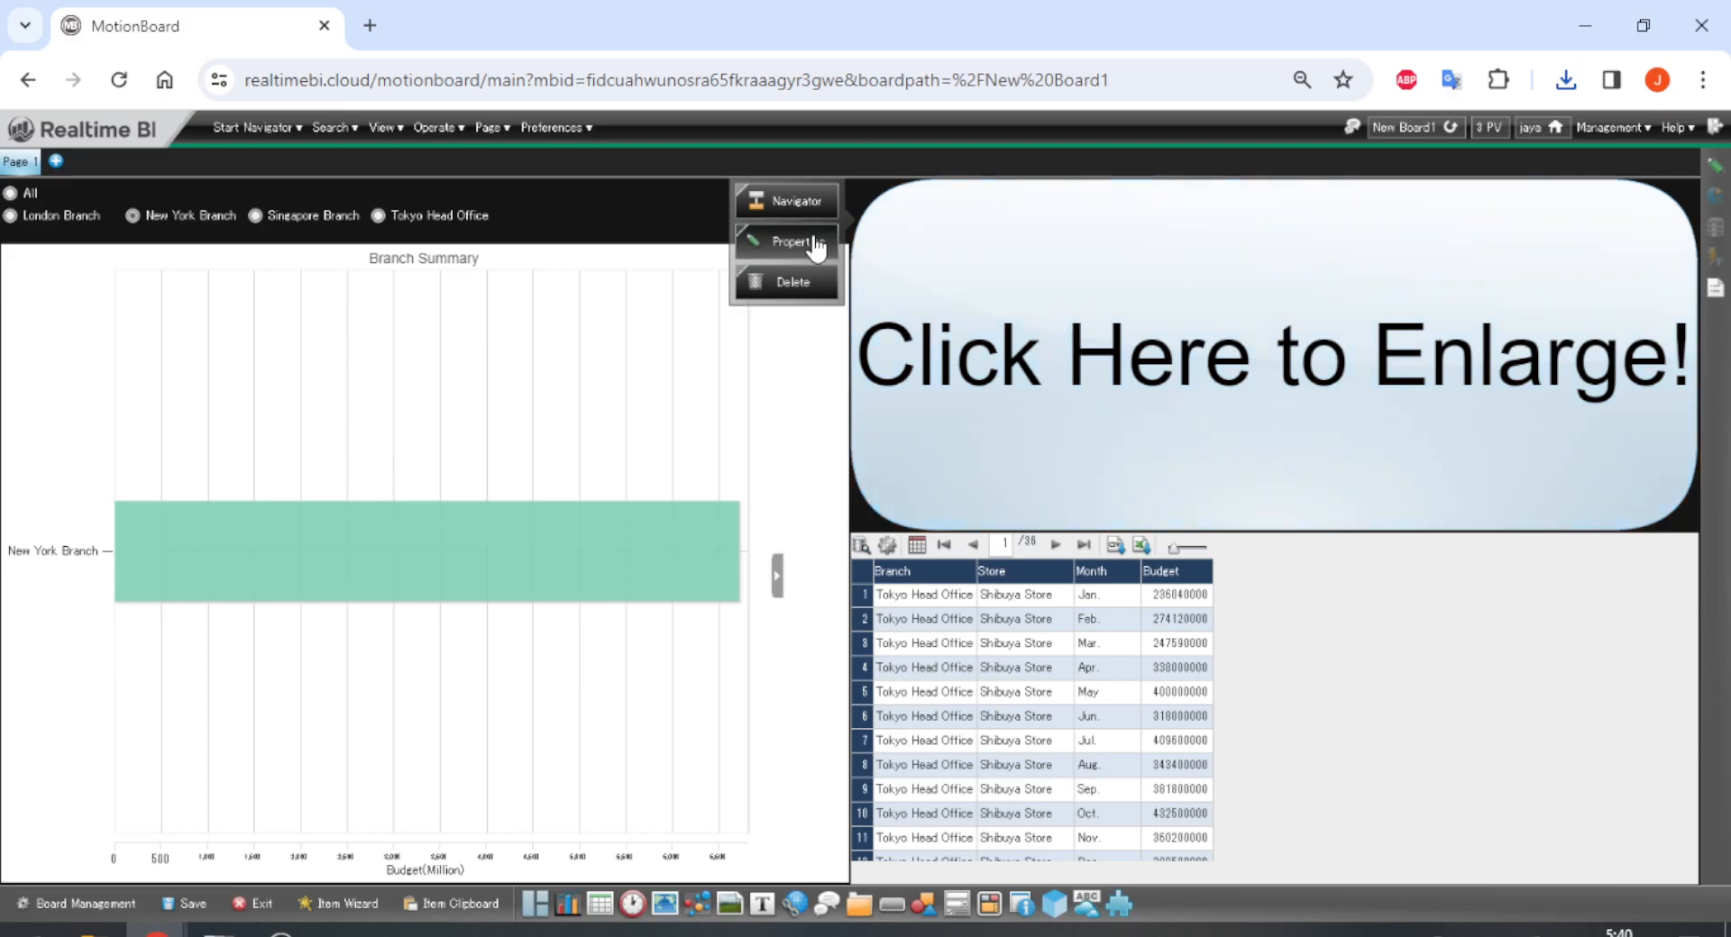
click(754, 240)
click(1640, 664)
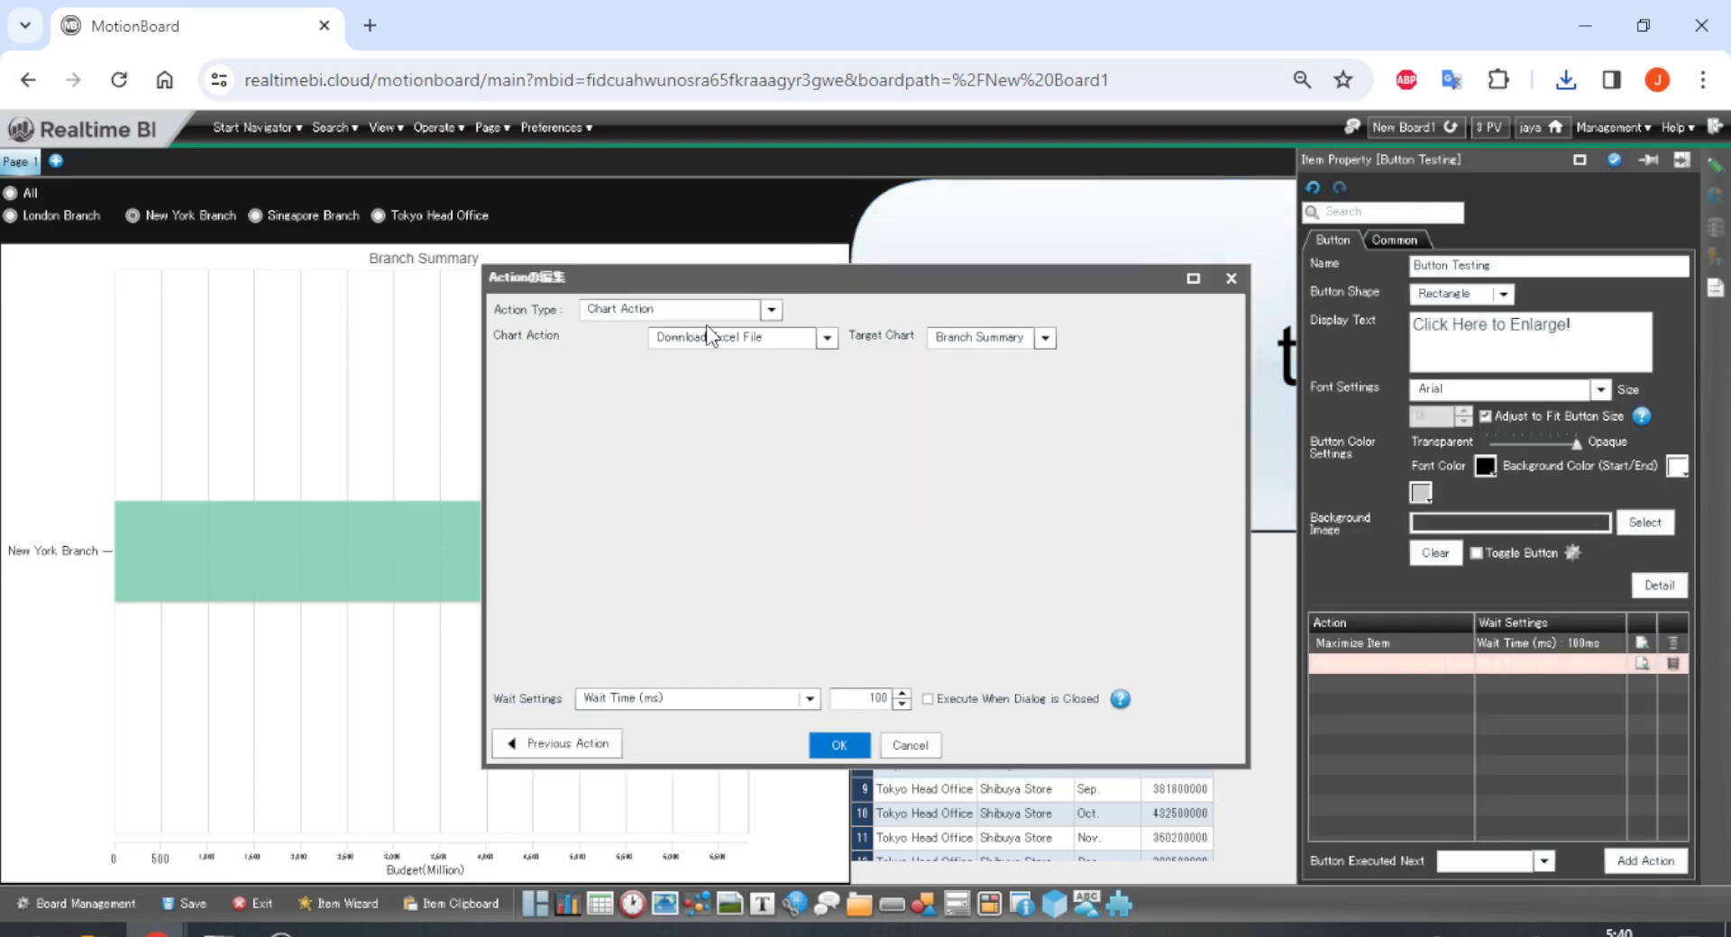
click(771, 310)
click(760, 372)
click(837, 344)
scroll(781, 418, down, 5)
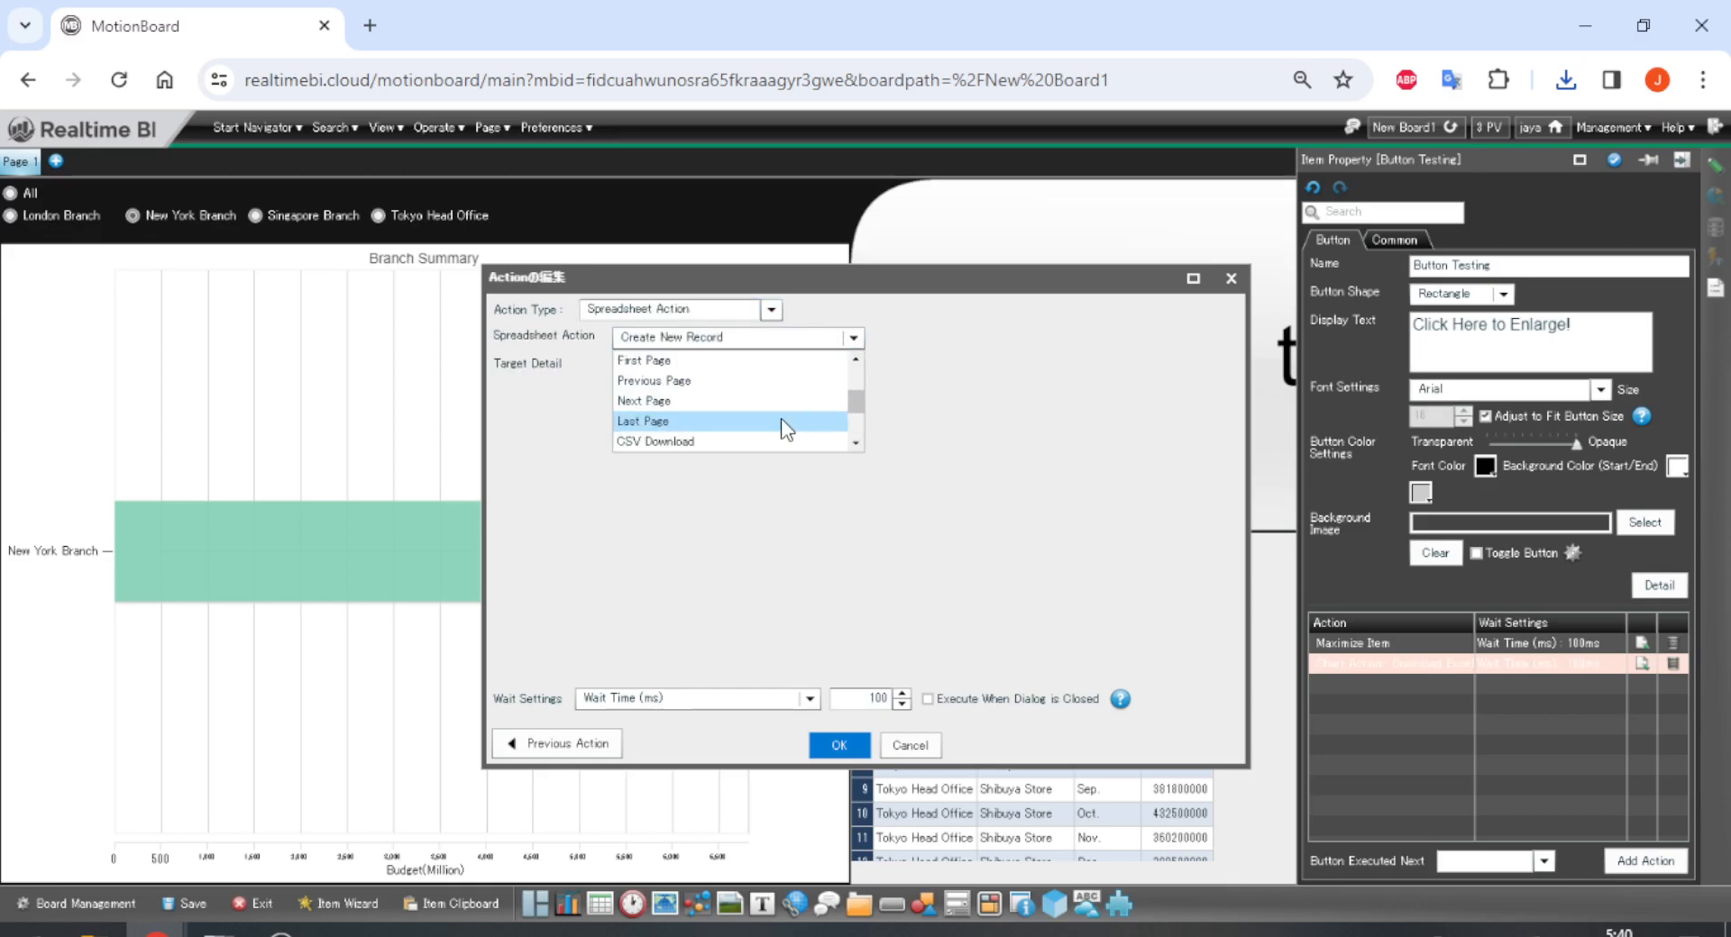
scroll(756, 402, up, 1)
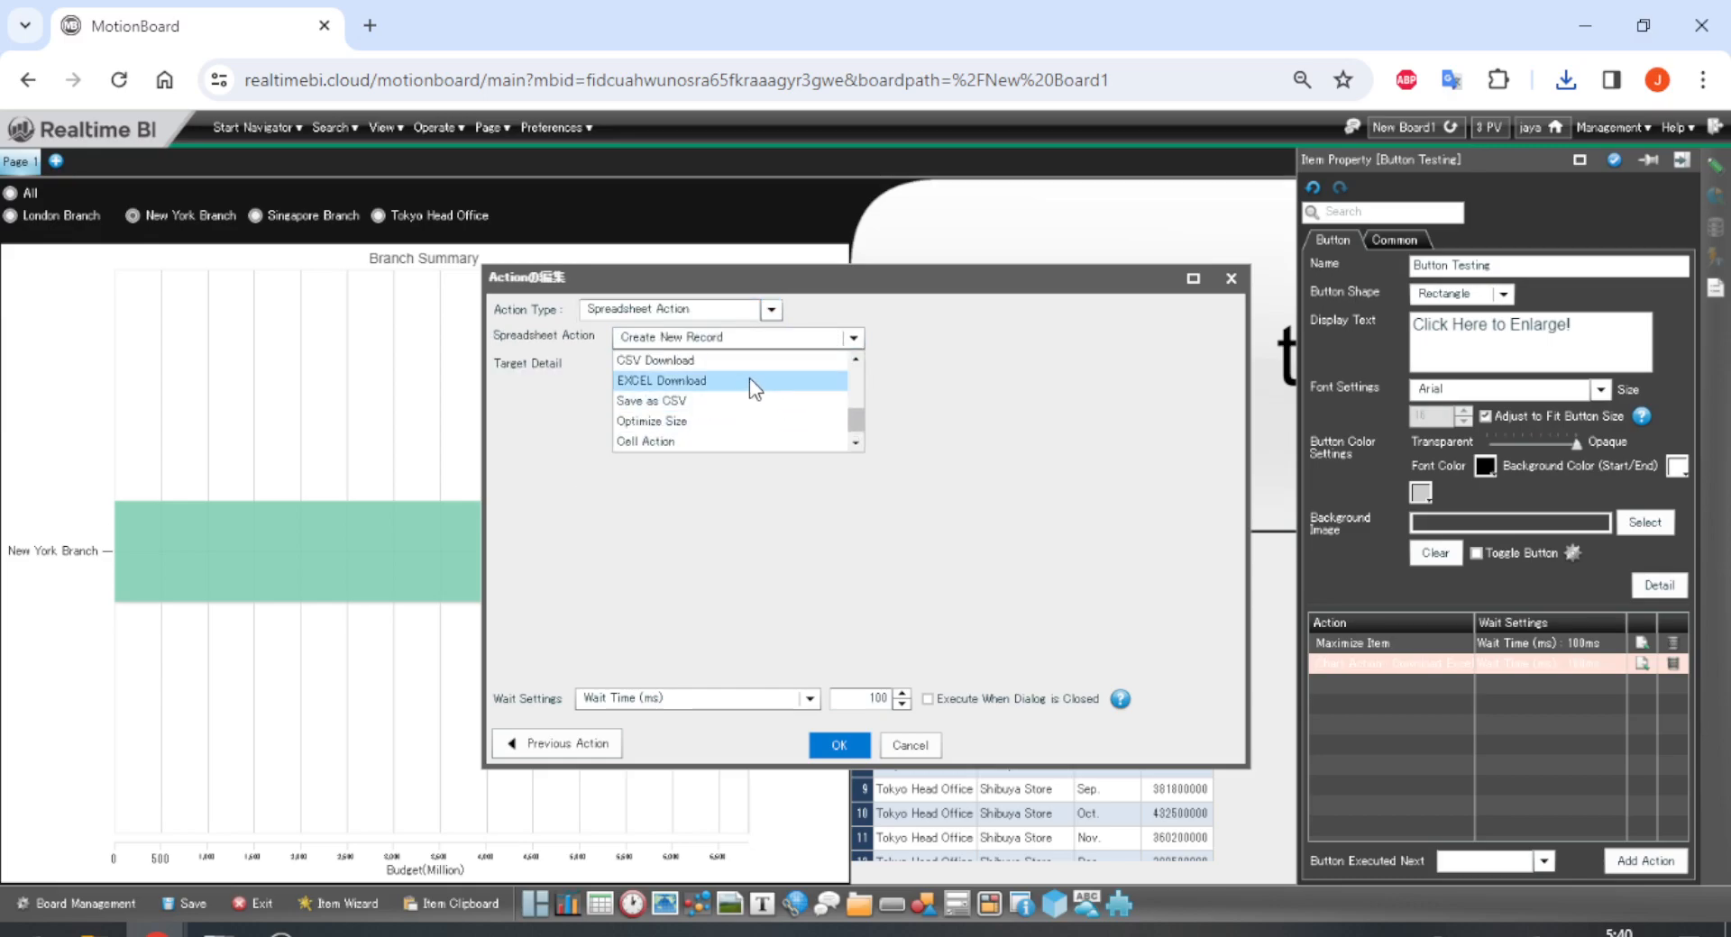
click(749, 377)
click(764, 368)
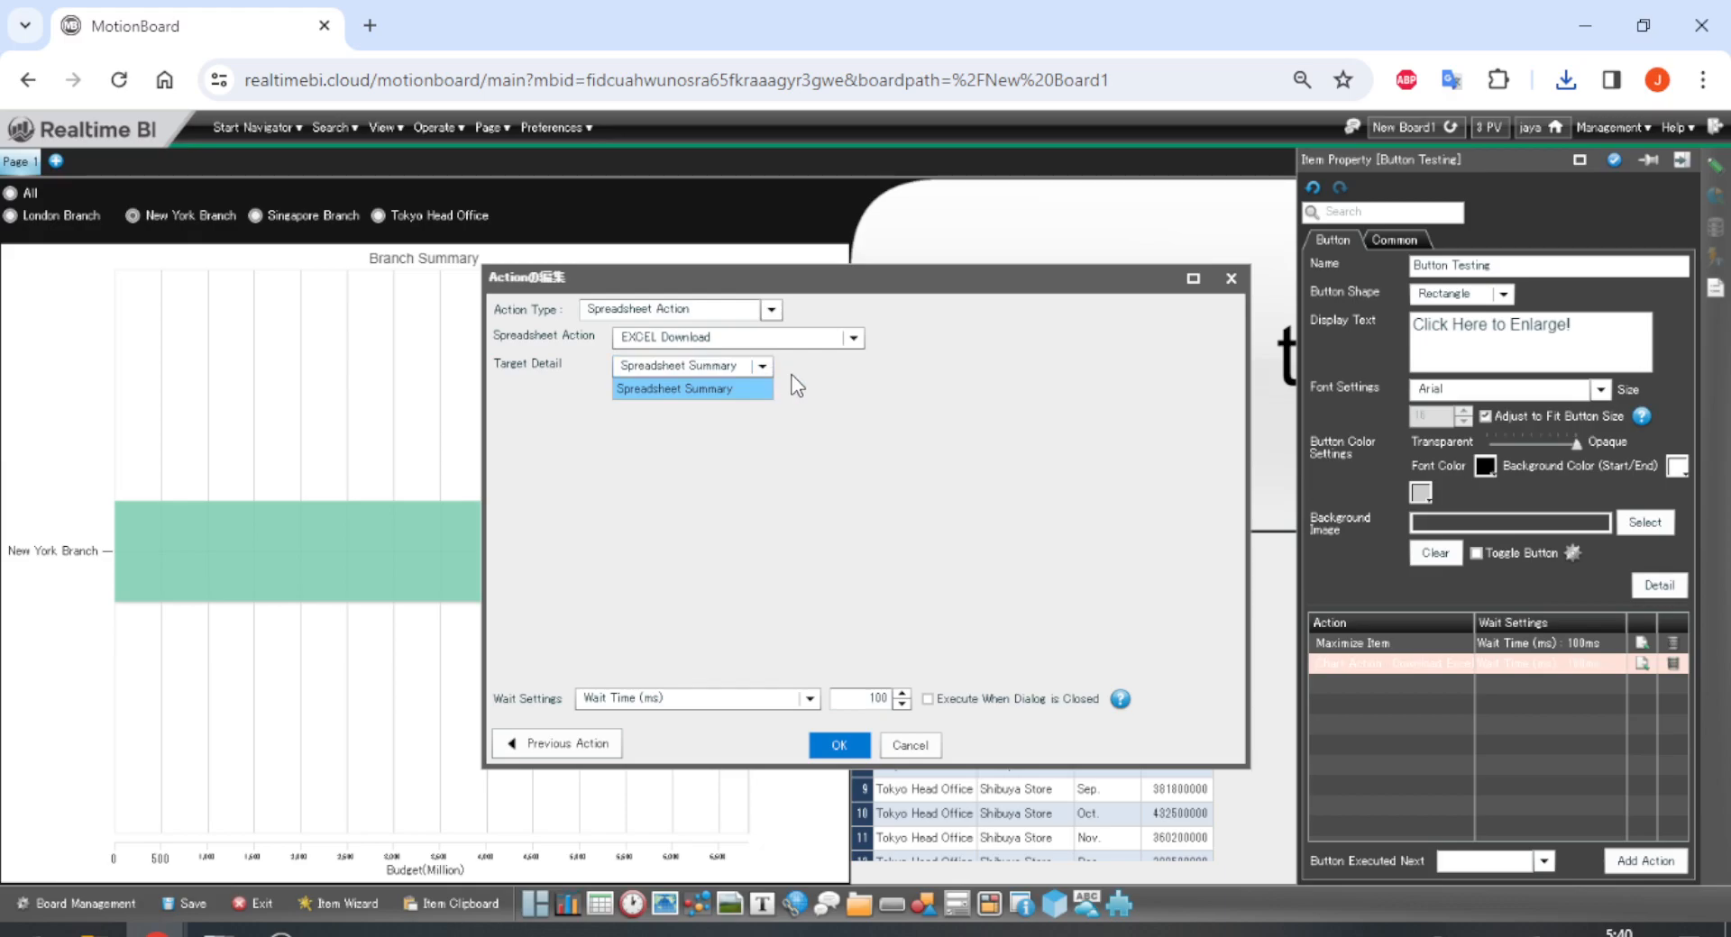
click(791, 377)
Review the other spreadsheet actions, keep EXCEL Download selected, apply the action and close the button's properties.
click(712, 343)
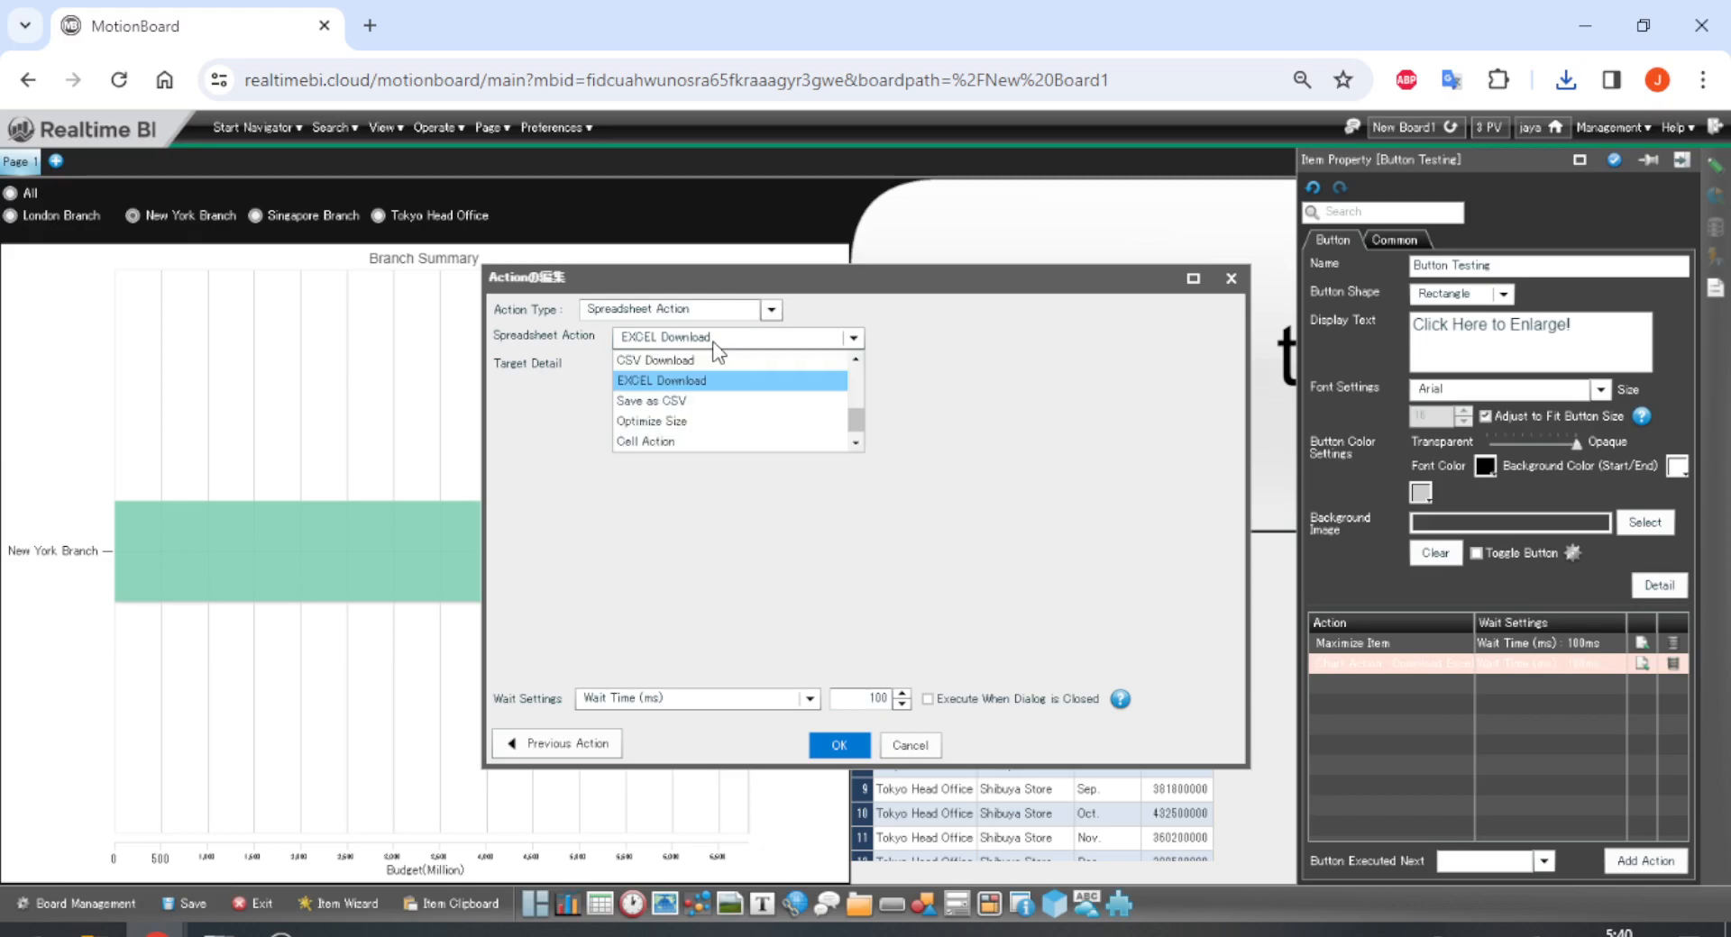
click(741, 389)
click(781, 339)
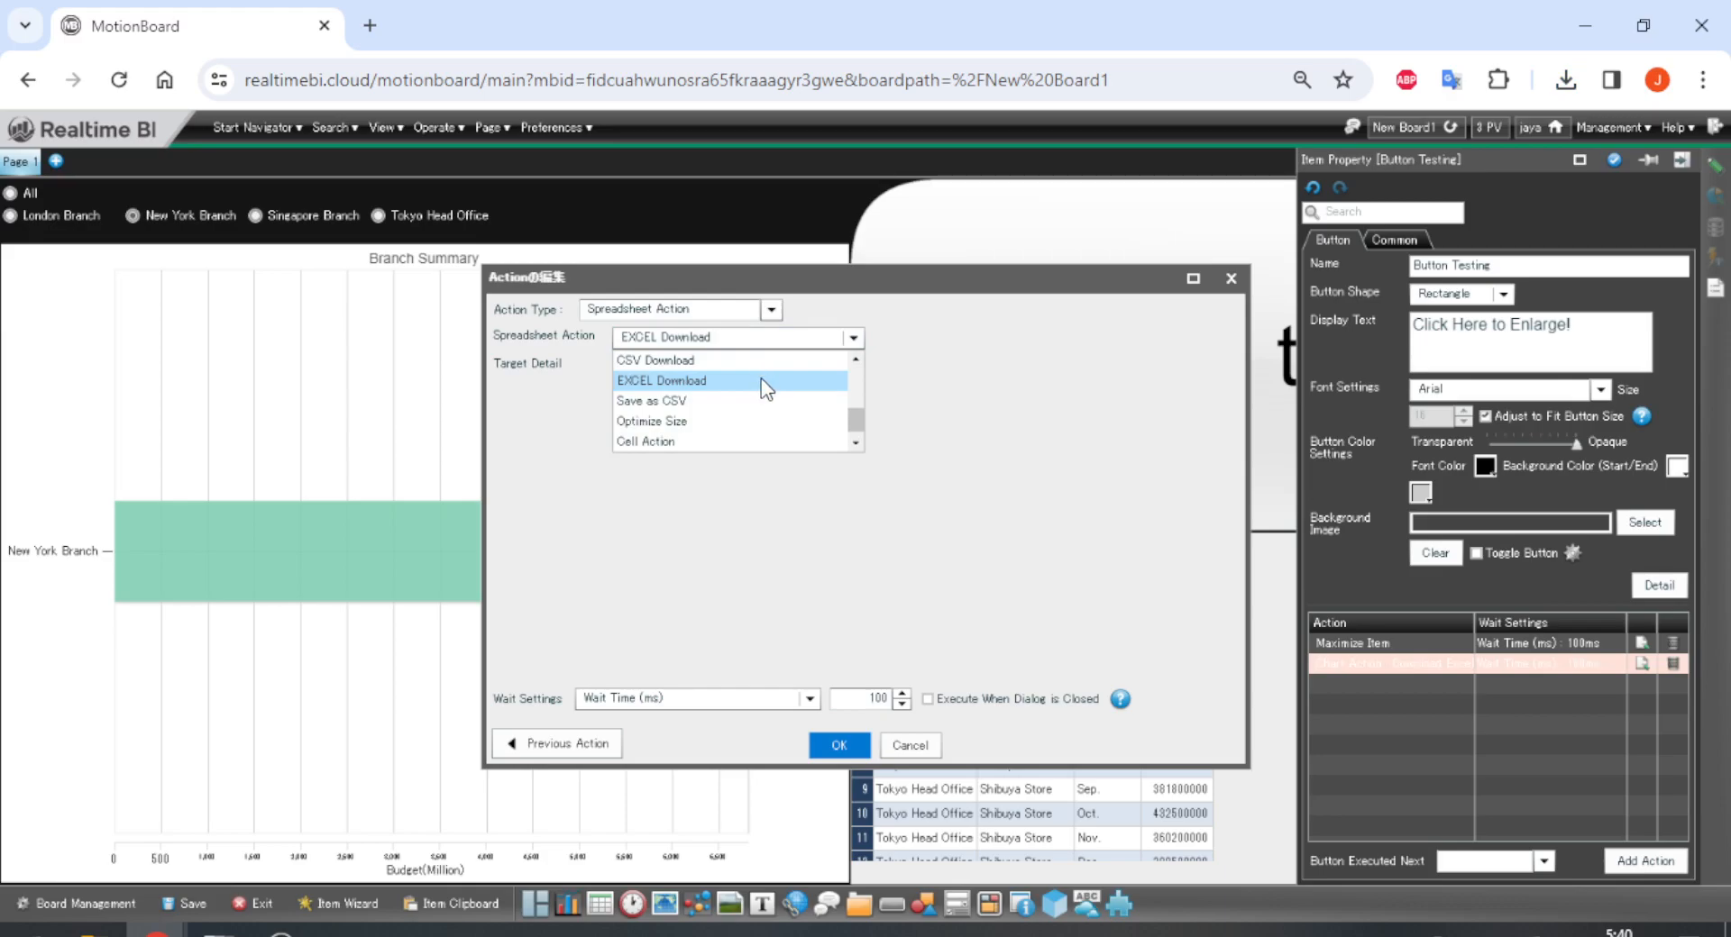
scroll(724, 401, up, 1)
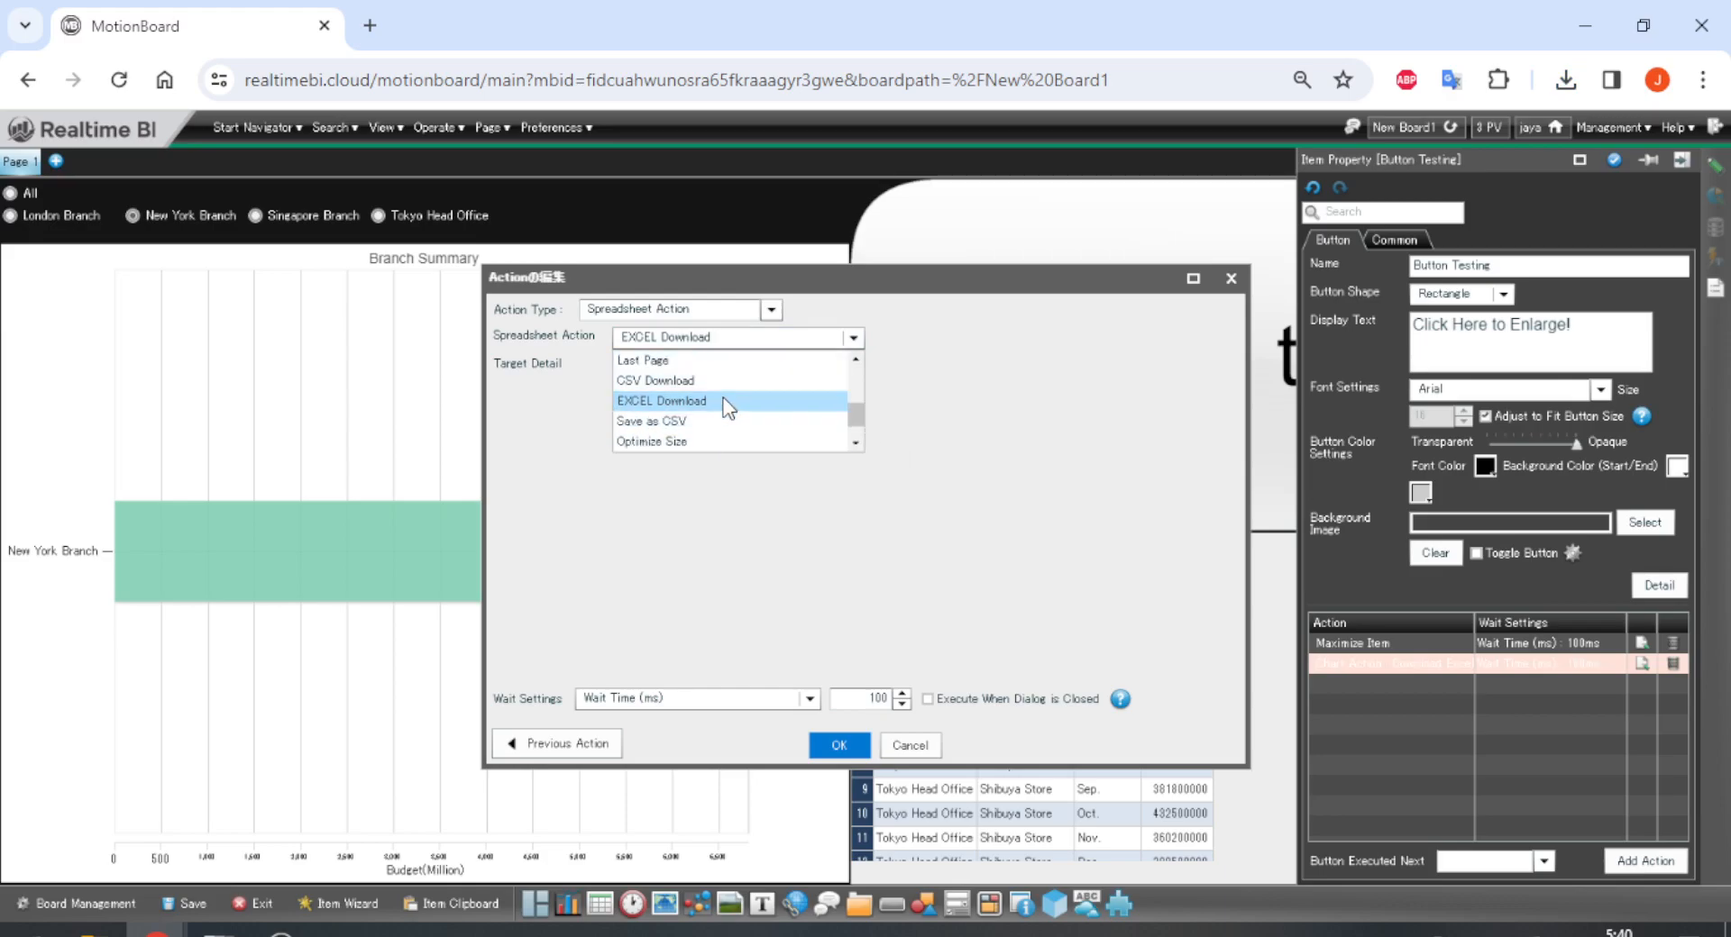
scroll(738, 380, up, 3)
scroll(737, 381, down, 5)
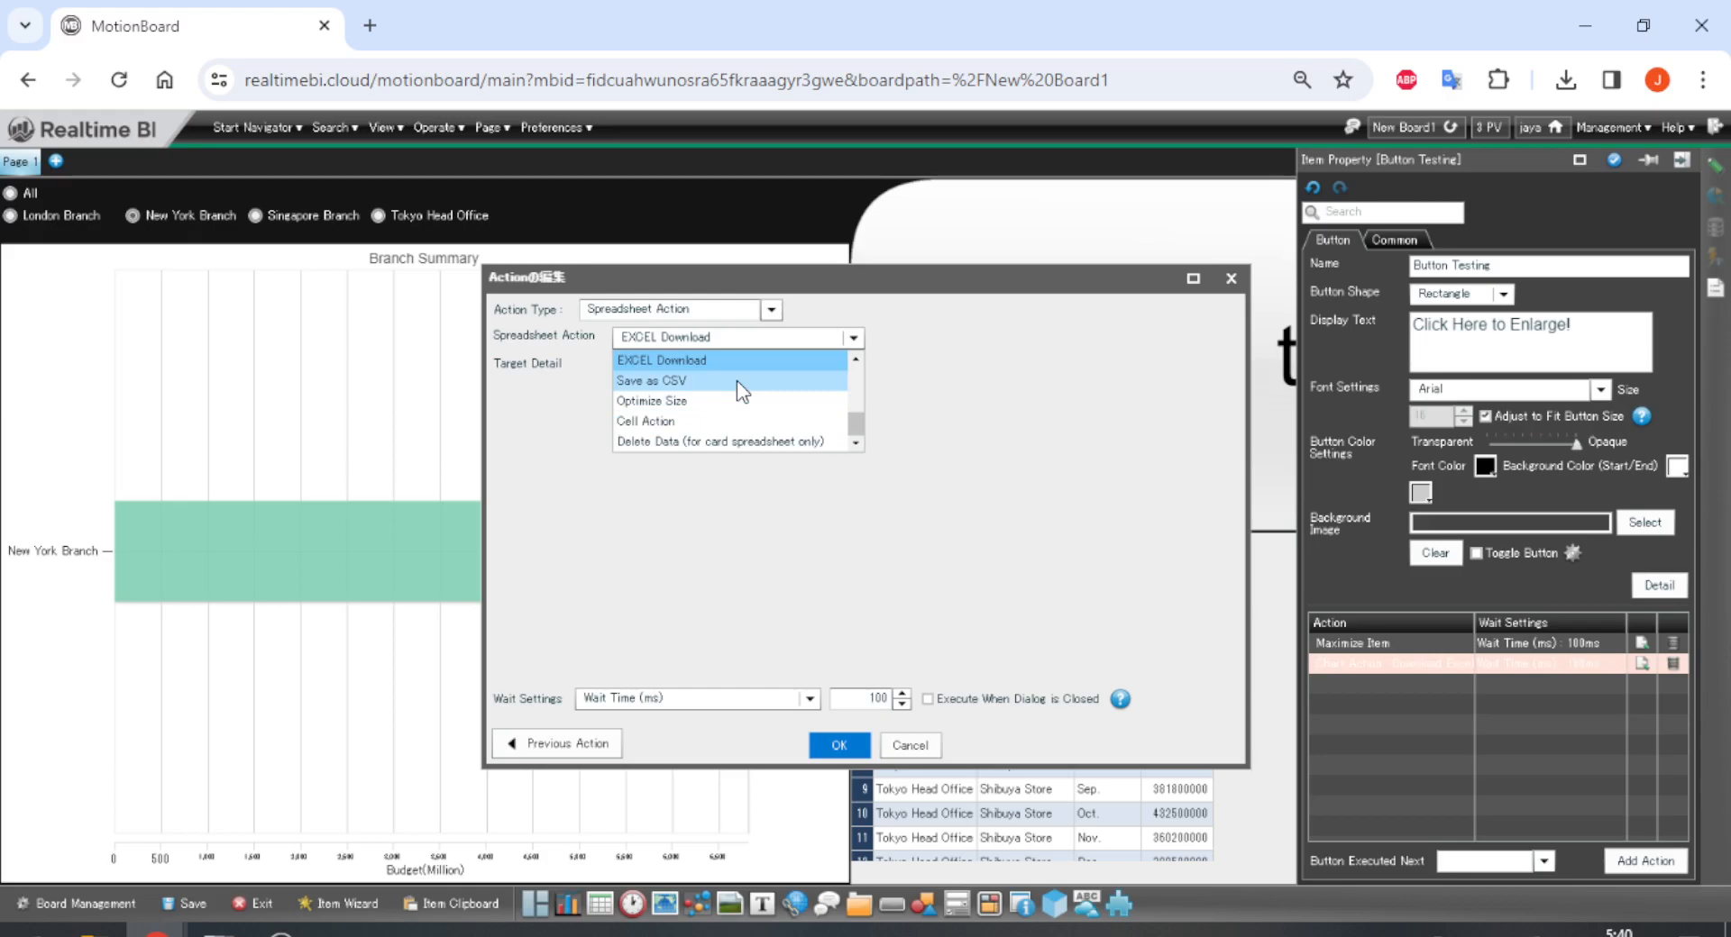
click(704, 360)
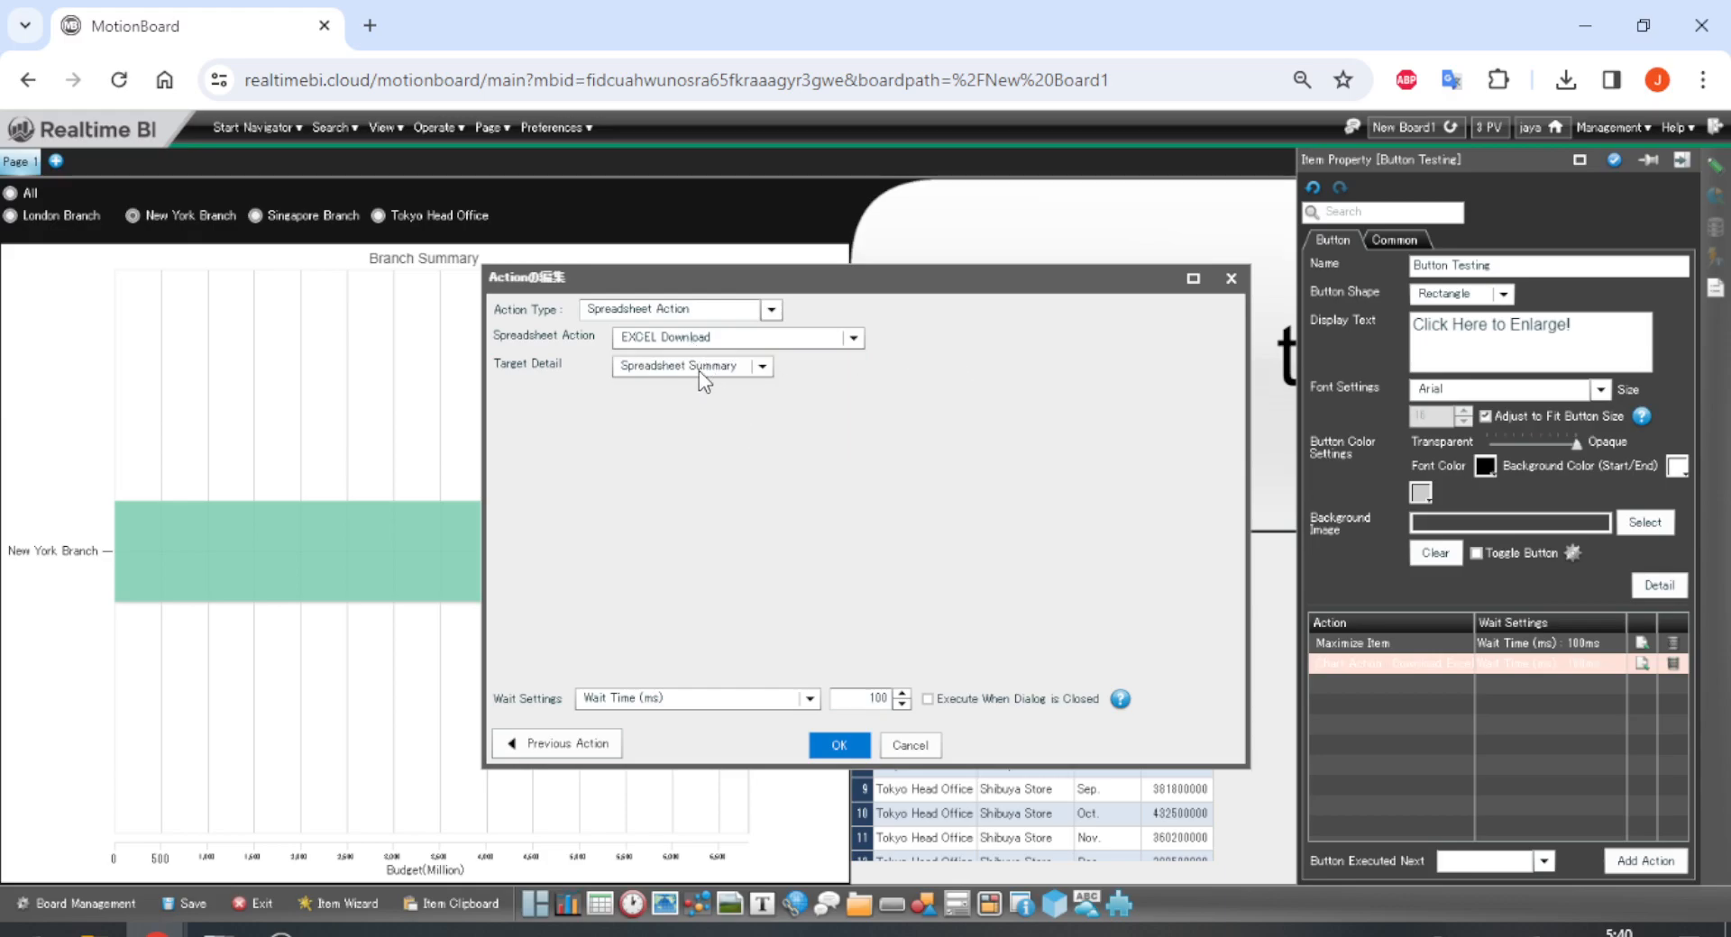
click(839, 744)
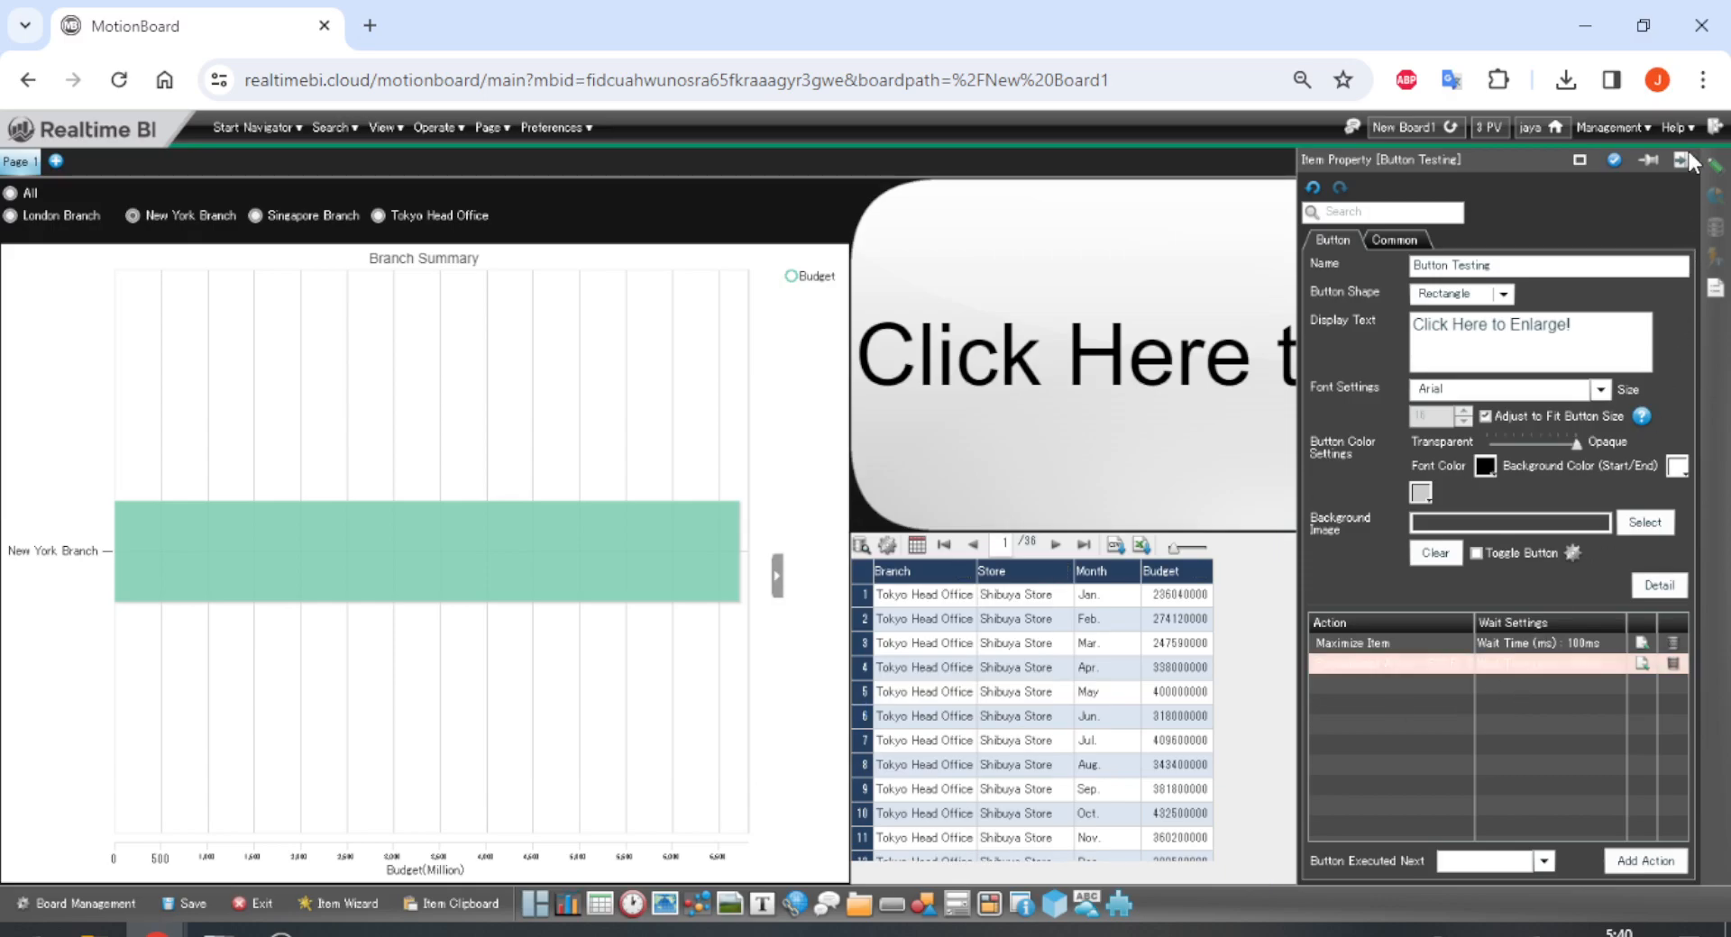
click(1682, 160)
Run the "Click Here to Enlarge!" button's updated actions and close the maximized Branch Summary chart.
right_click(1069, 265)
click(1073, 260)
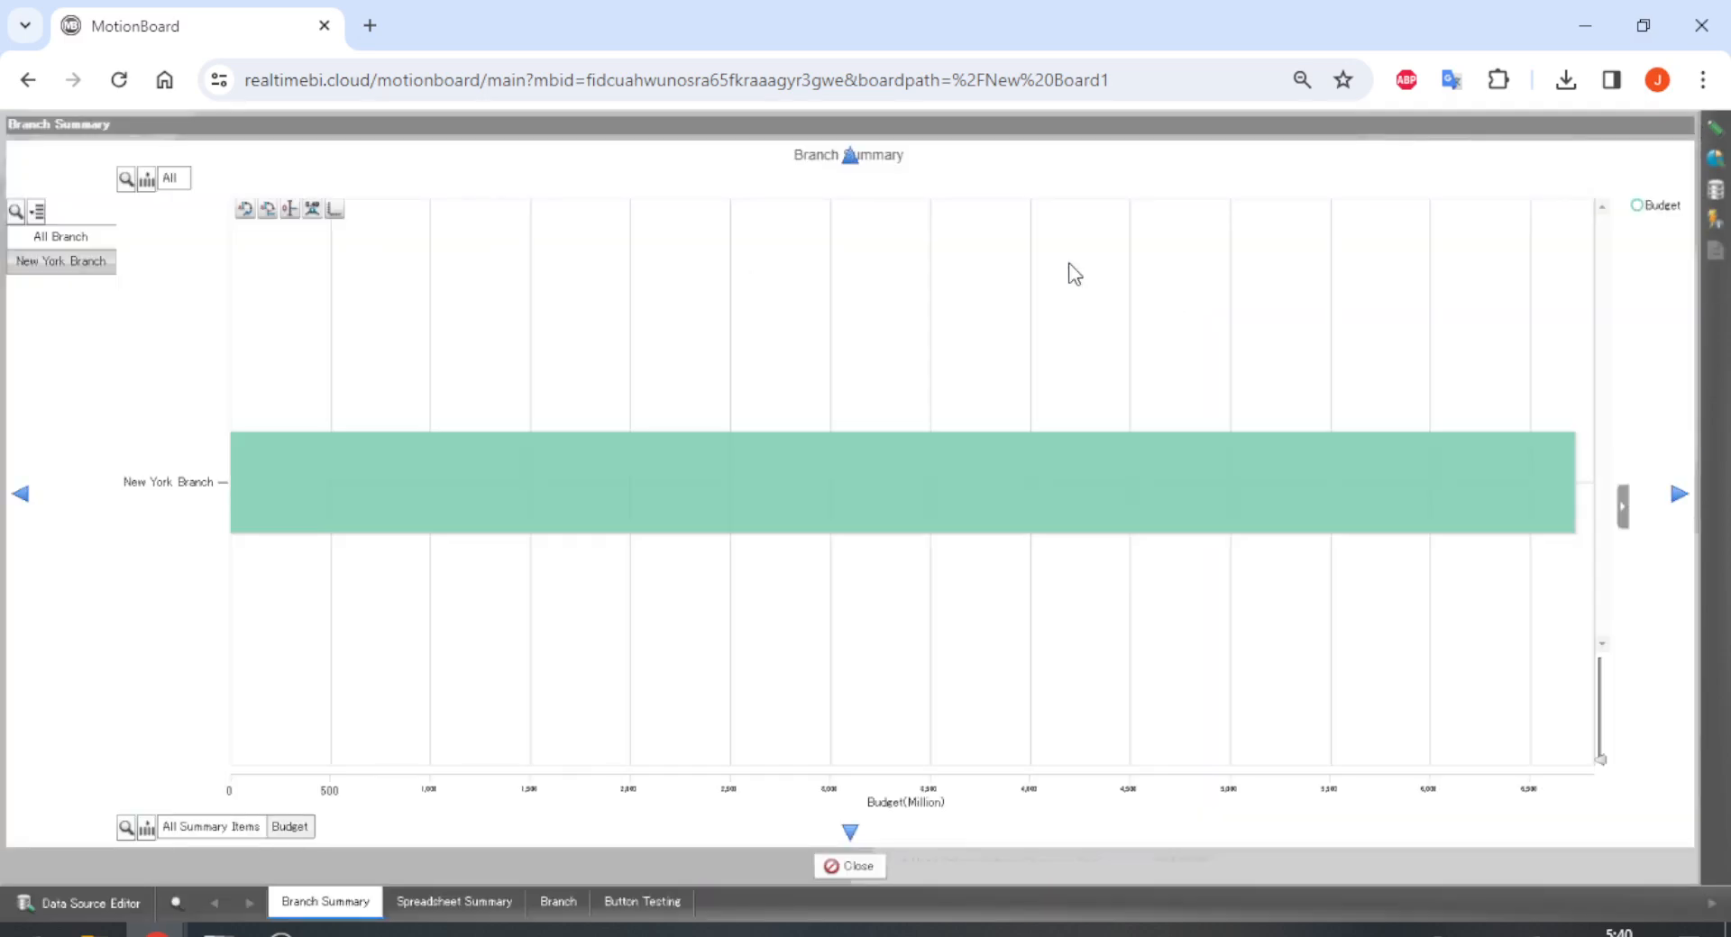
click(867, 868)
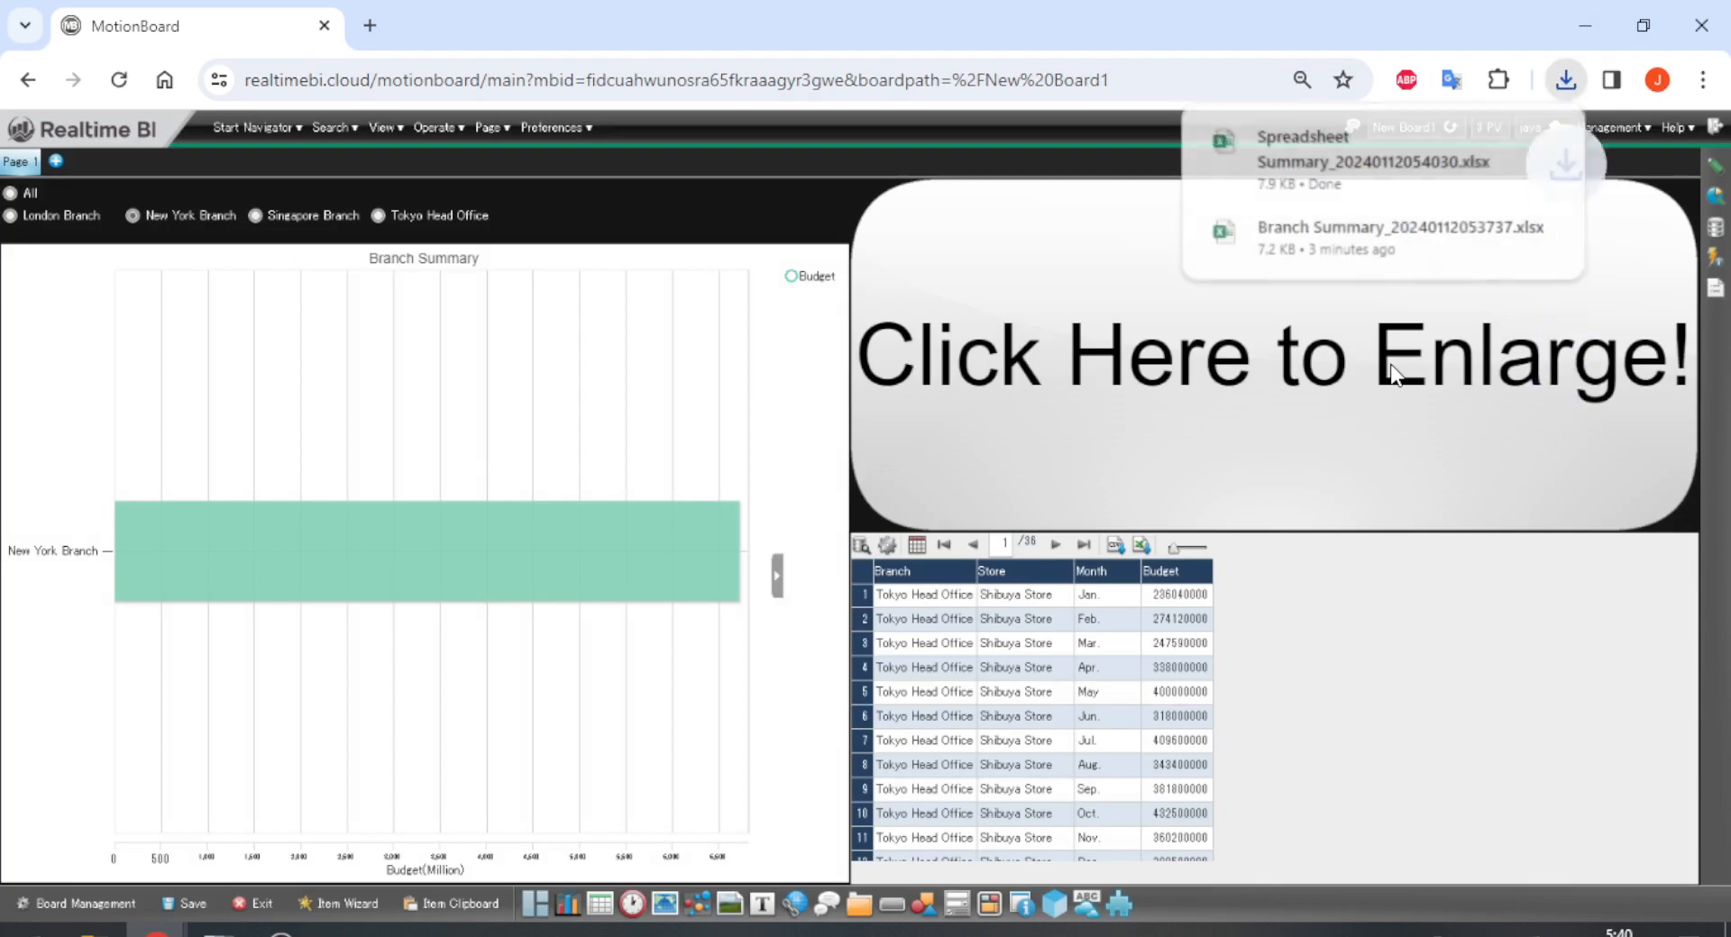
Open the downloaded Spreadsheet Summary workbook in Excel and examine its branch, store, month and budget rows.
click(1414, 152)
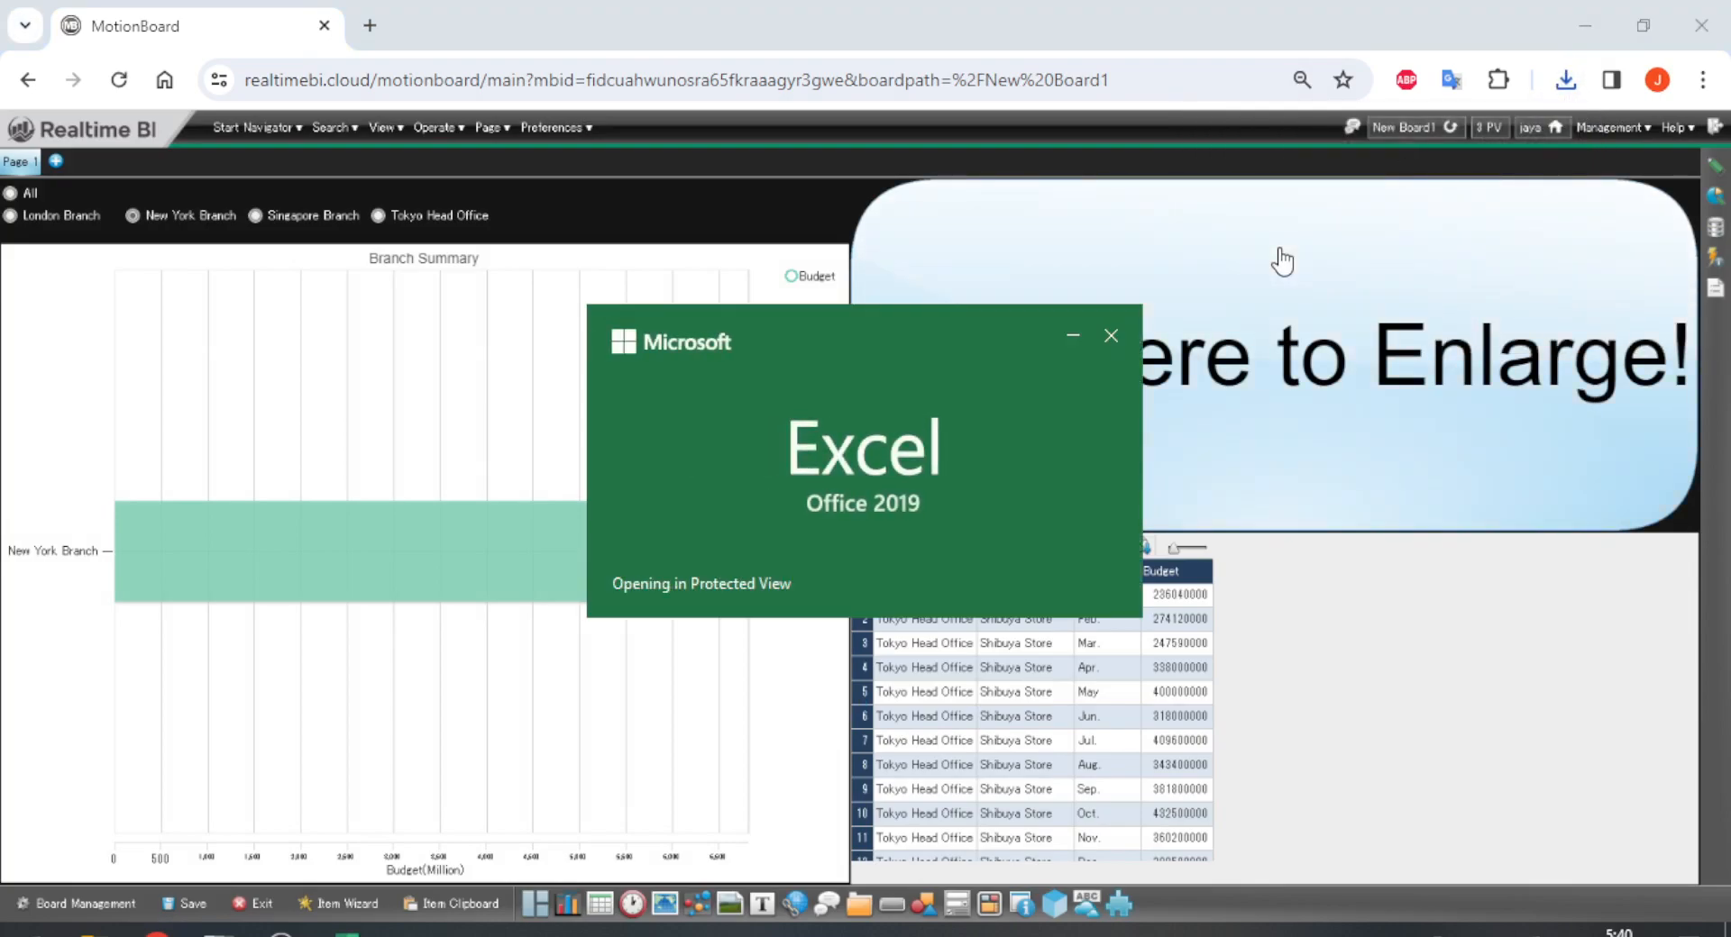
scroll(506, 486, down, 13)
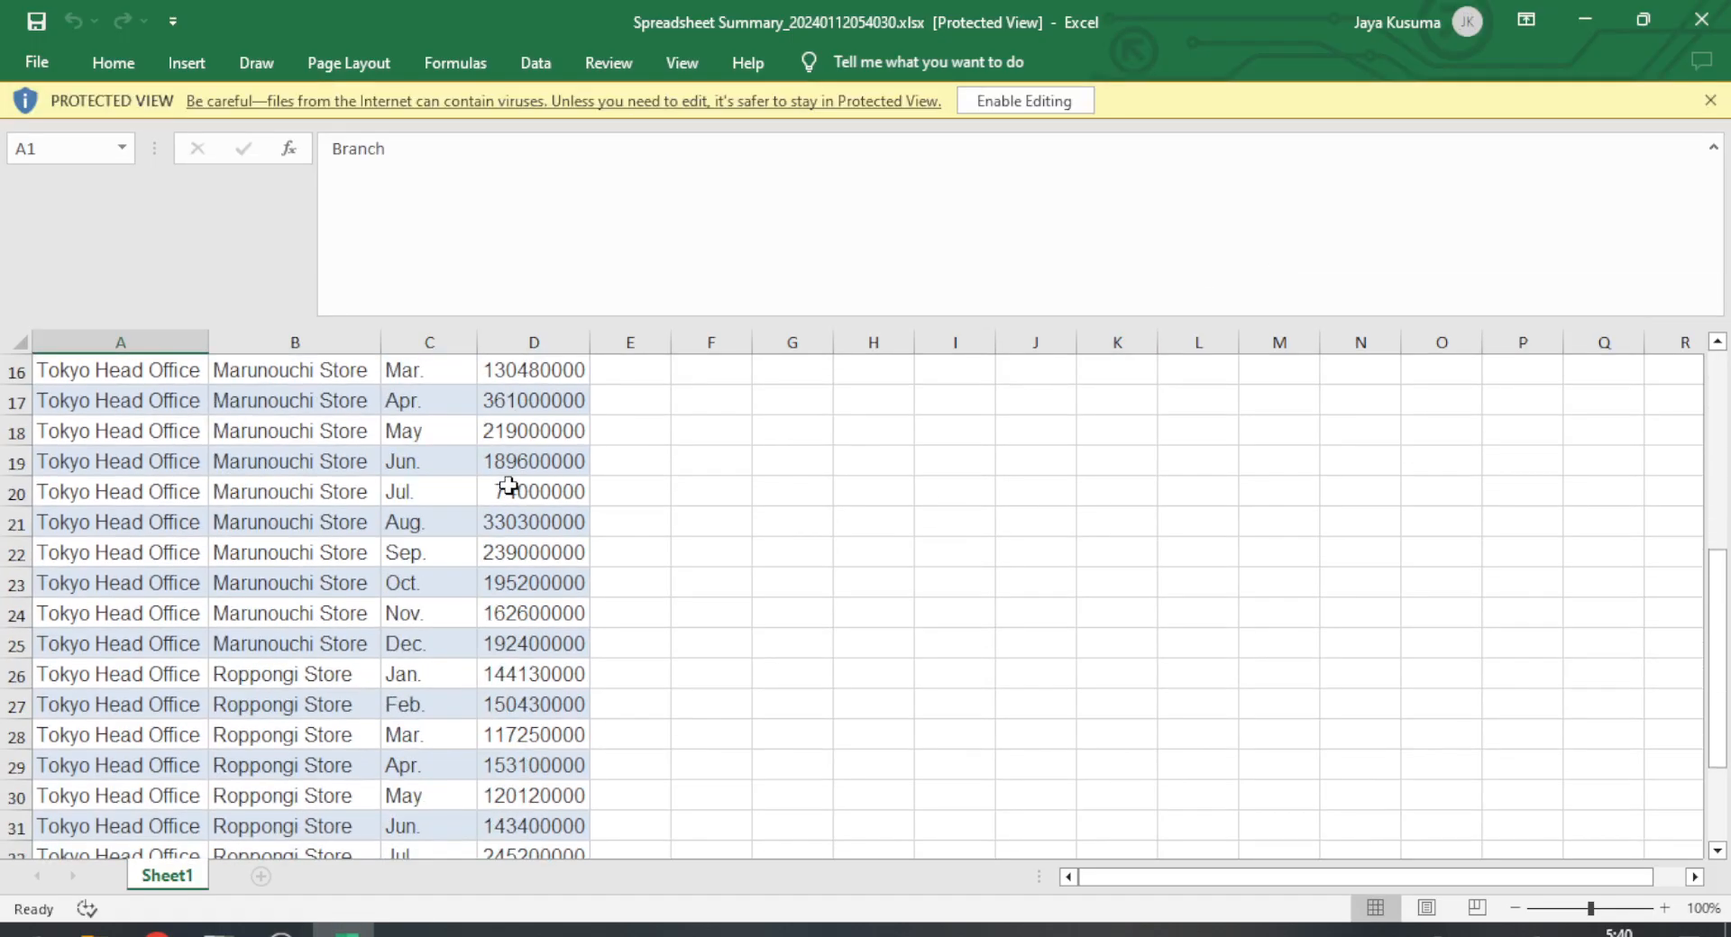
scroll(505, 486, up, 10)
scroll(508, 485, up, 3)
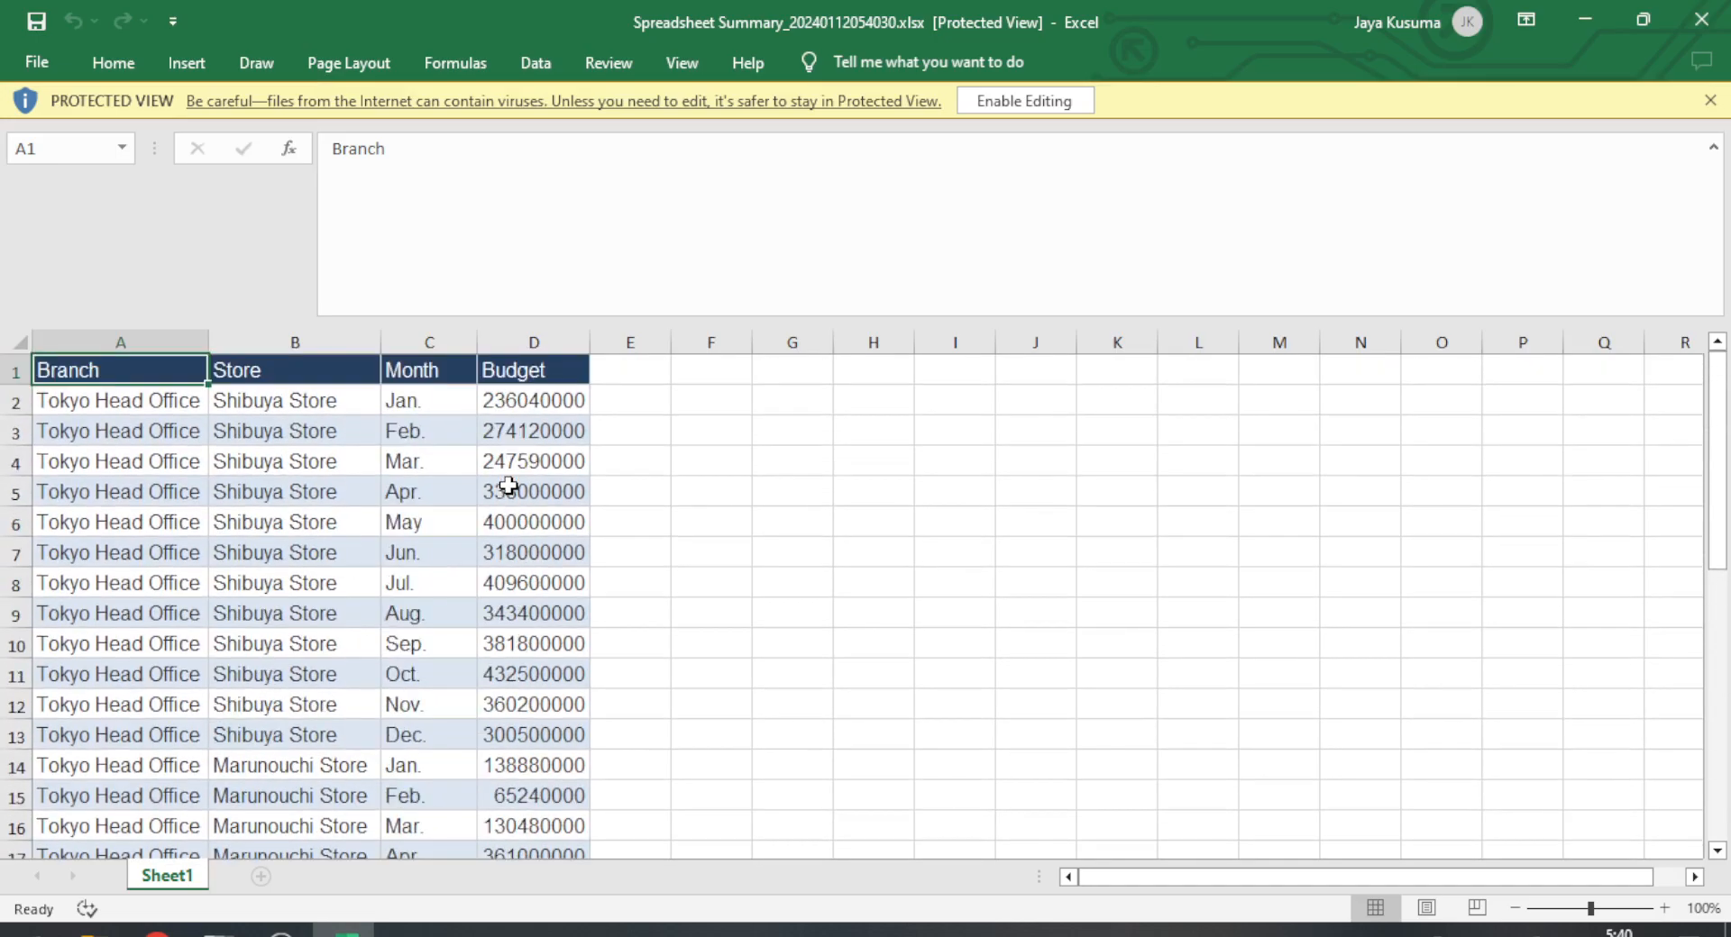
Return to the MotionBoard board, exit board editing and save the board's changes.
click(347, 933)
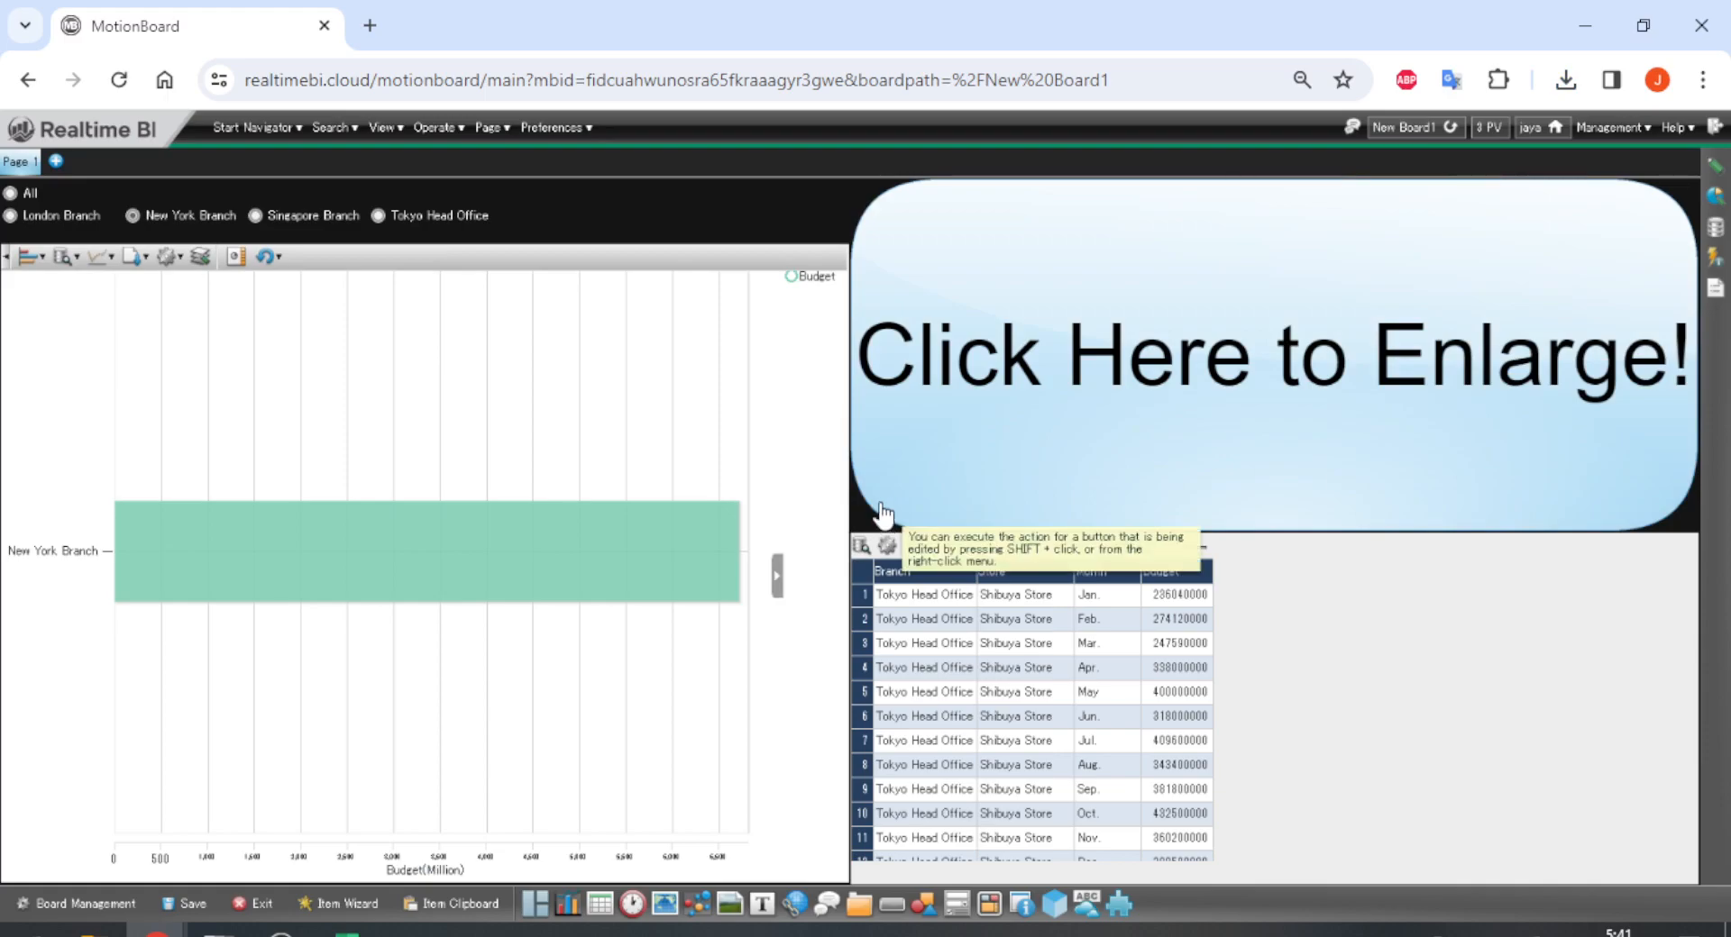
click(262, 905)
click(839, 577)
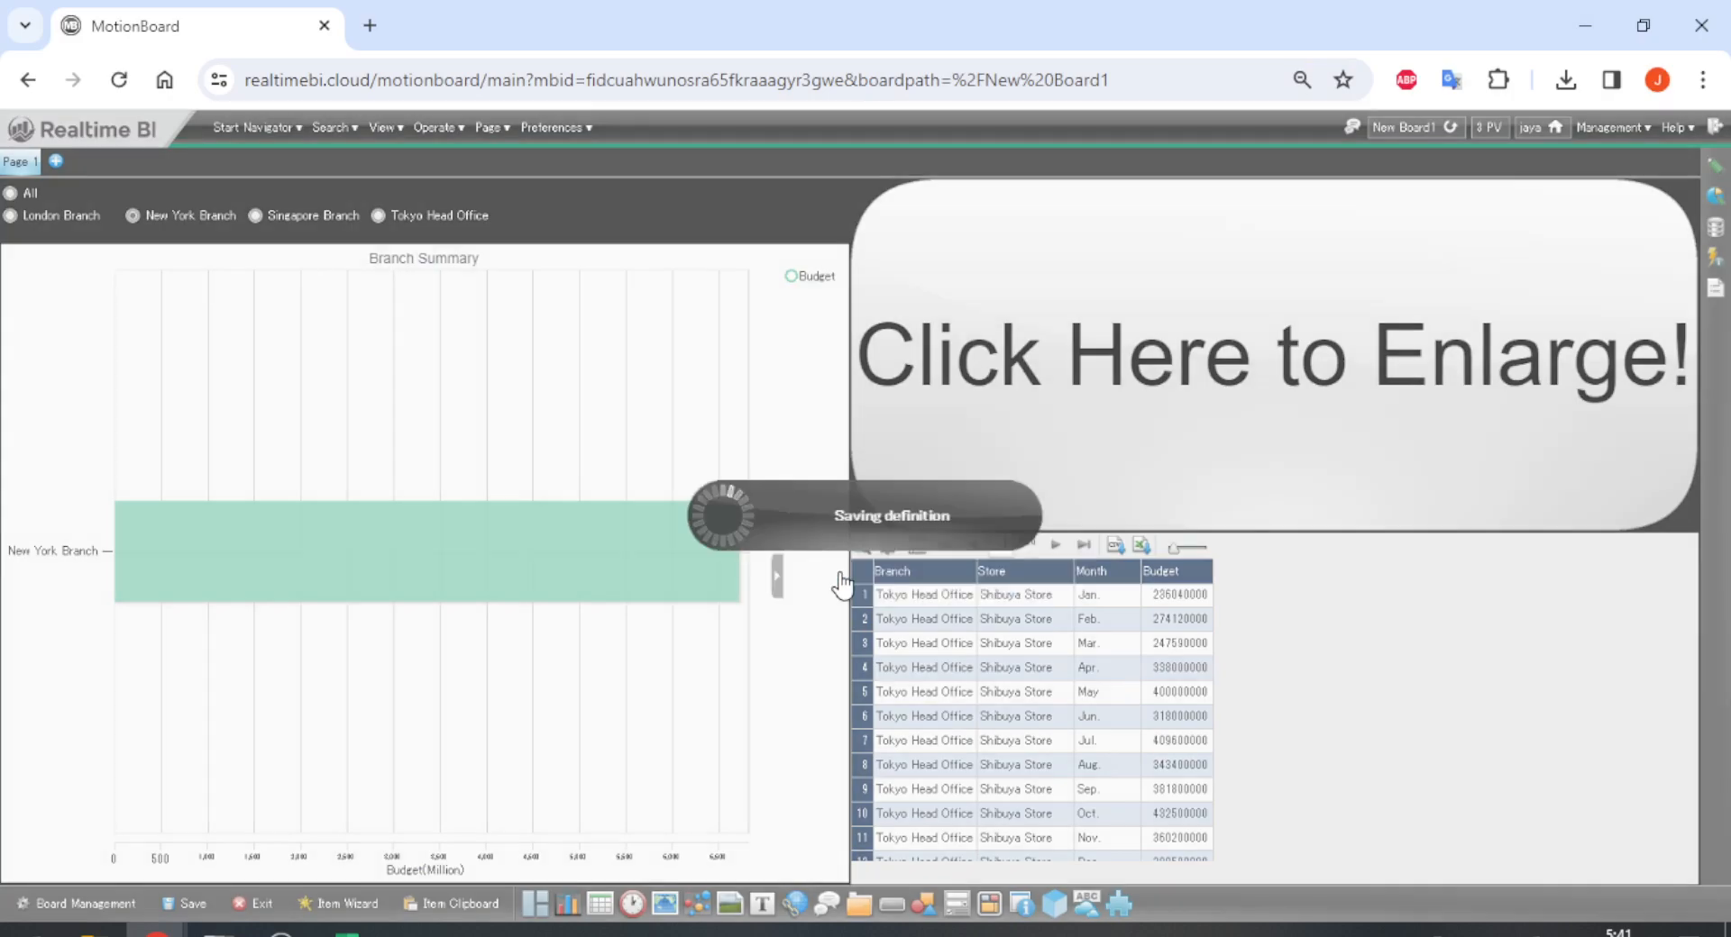